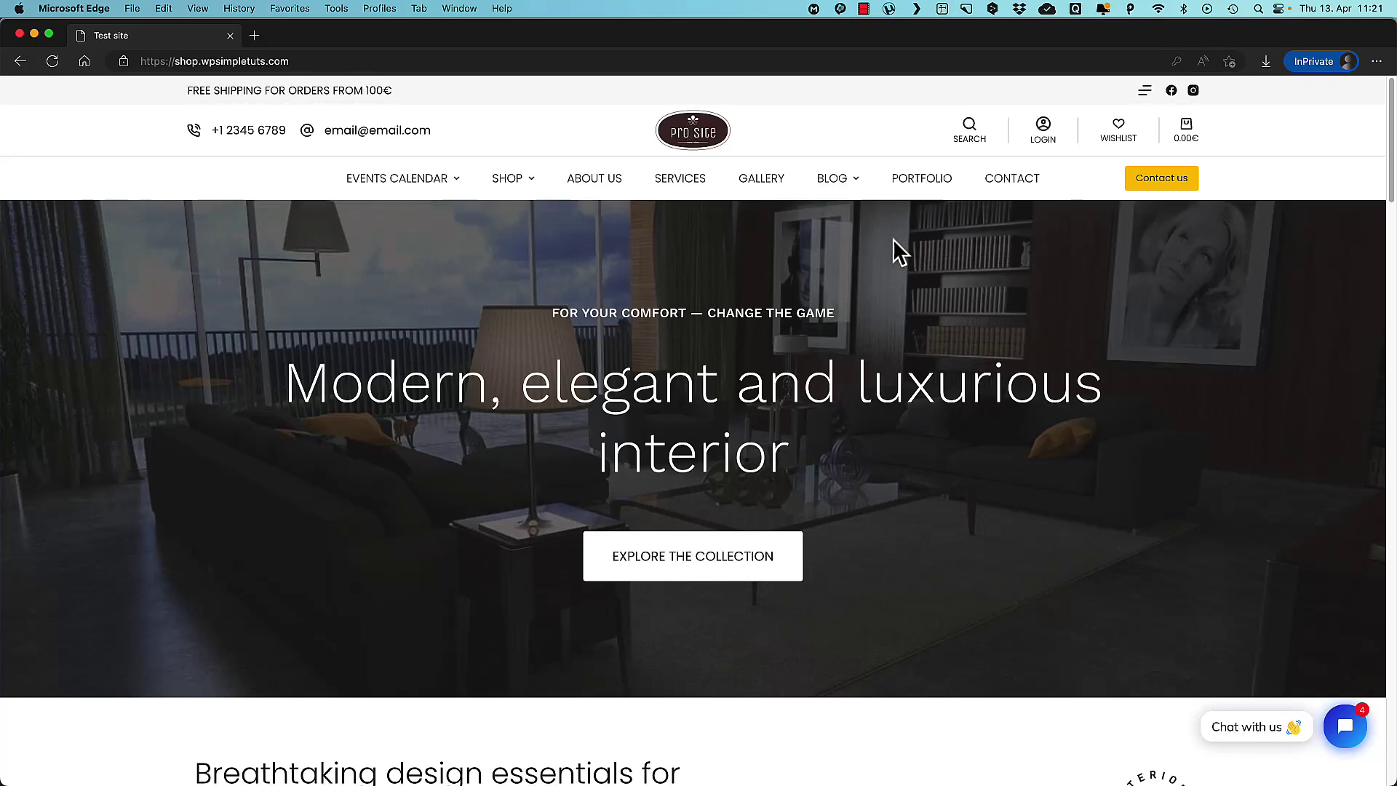
Open the Shop product listing and answer 'Sure!' to the free-gift chat offer.
left_click(506, 177)
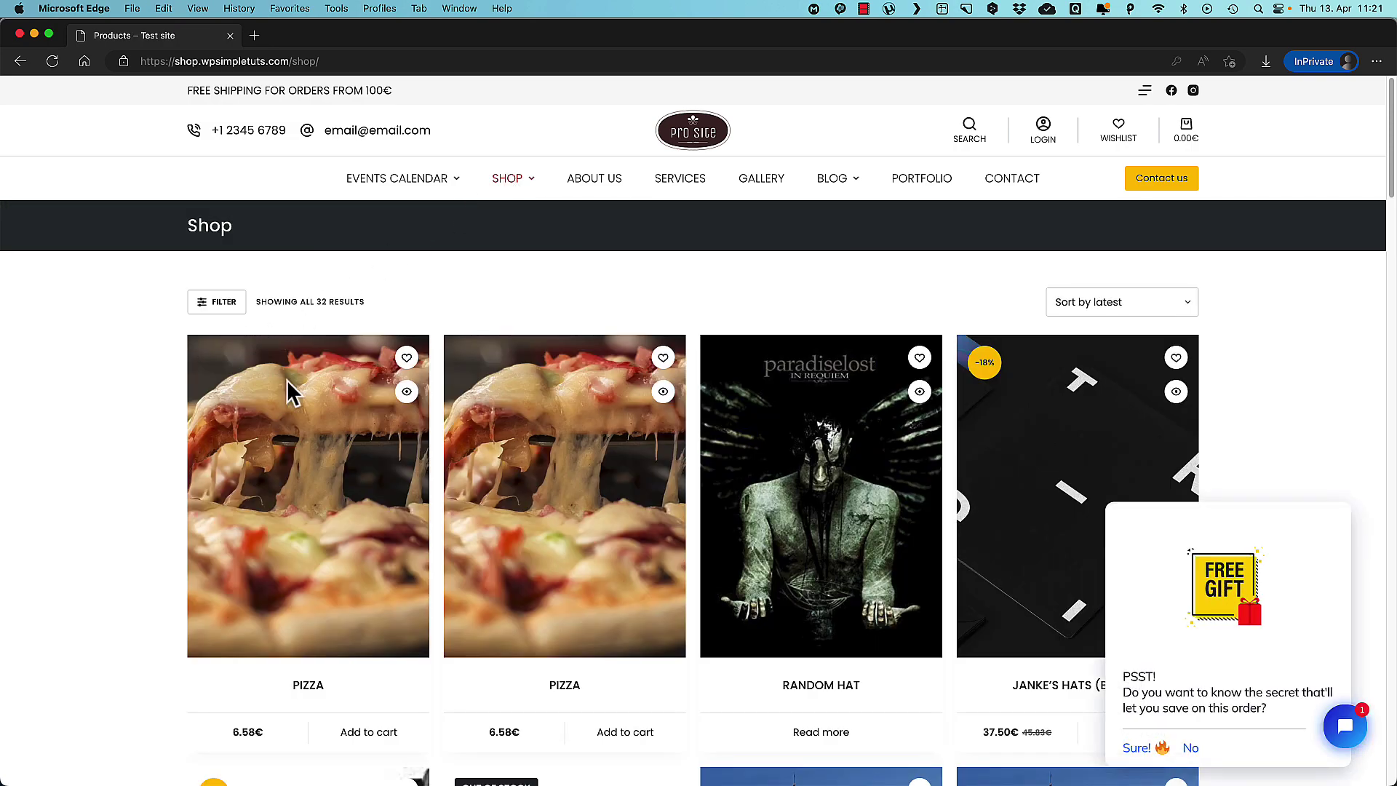
mouse_move(1247, 741)
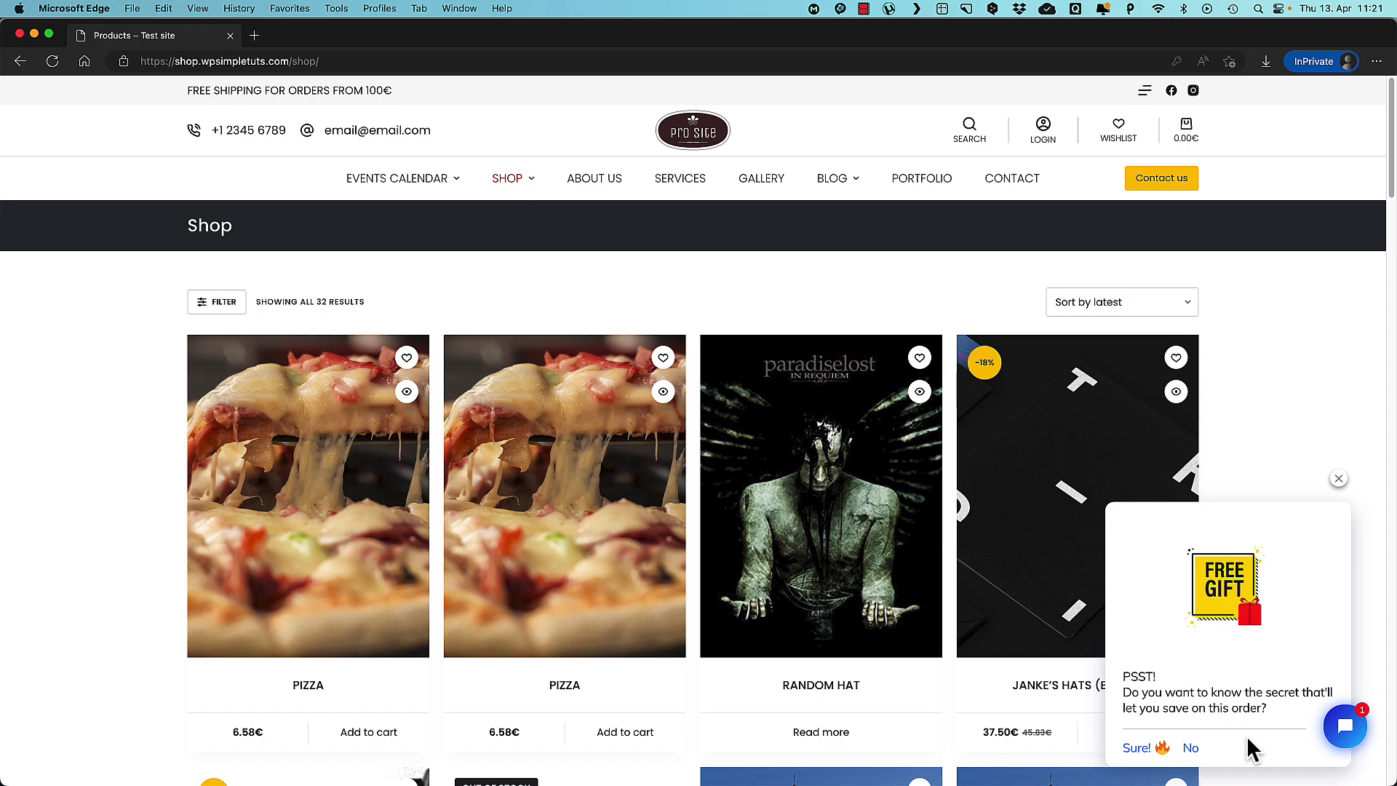
left_click(1140, 749)
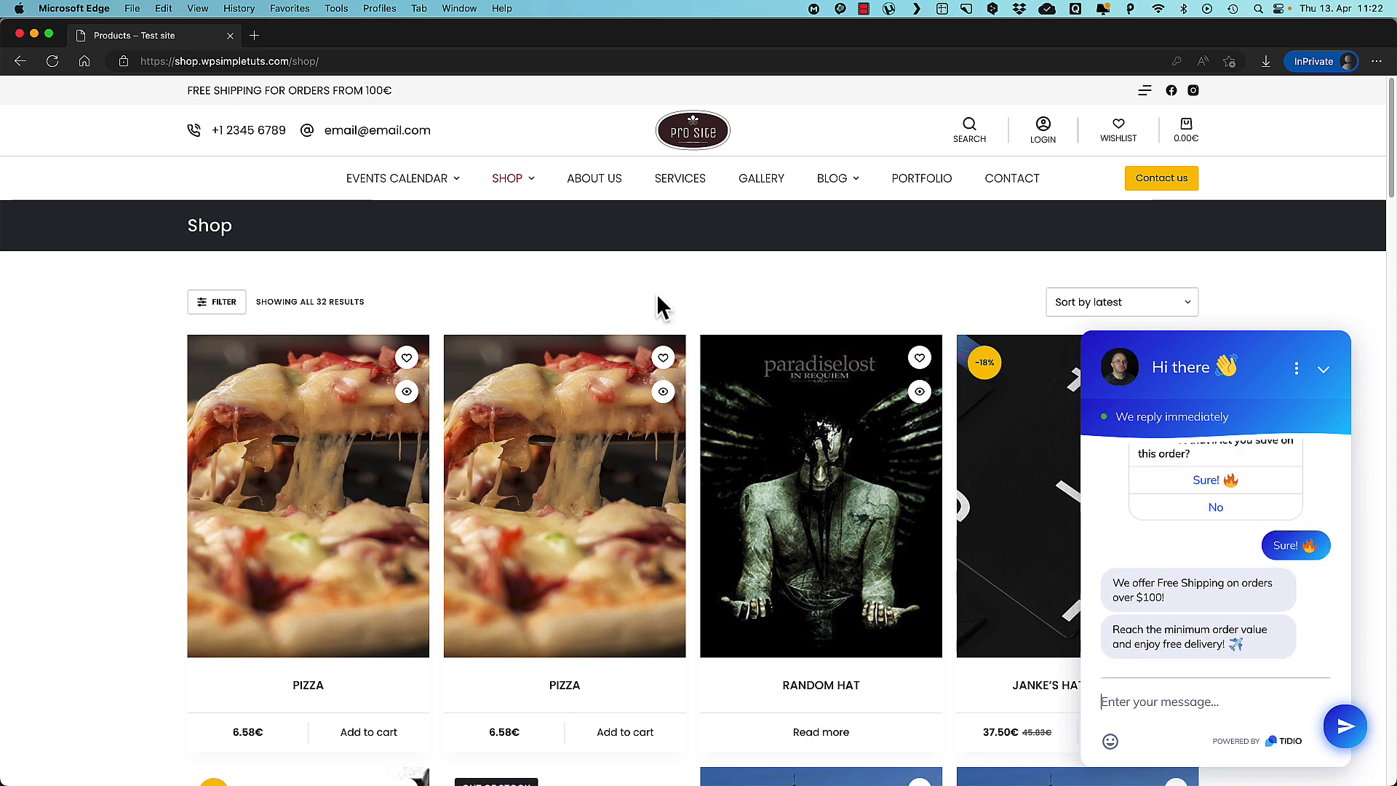
On the Terms & conditions page, ask the chatbot about Tracking, start over, then ask about Returning.
scroll(647, 356, "down", 20)
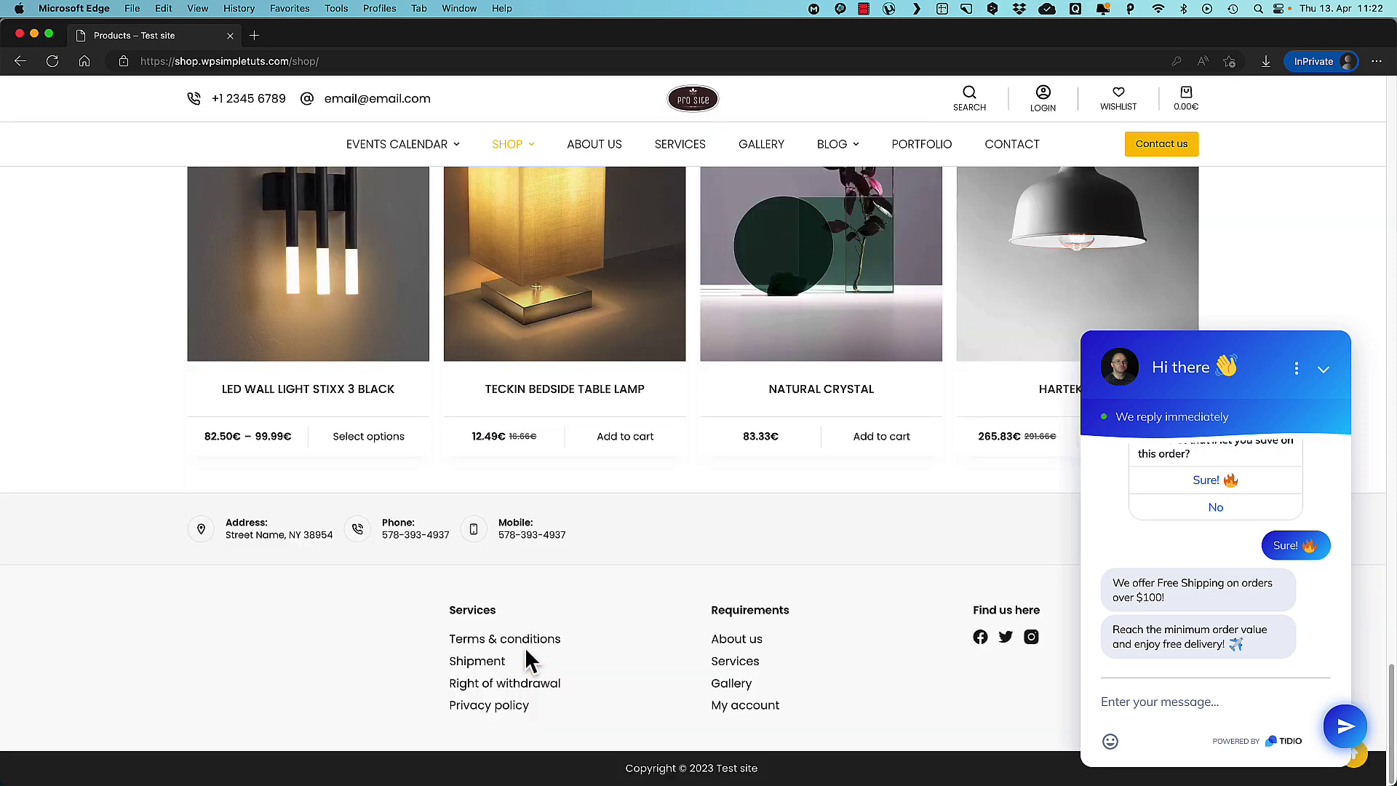
left_click(526, 639)
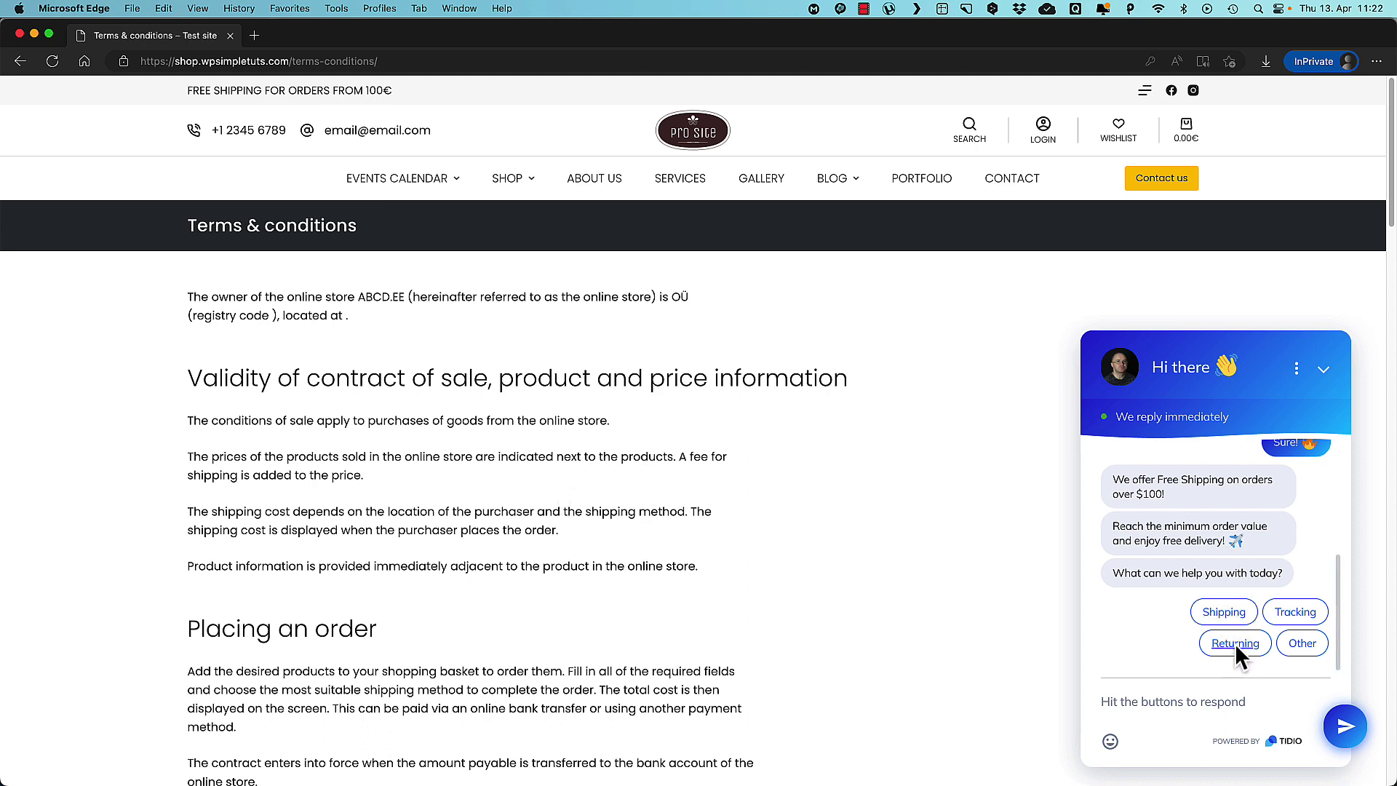
left_click(1291, 611)
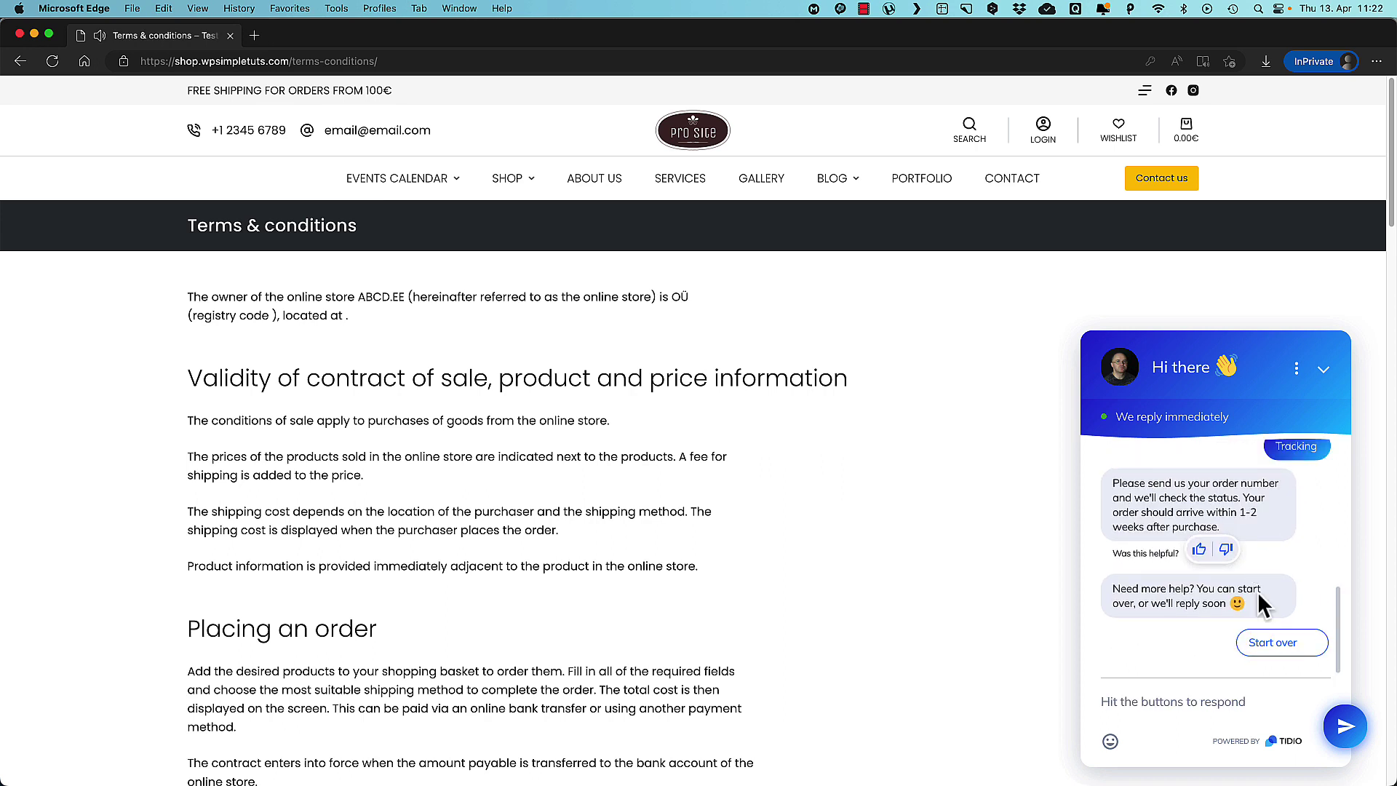
left_click(1270, 642)
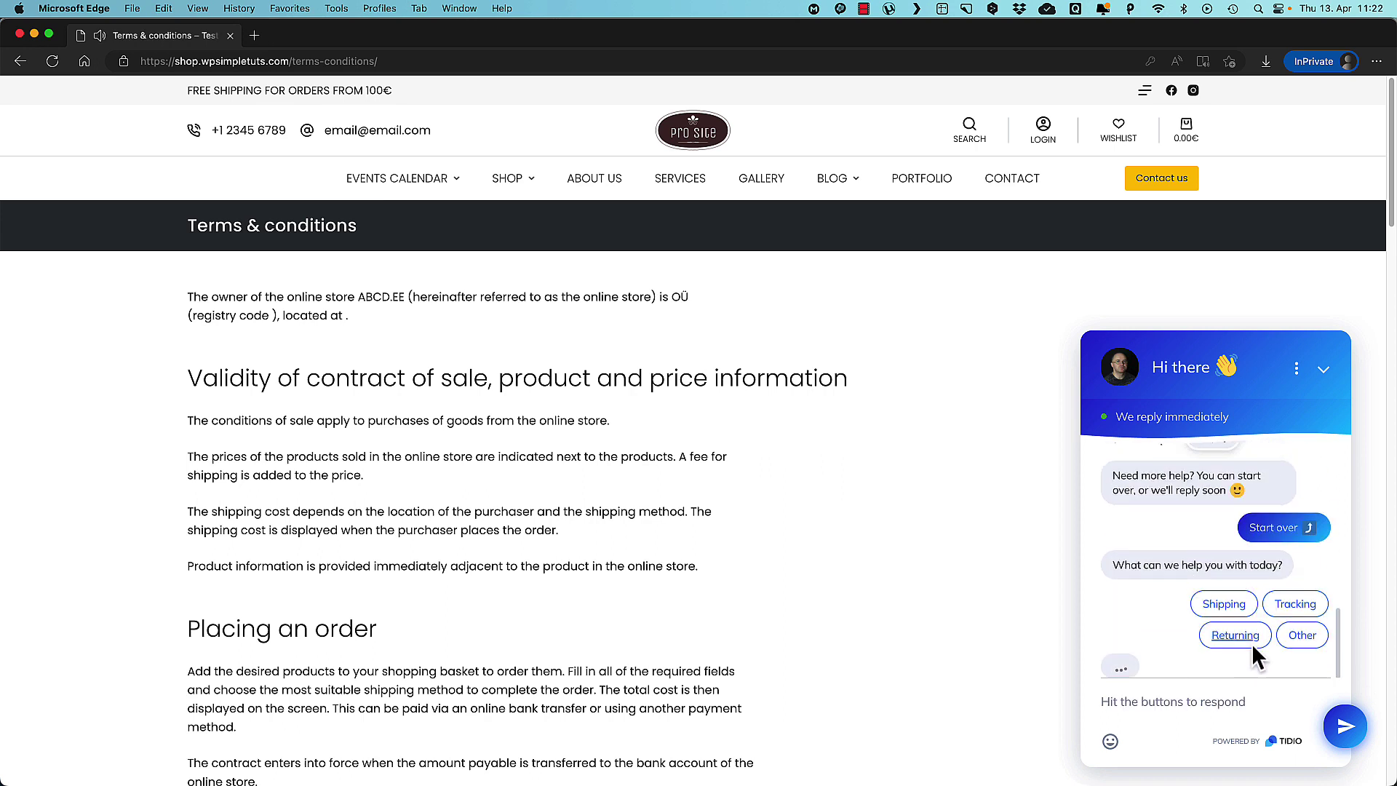
left_click(1235, 644)
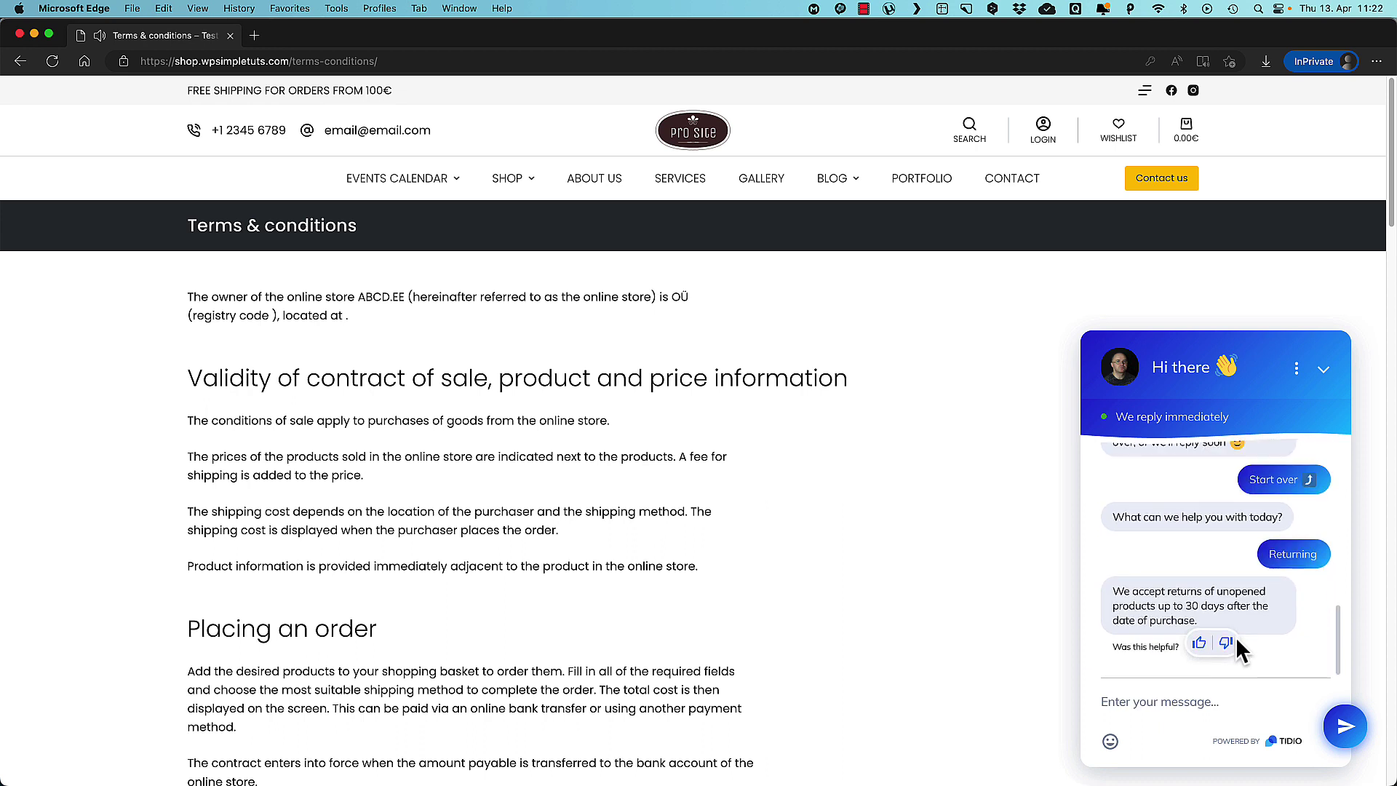
Order the Golden Lamp from the Furniture category's chat offer and open the full cart page.
mouse_move(474, 177)
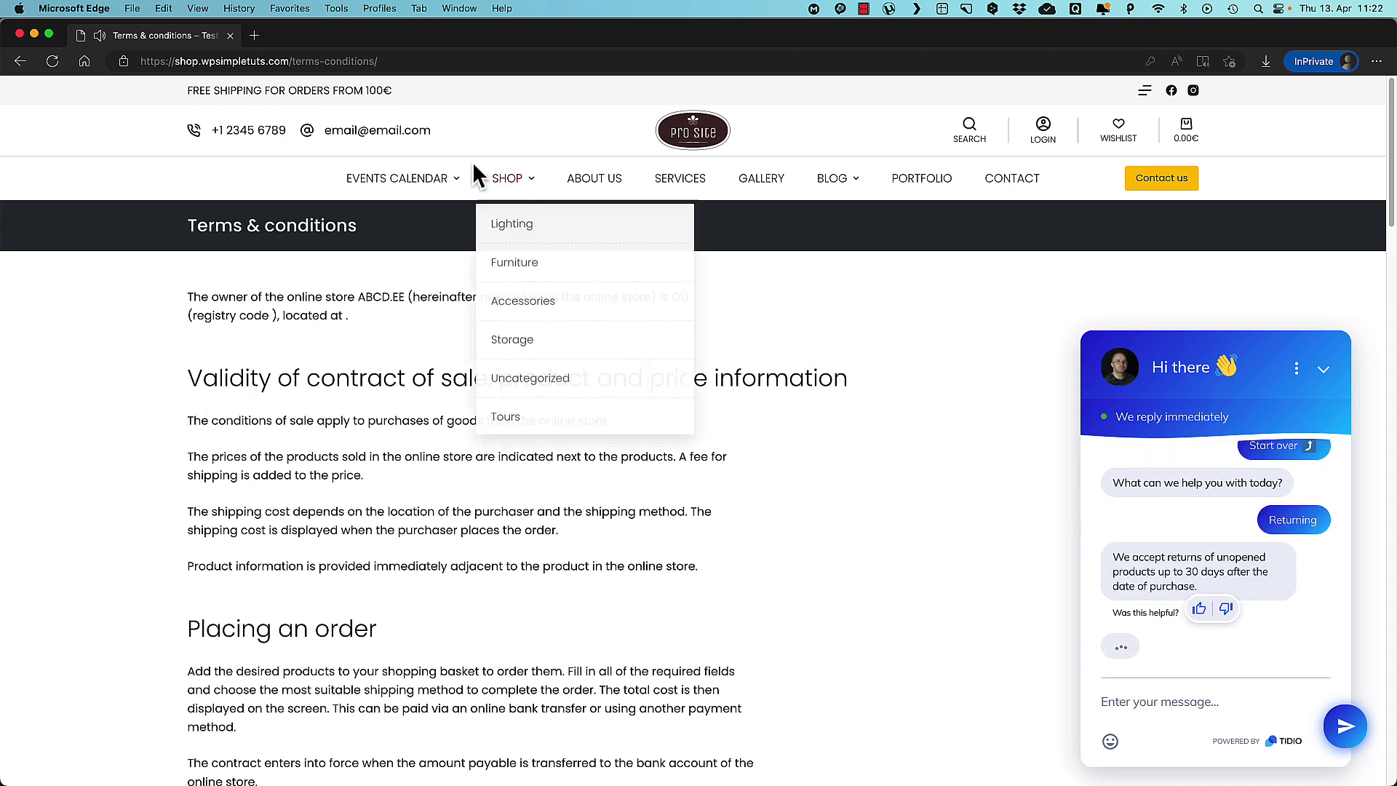
left_click(512, 256)
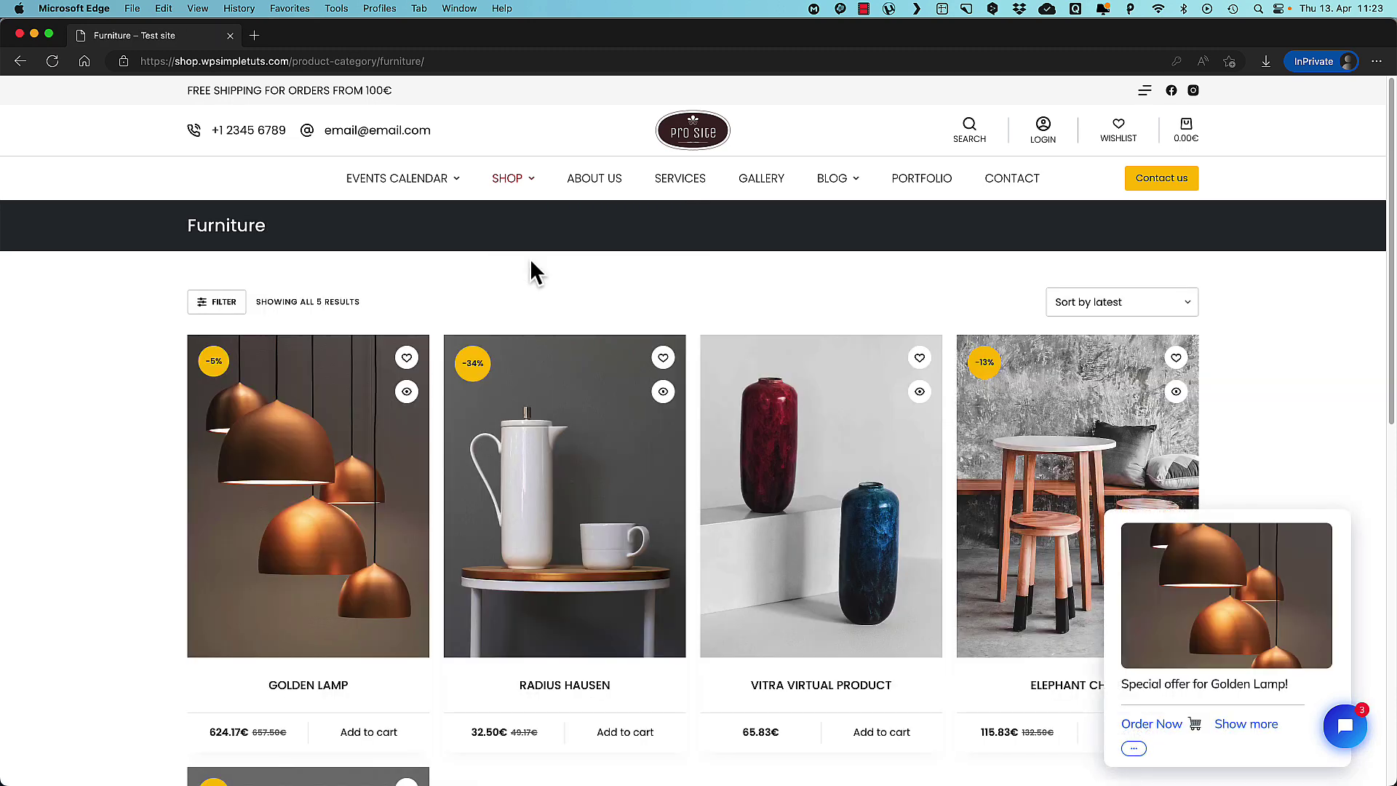
left_click(1156, 721)
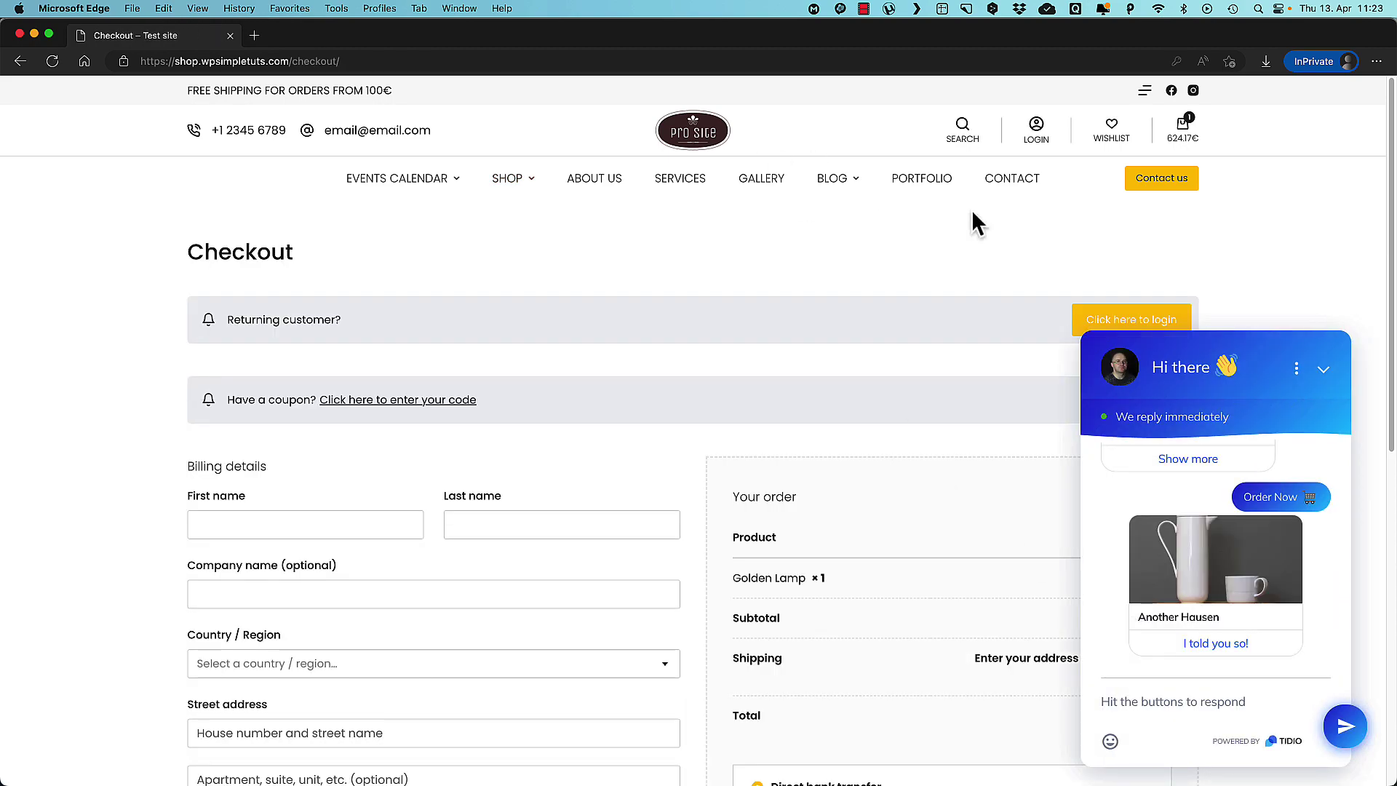
left_click(1183, 127)
left_click(1135, 746)
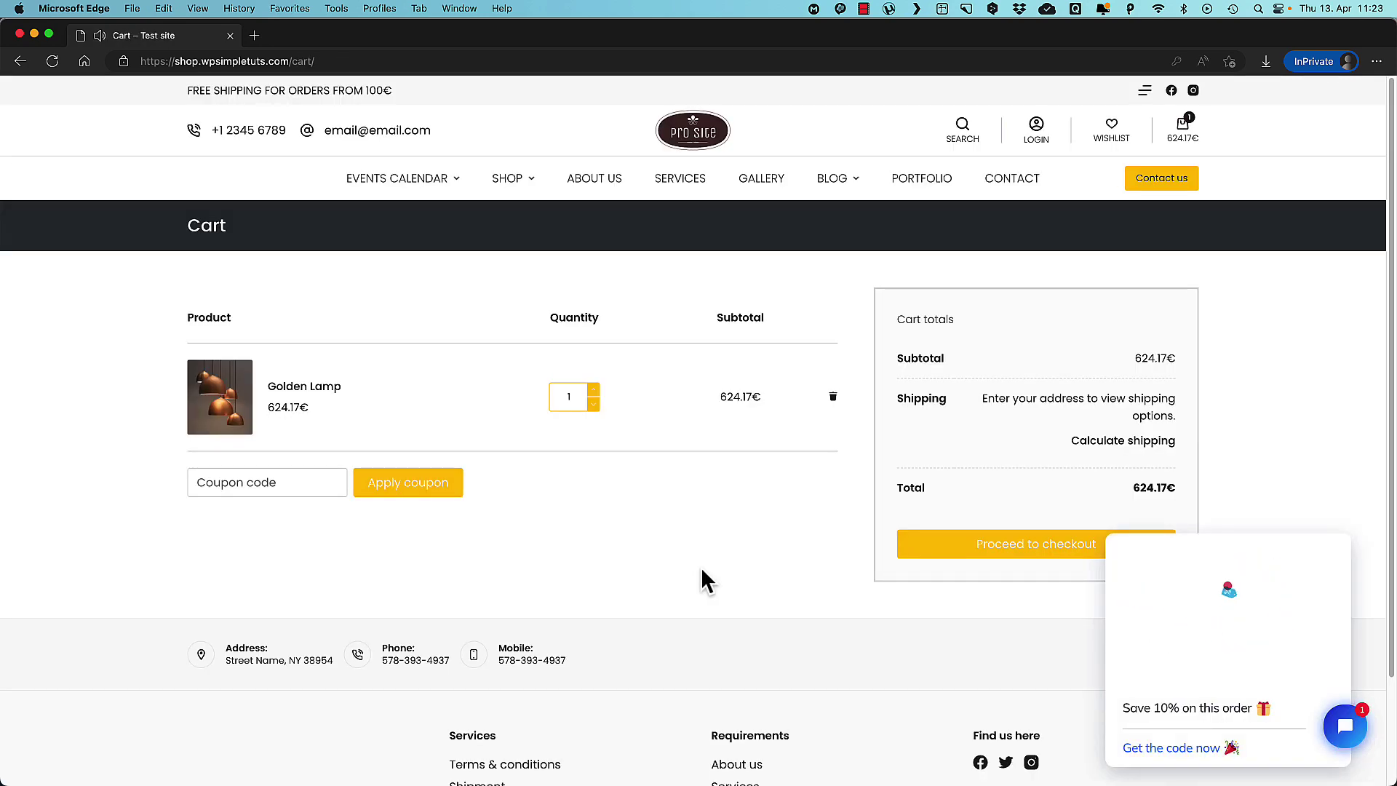
Request the Cart10 discount code in chat, submitting an email address and declining the newsletter.
left_click(1172, 748)
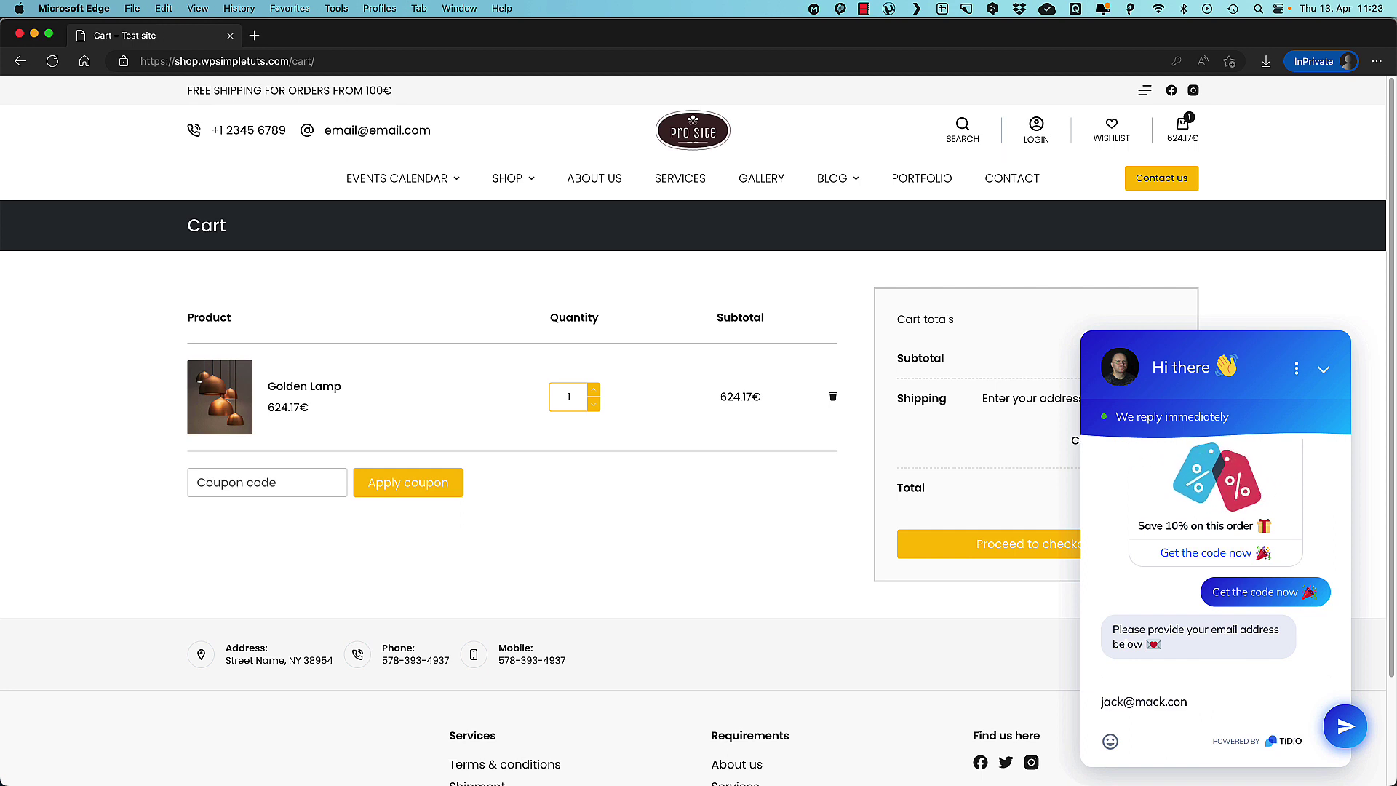
key("Return")
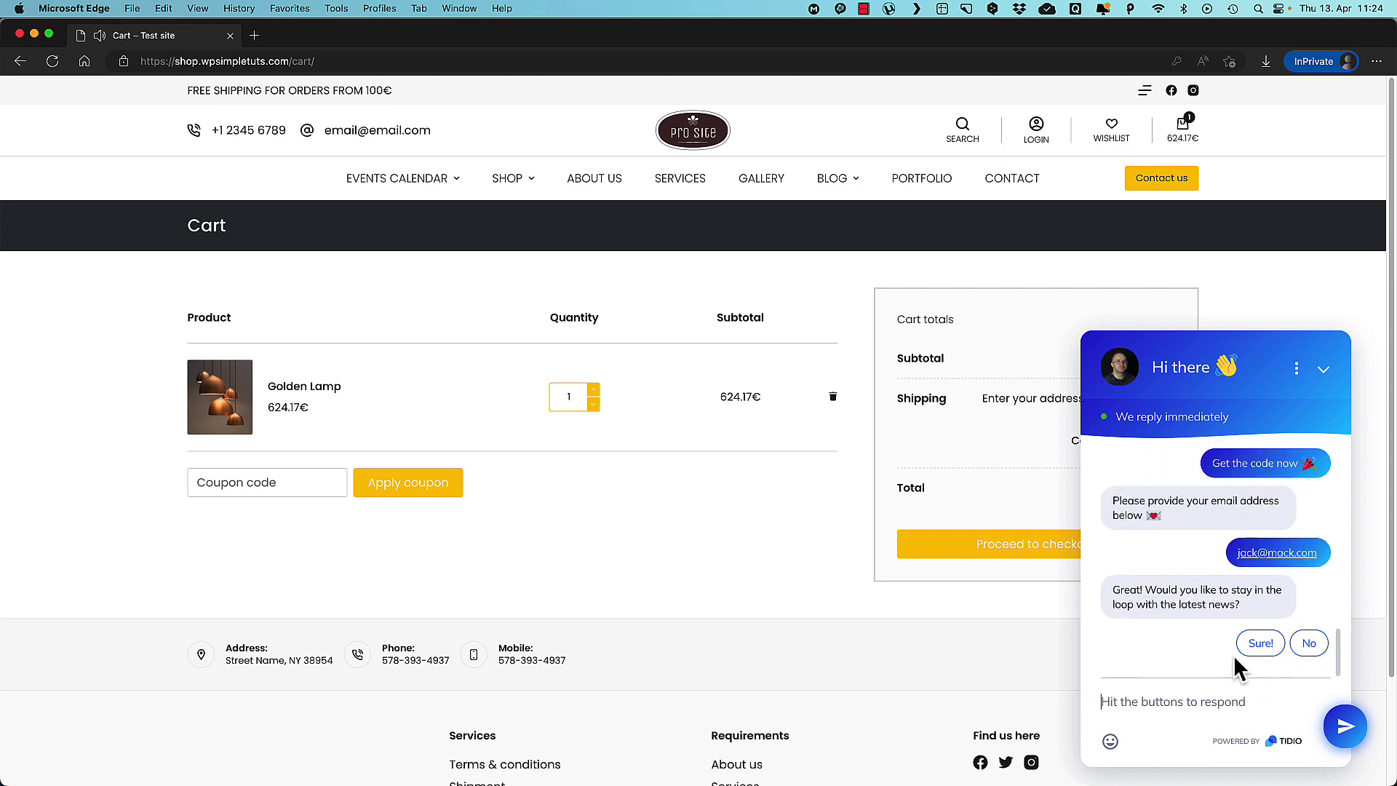
left_click(1309, 644)
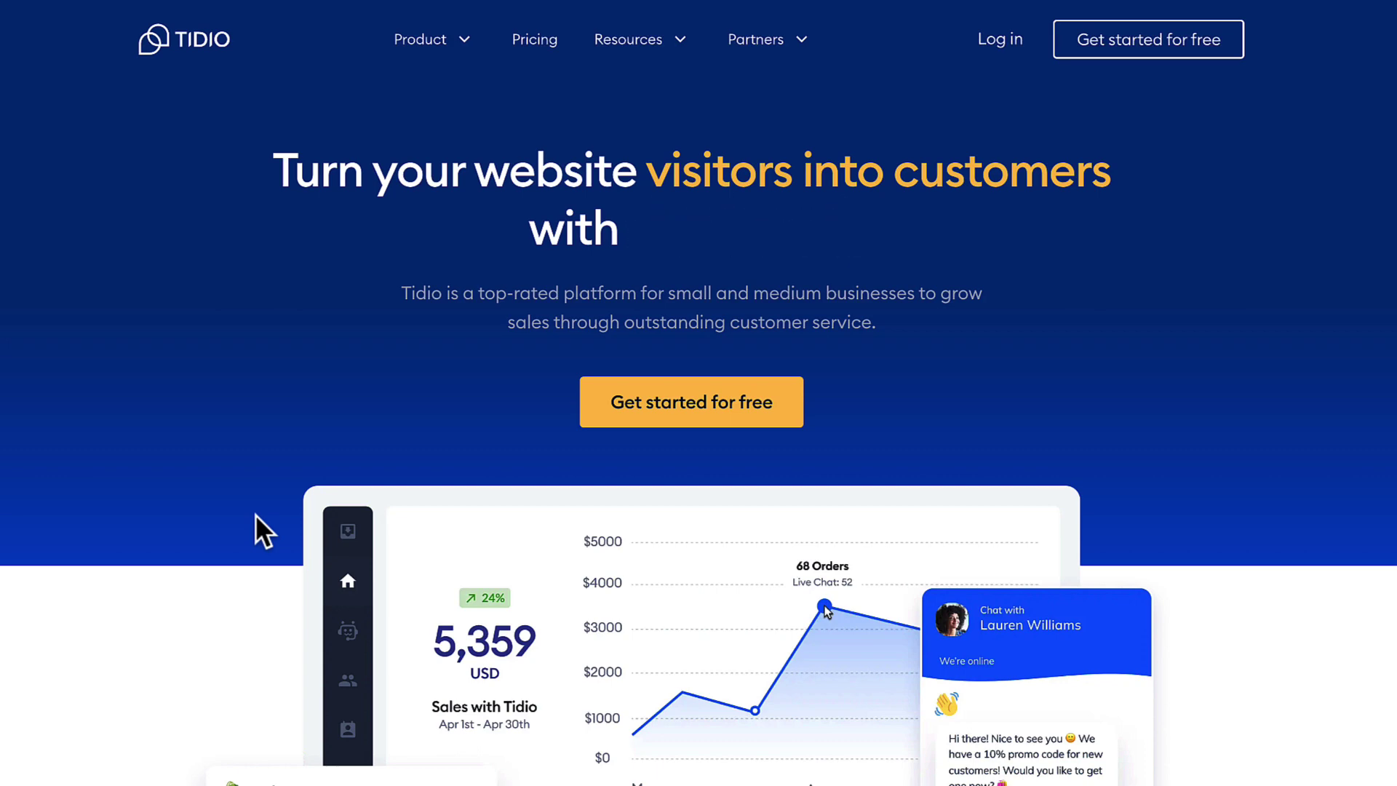
Open the Pricing page and scroll through the plans down to the feature comparison table.
left_click(536, 42)
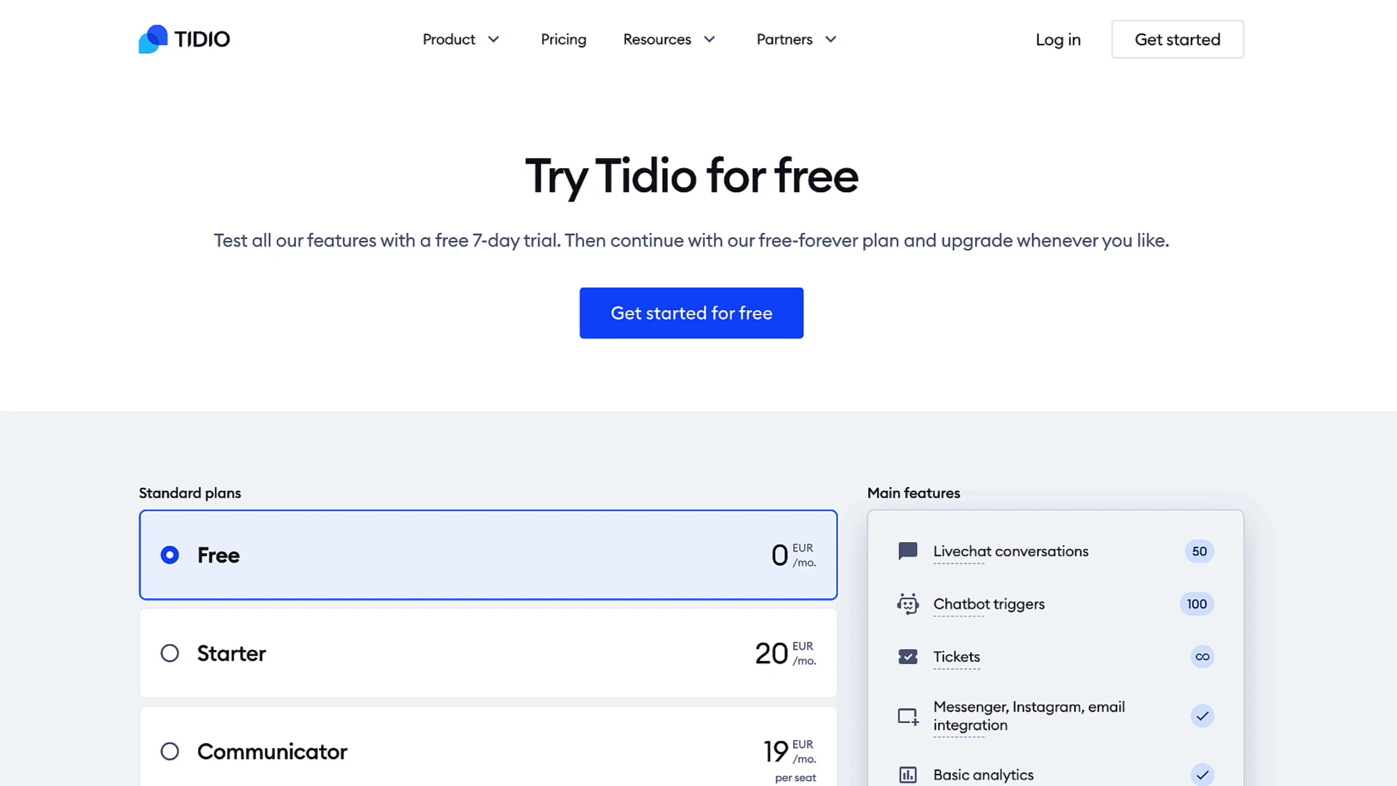
scroll(2, 375, "down", 5)
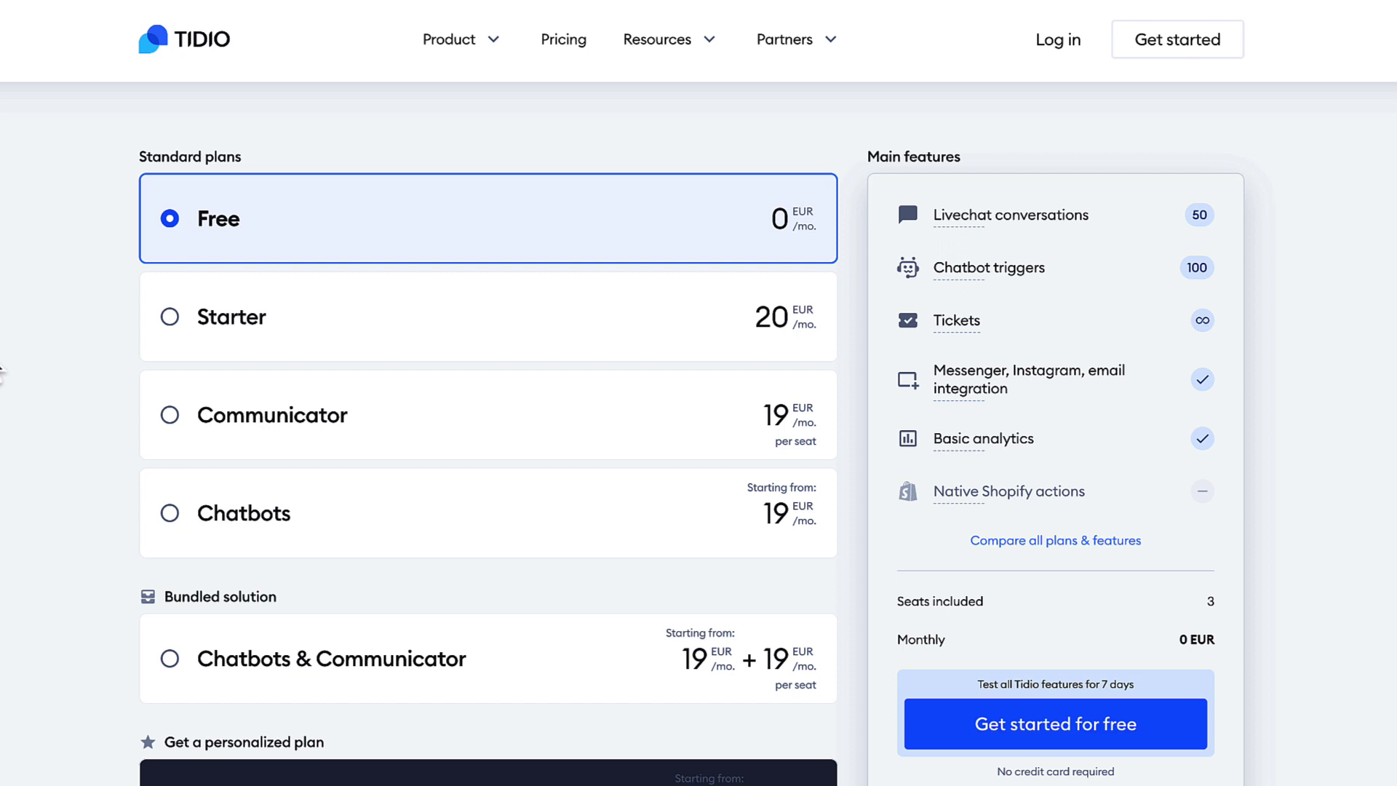
scroll(2, 374, "down", 10)
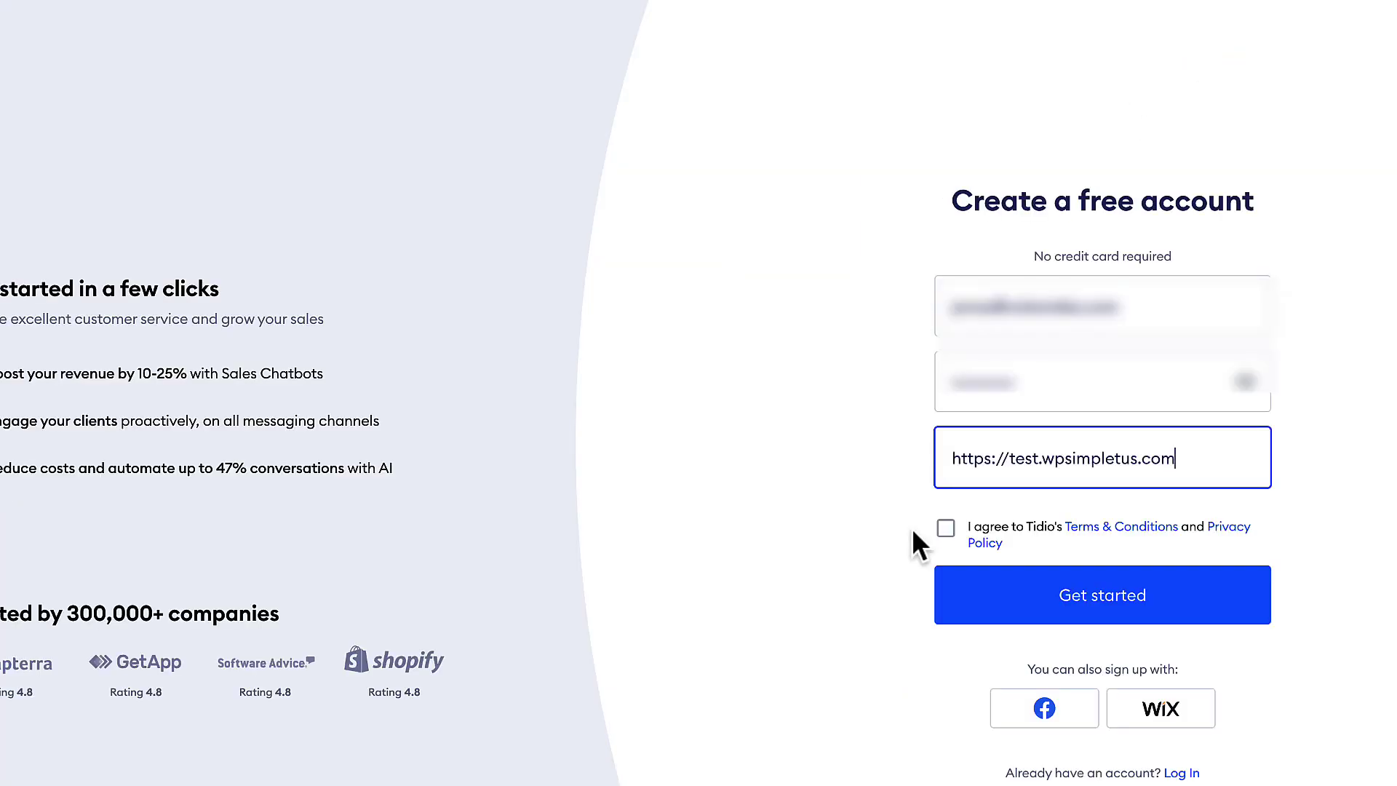
Accept the terms and privacy policy and submit the sign-up form to create the account.
left_click(829, 532)
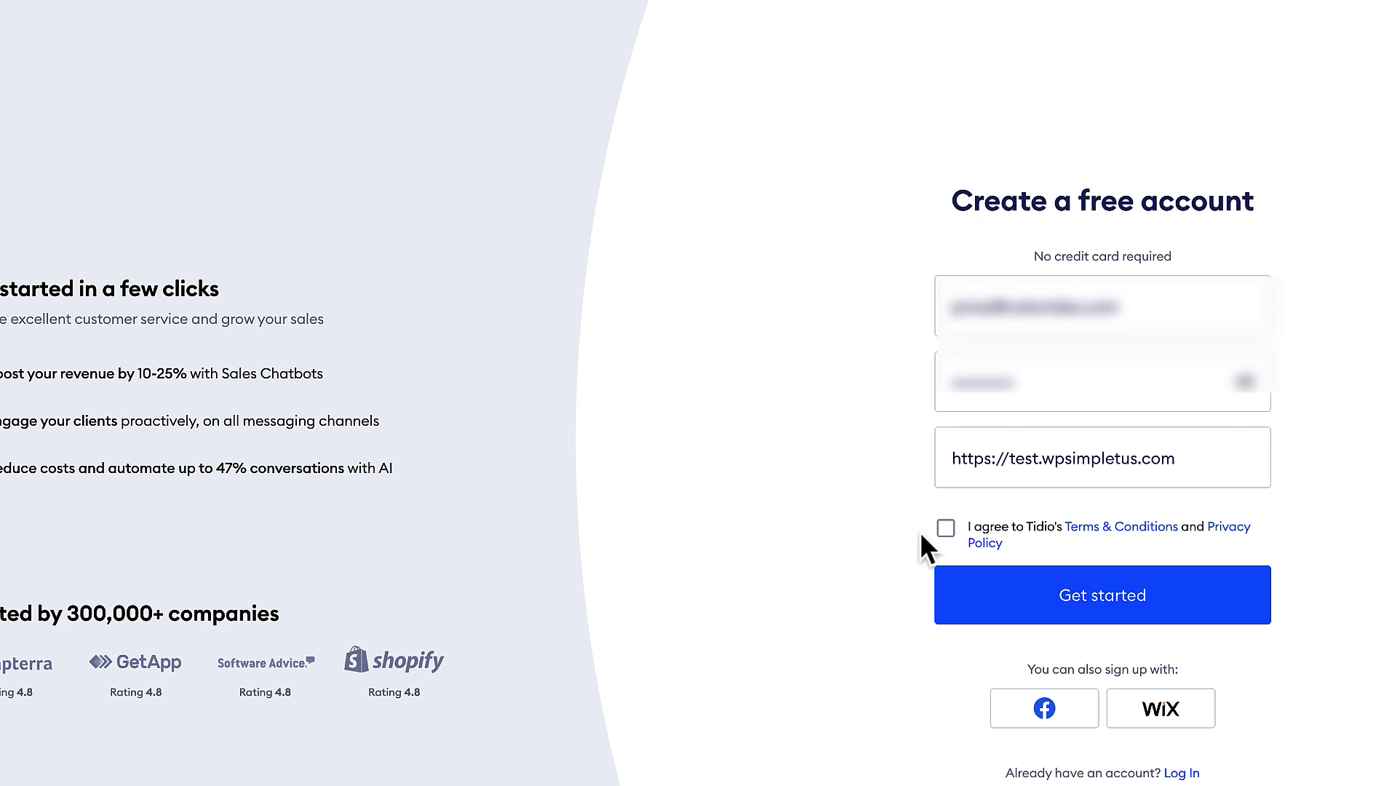
left_click(946, 529)
left_click(1121, 601)
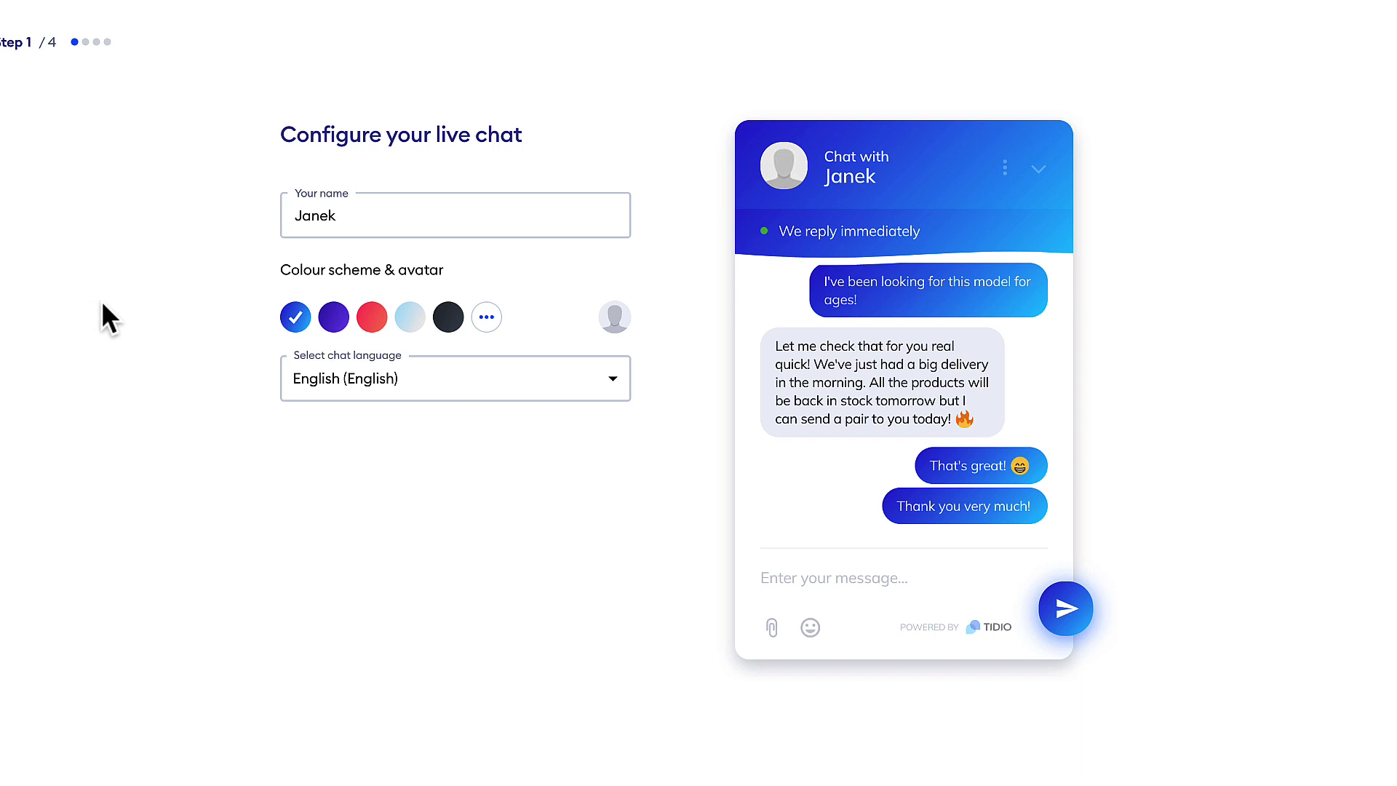
Review the chat language list and keep English as the chat language.
left_click(401, 382)
scroll(555, 565, "down", 6)
scroll(555, 564, "up", 6)
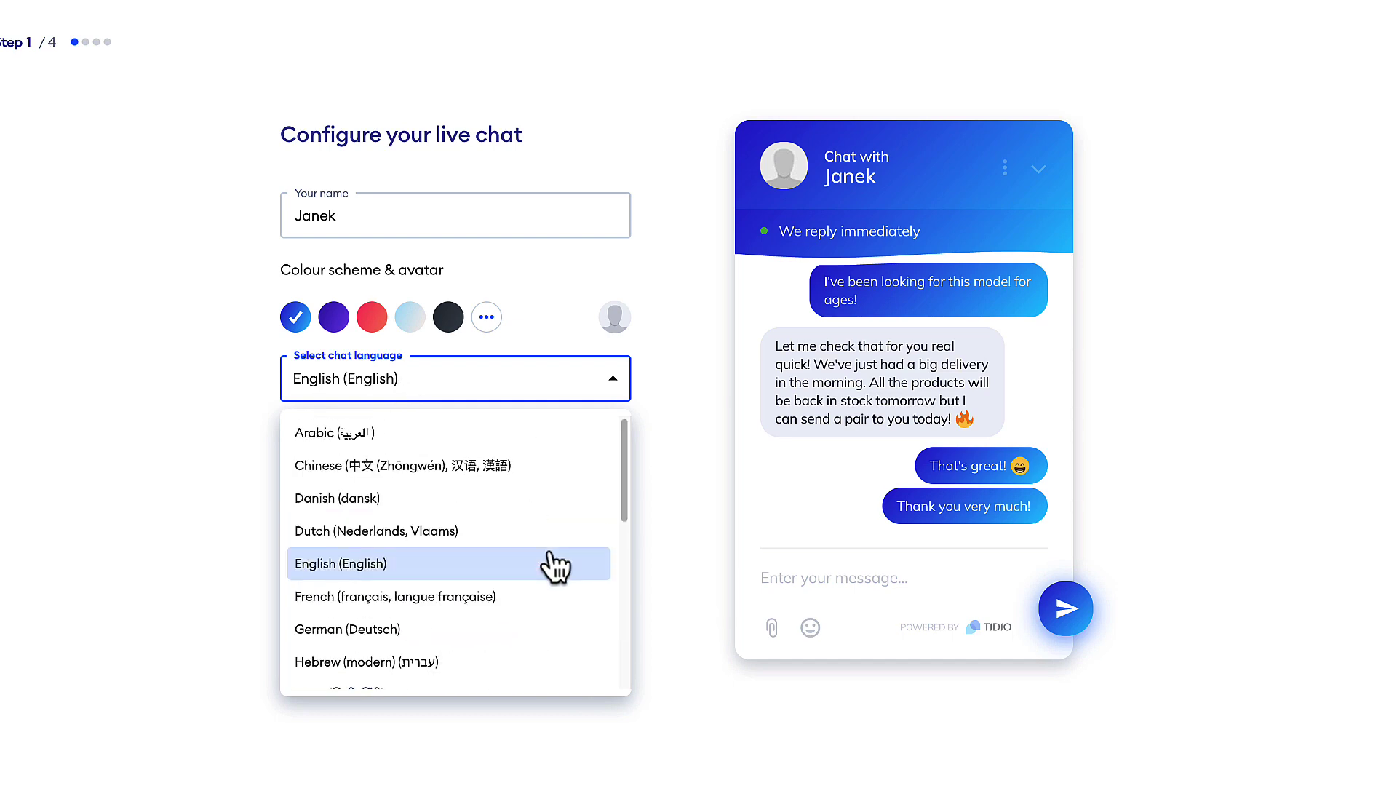
left_click(150, 461)
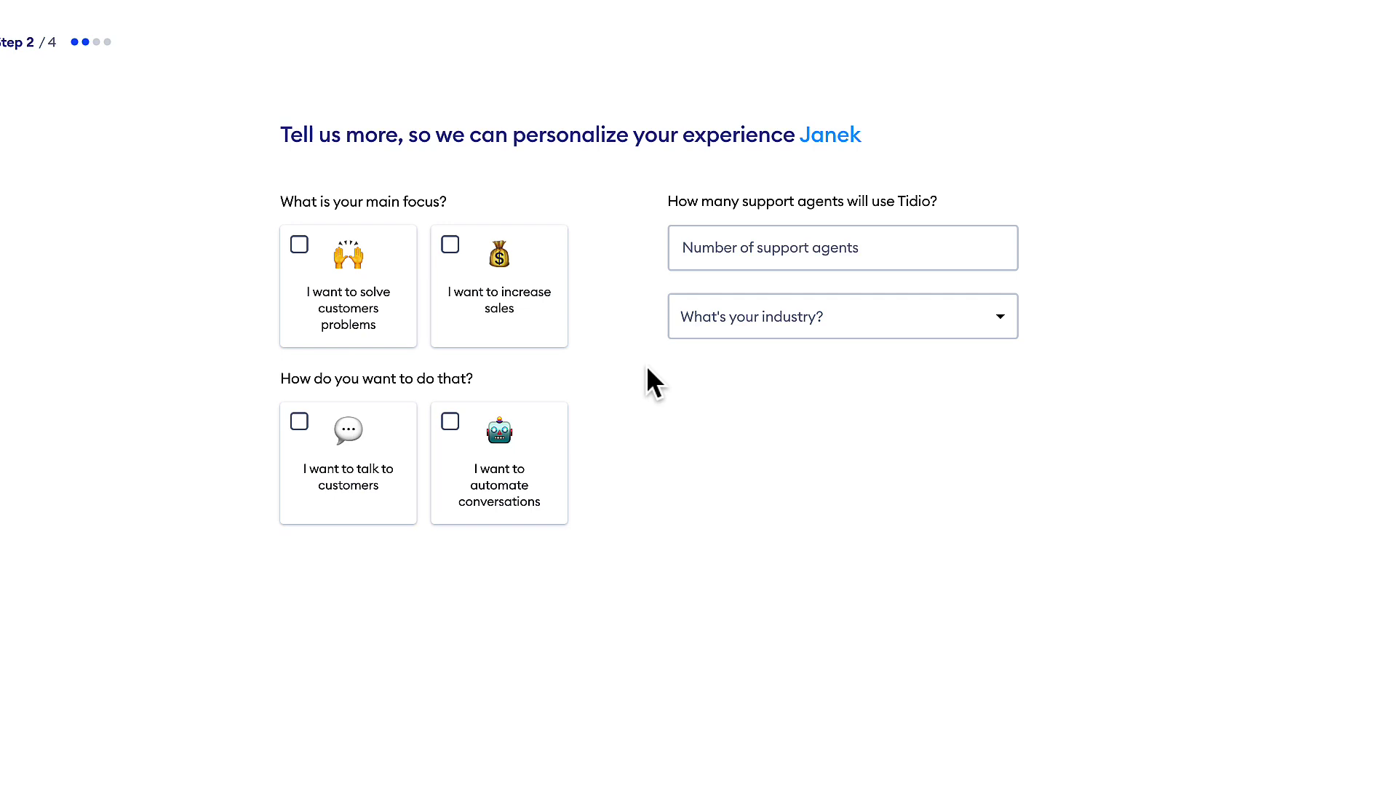
Choose the sales and customer-problems goals, 1 agent, Services industry and 26-250 monthly inquiries, then continue.
left_click(451, 246)
left_click(298, 246)
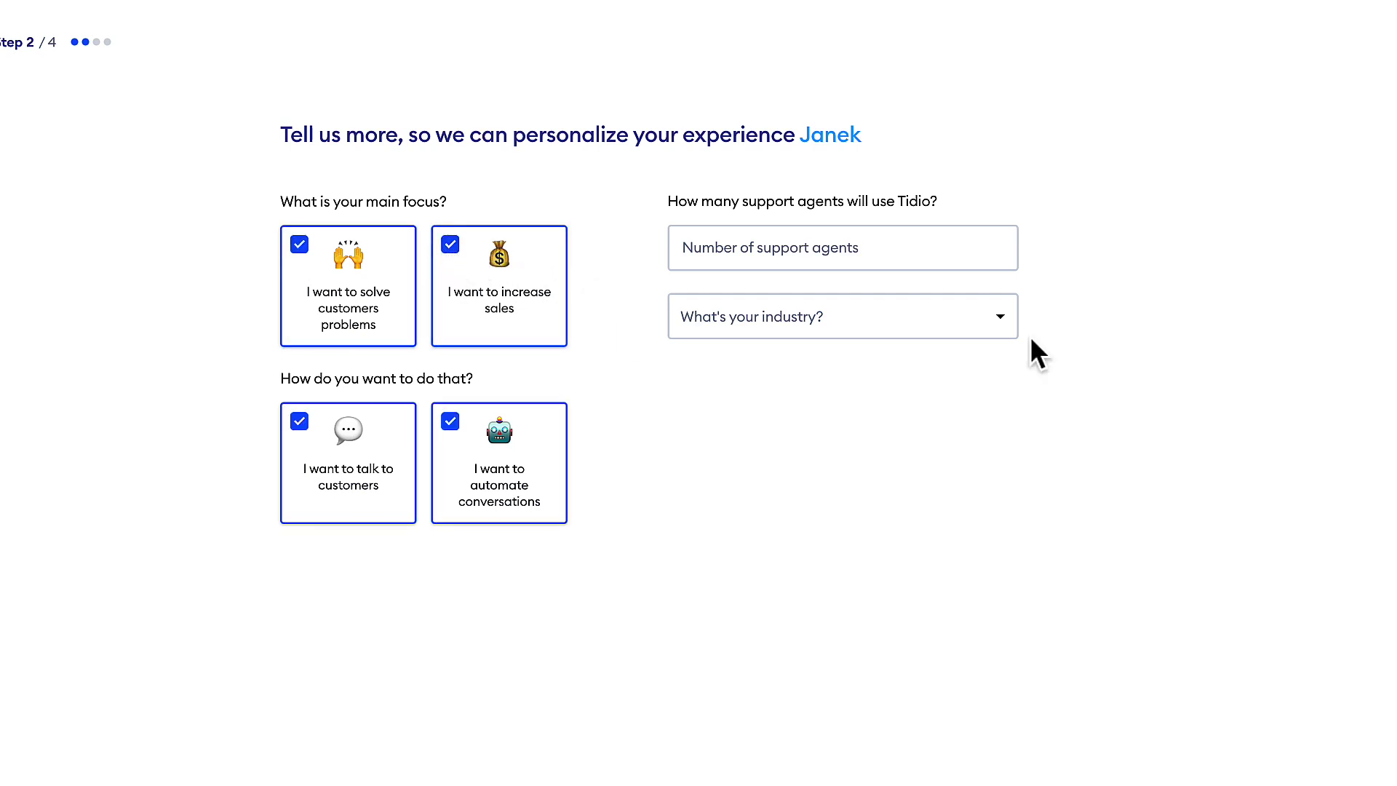
left_click(775, 249)
type("1")
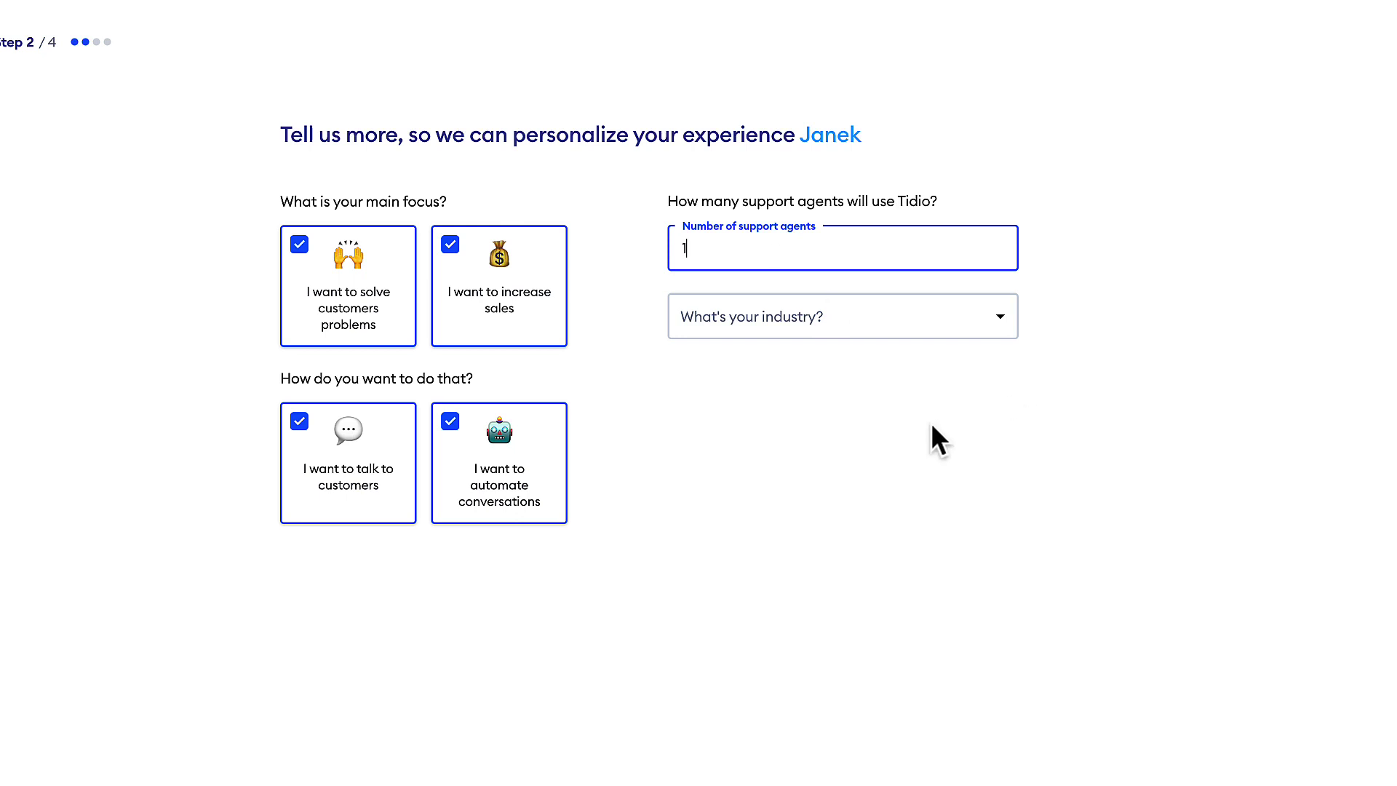
left_click(814, 315)
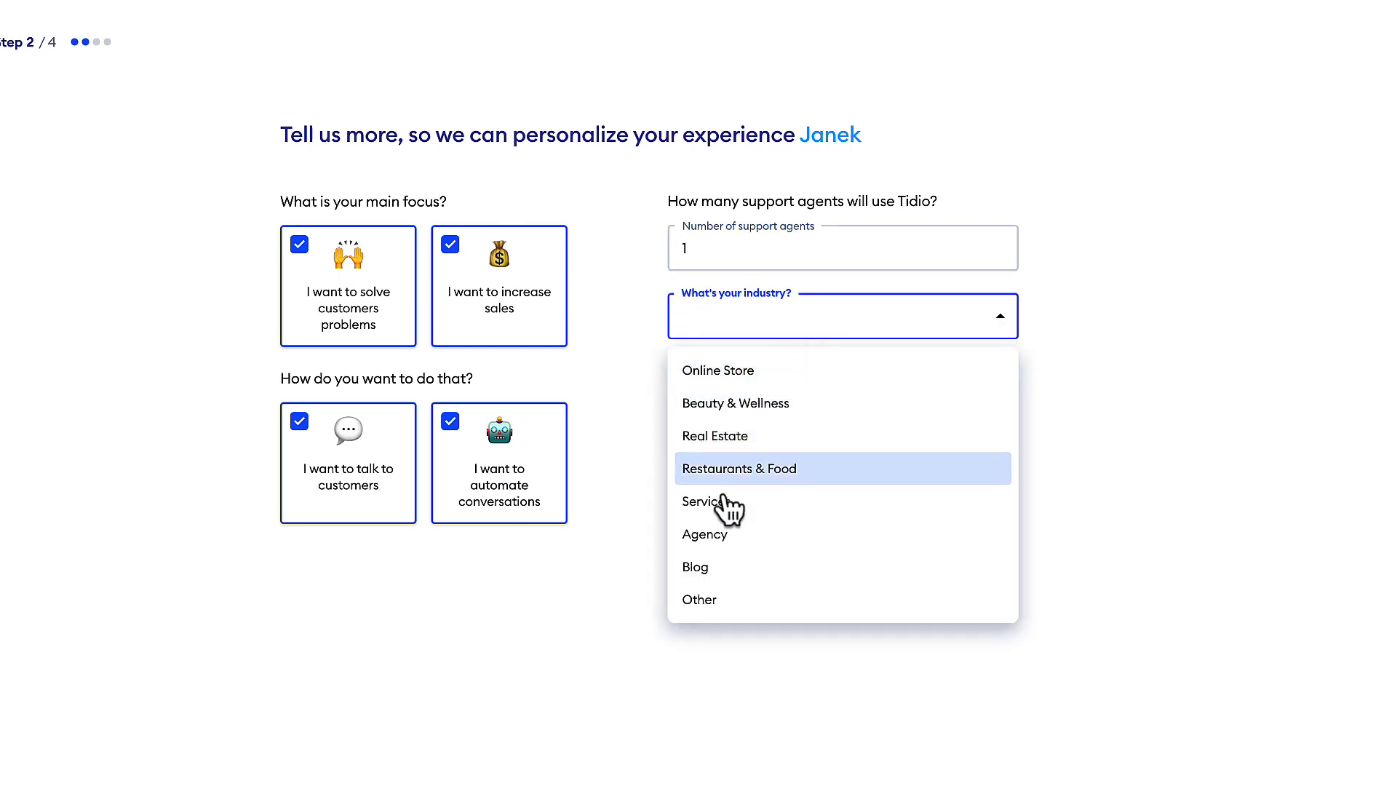
left_click(723, 503)
left_click(764, 429)
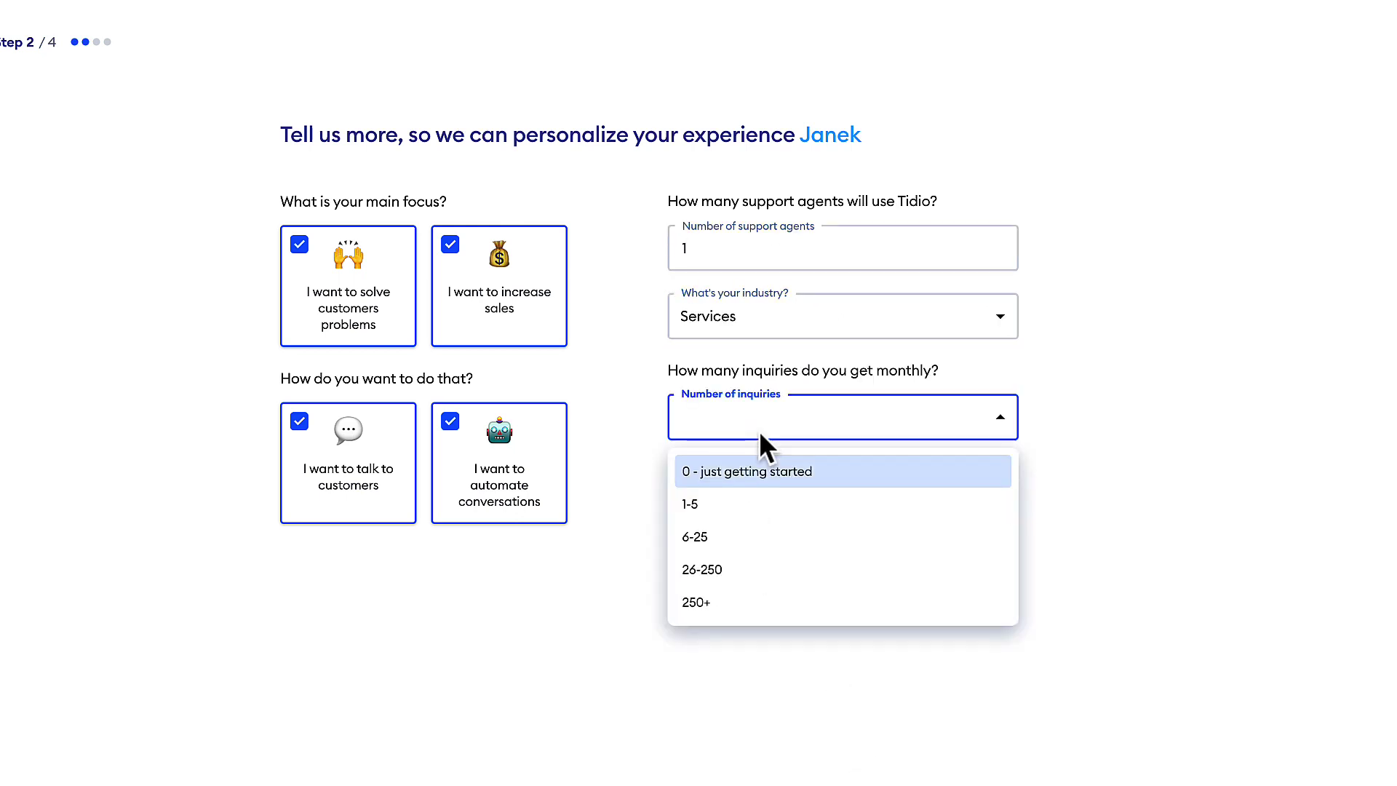
left_click(717, 575)
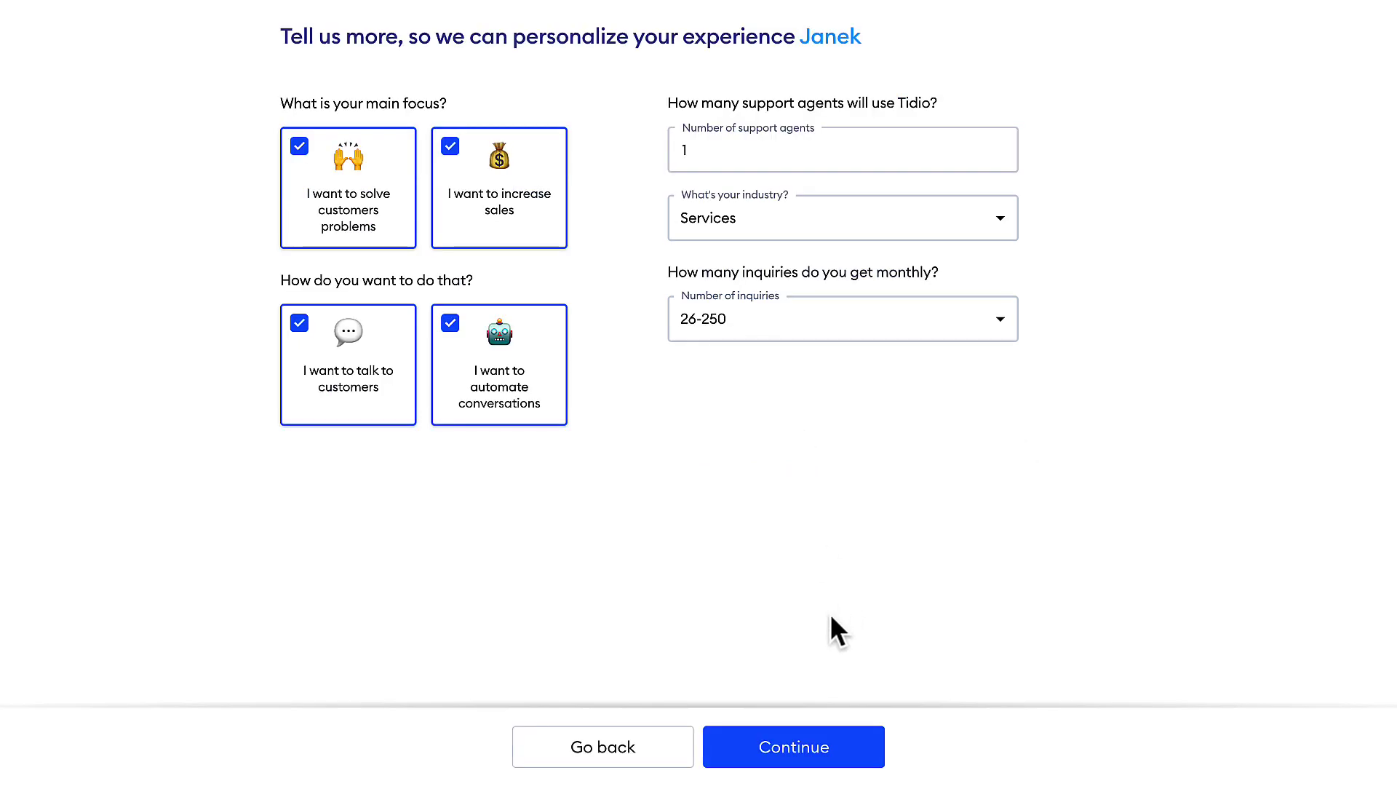
left_click(831, 756)
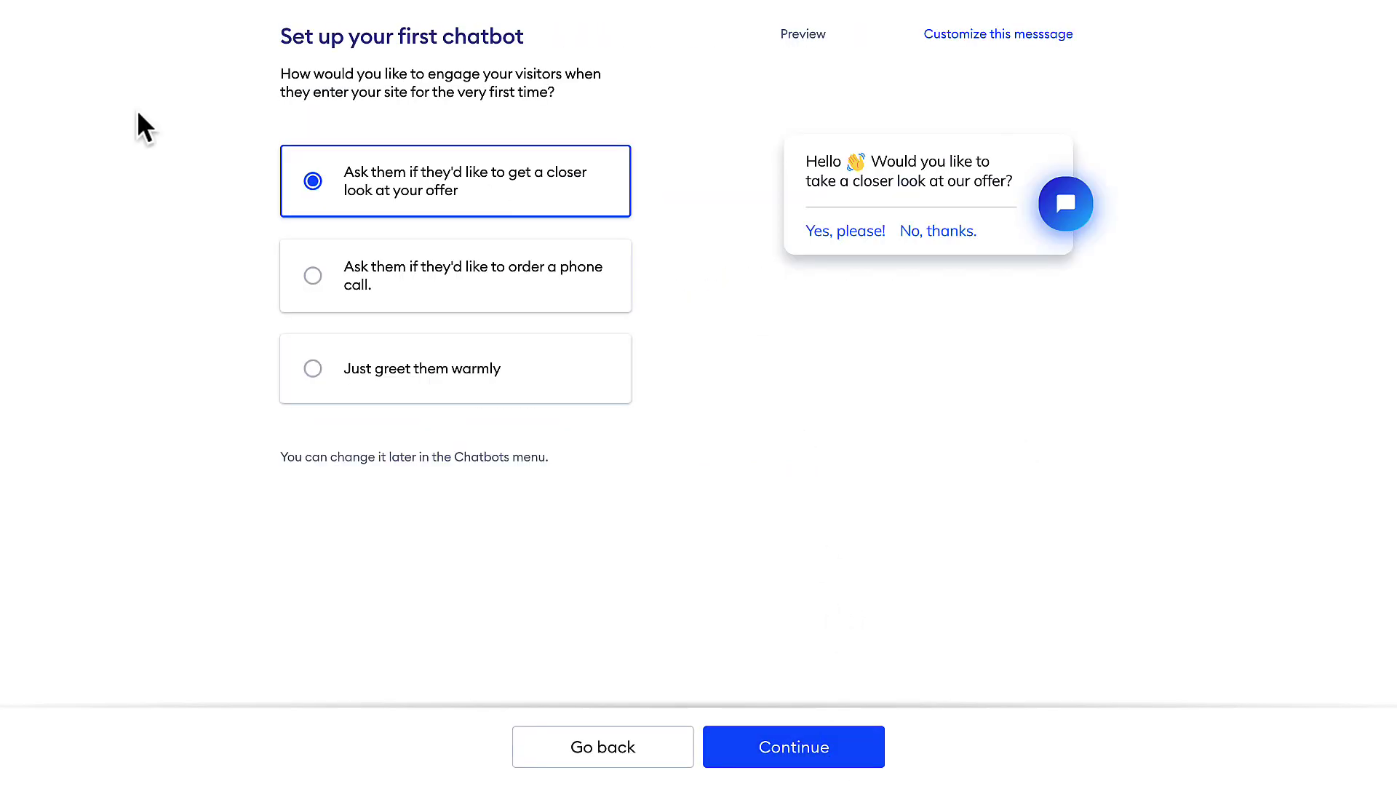
Keep the 'closer look at your offer' greeting as the first chatbot and continue.
left_click(466, 278)
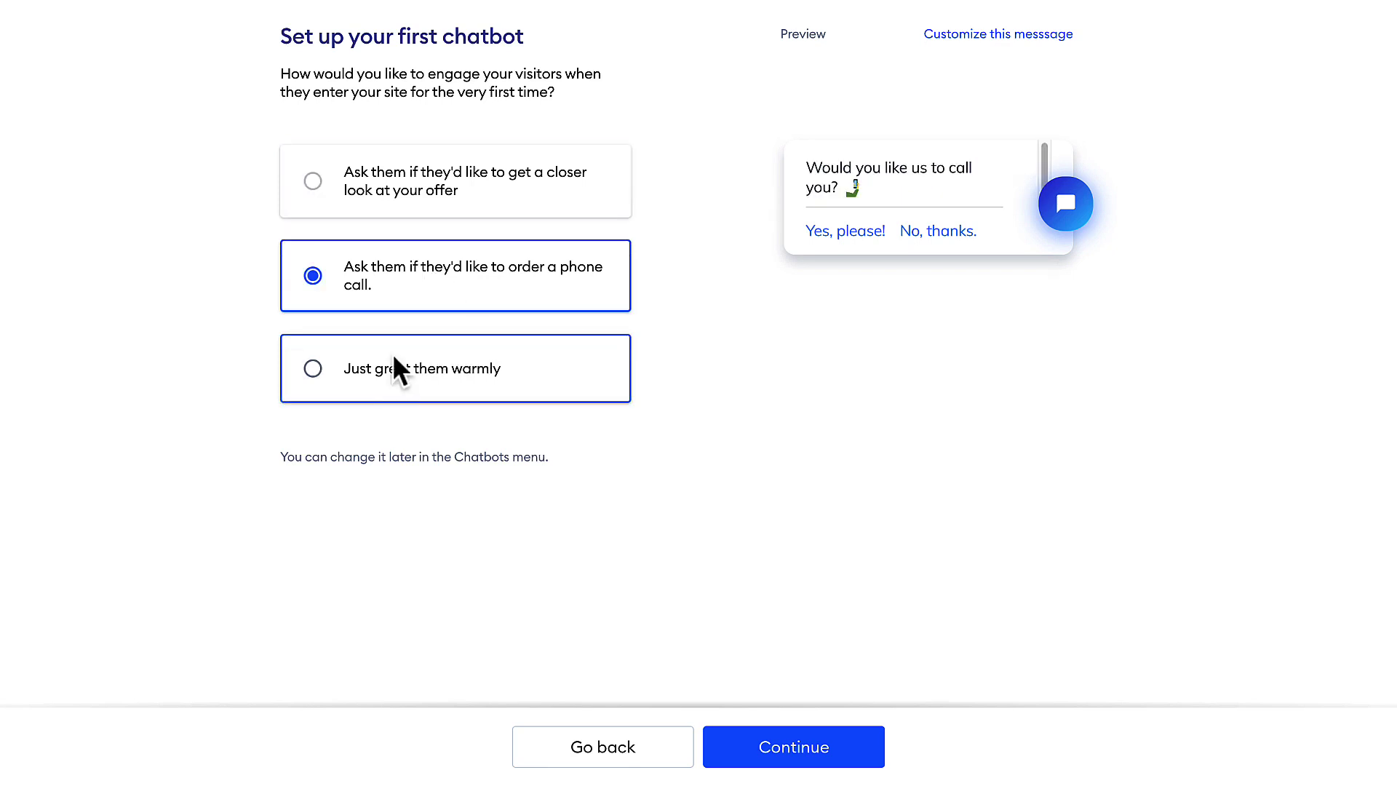
left_click(419, 176)
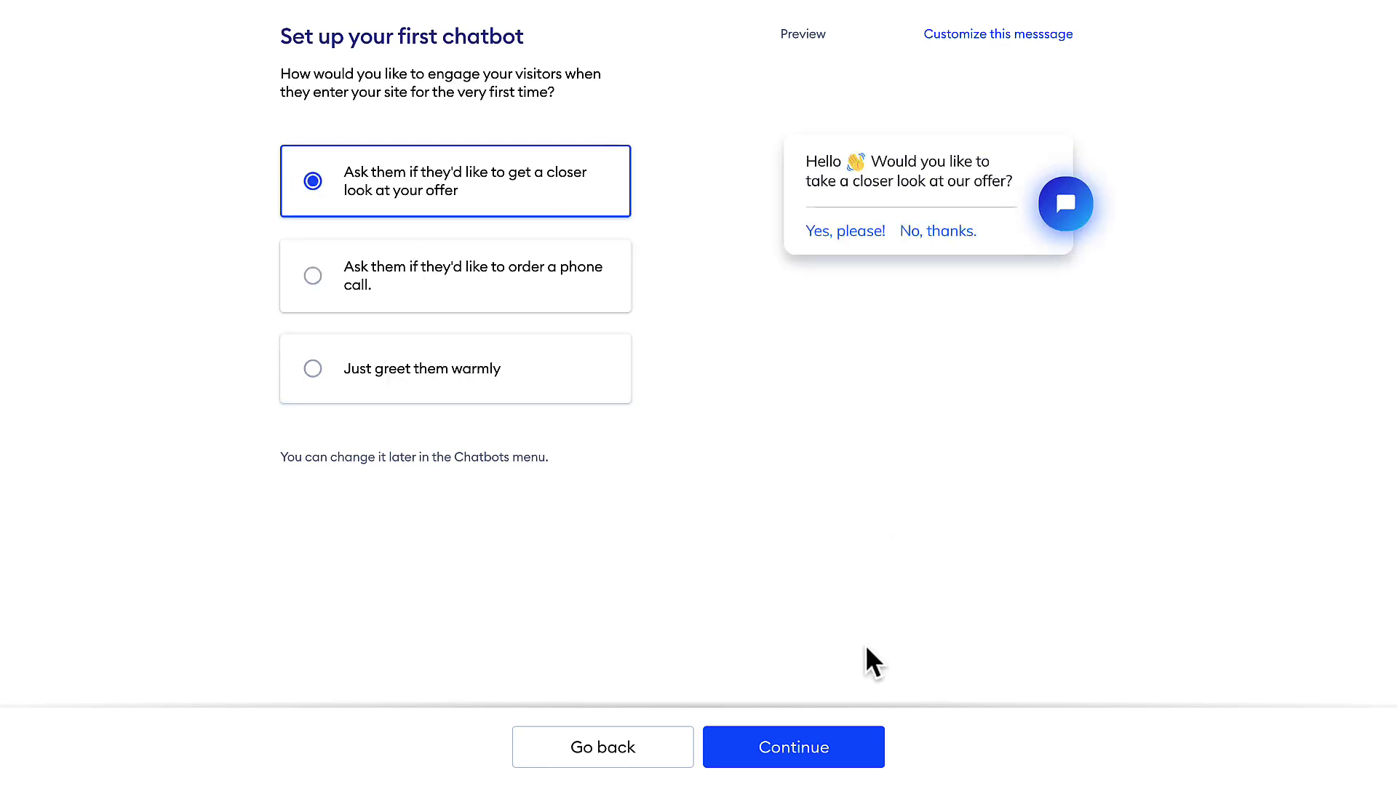
left_click(817, 764)
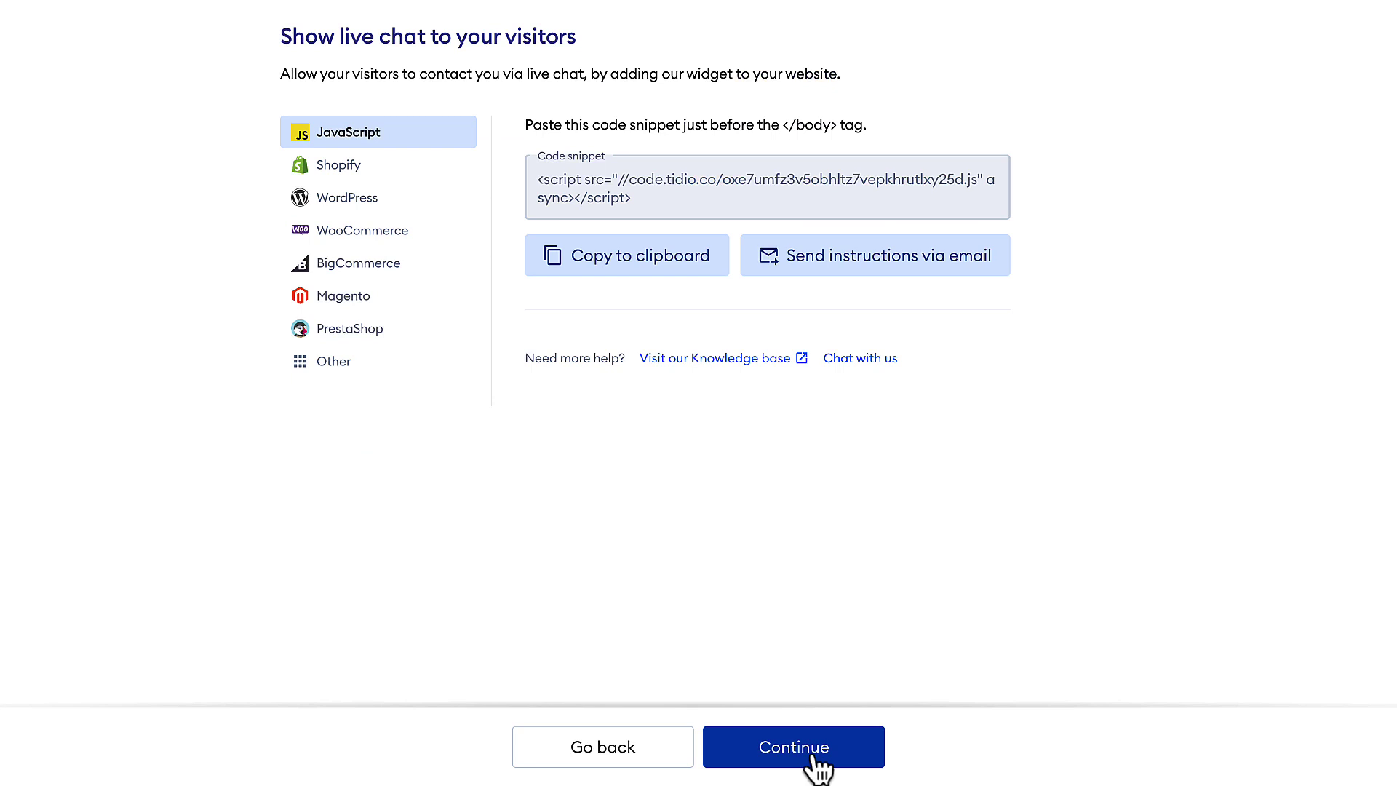
Select the install snippet, view the WordPress instructions, and finish onboarding to the dashboard.
triple_click(650, 195)
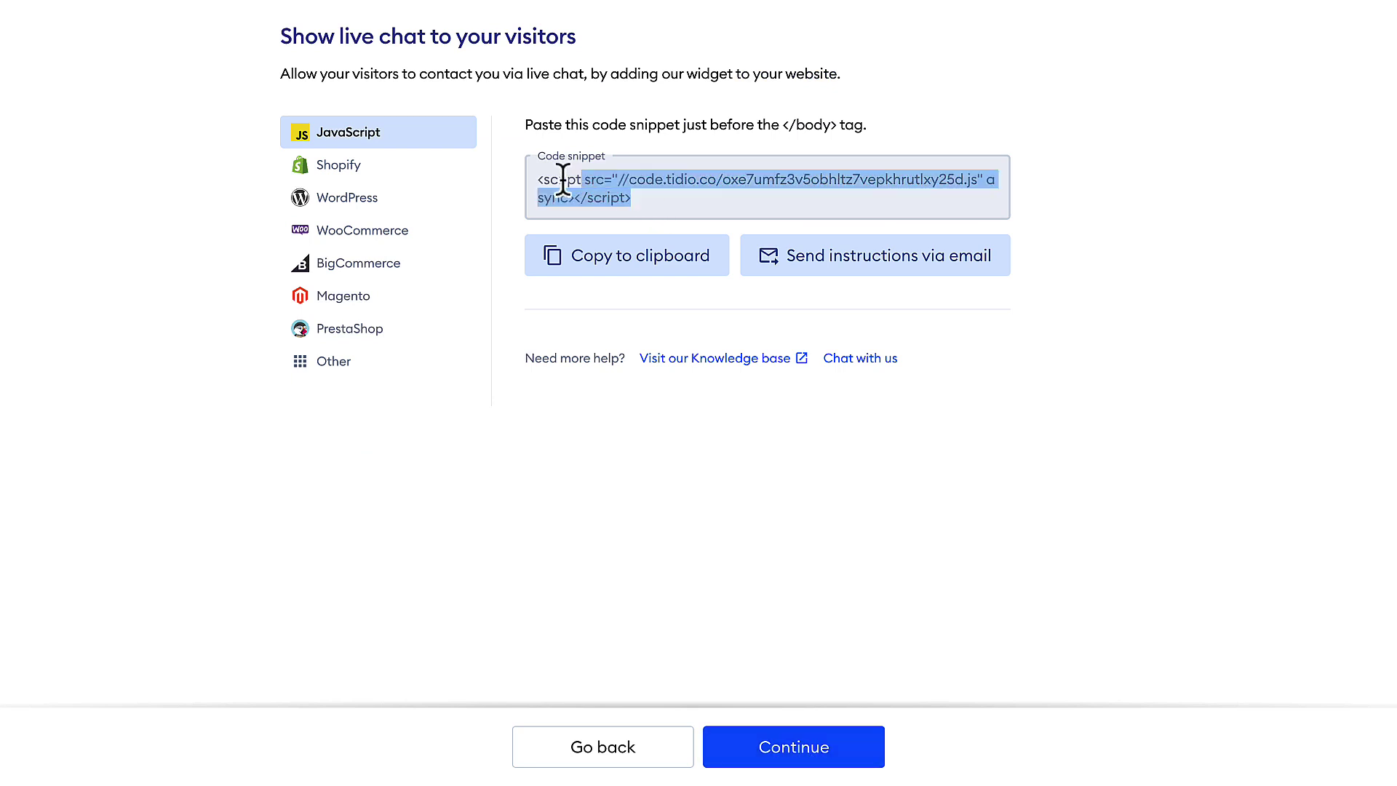
left_click(343, 206)
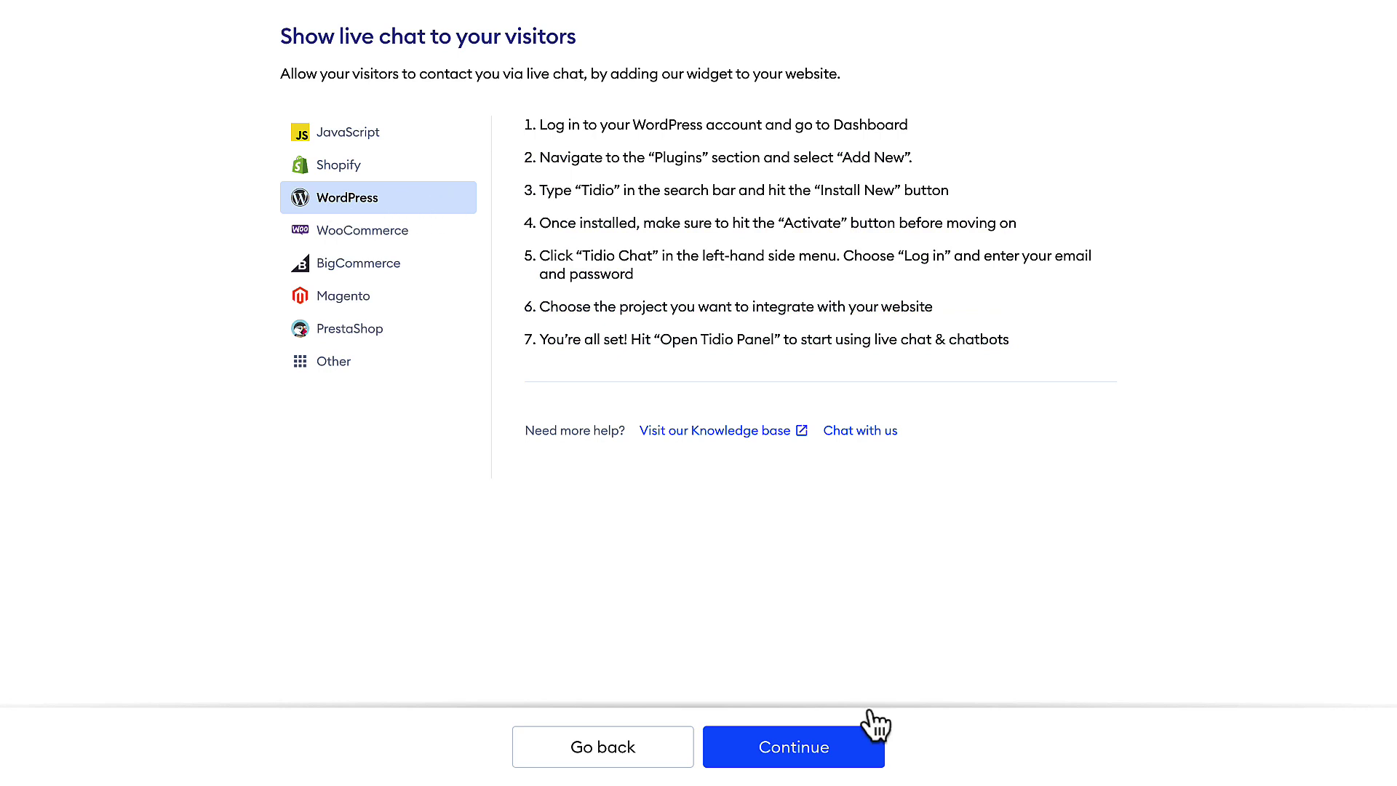
left_click(813, 755)
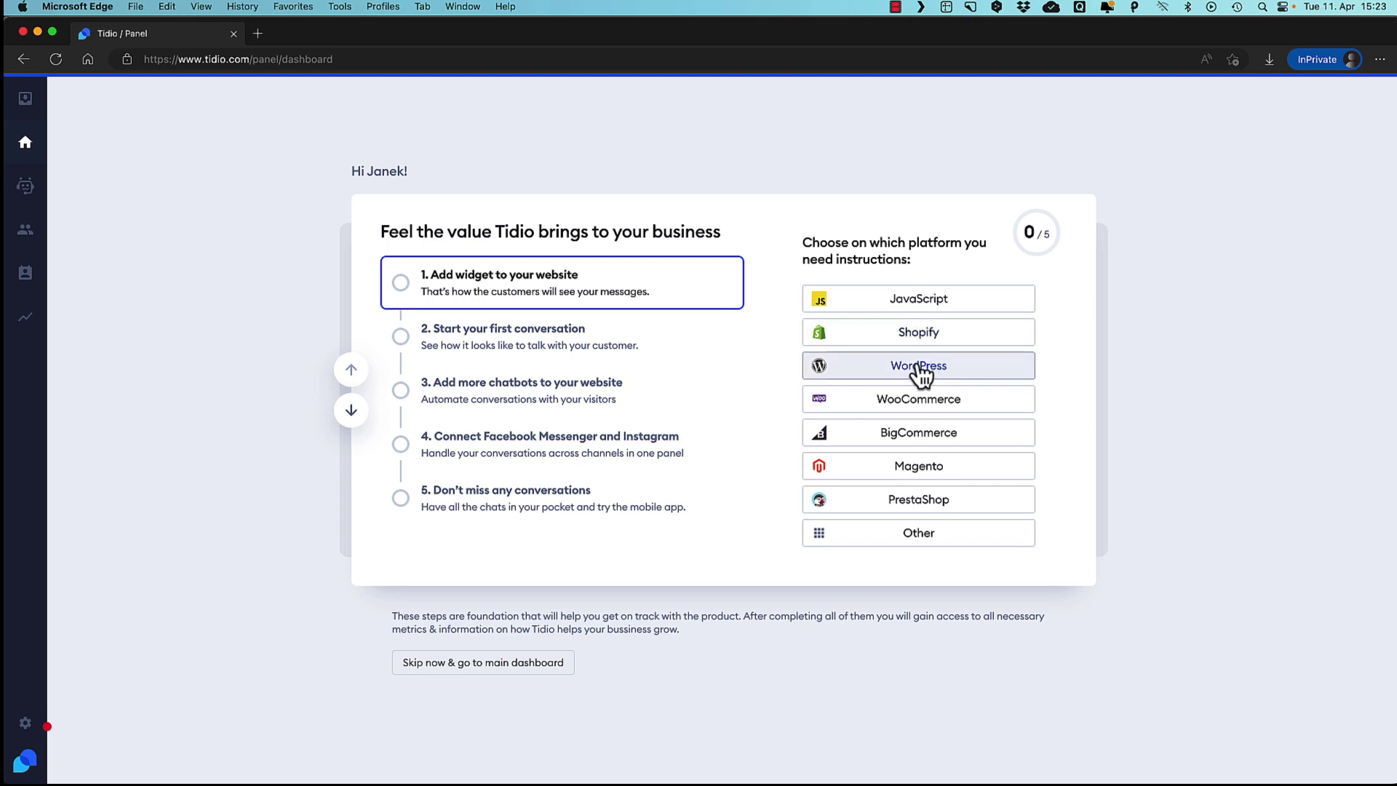
Search Plugins > Add New for 'tidio', then install and activate the Tidio plugin.
left_click(919, 367)
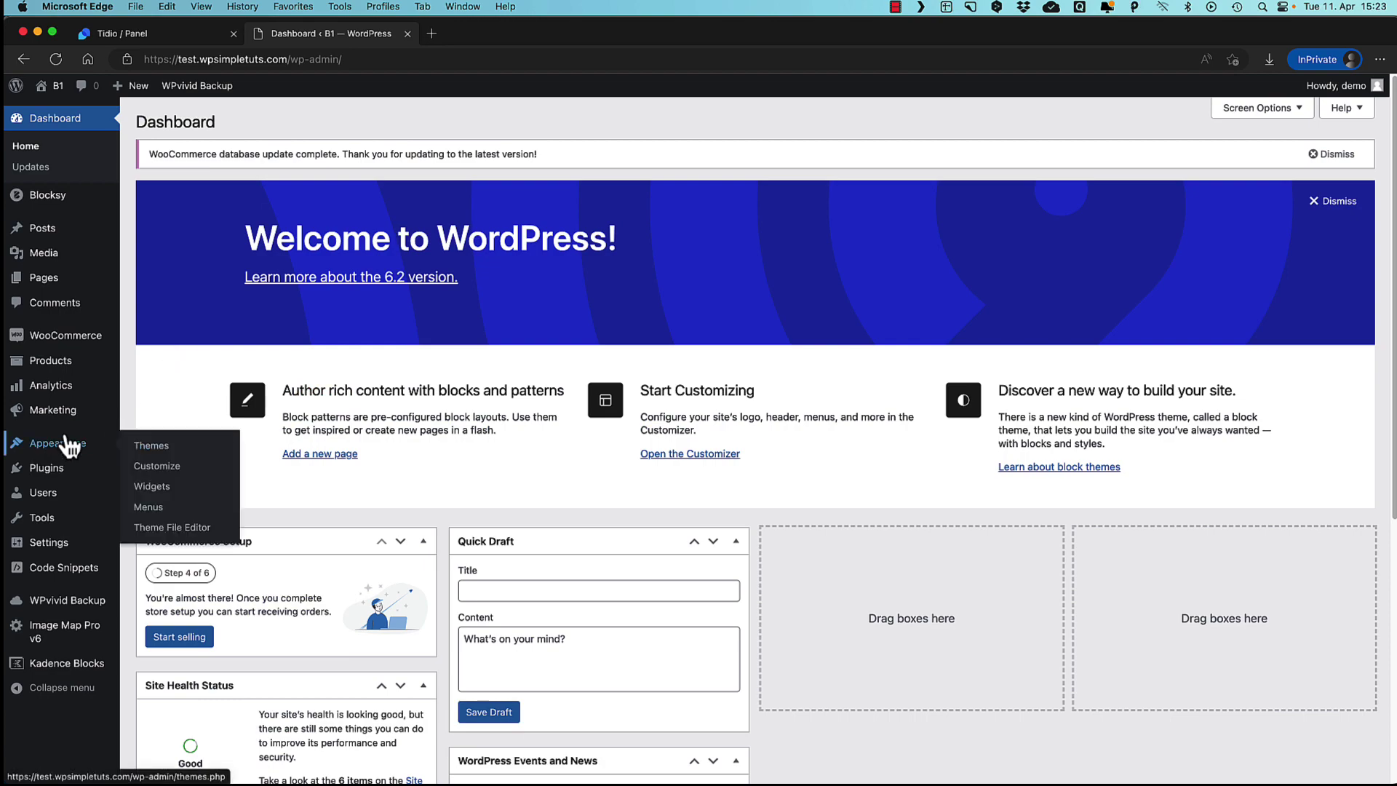
mouse_move(71, 473)
left_click(171, 494)
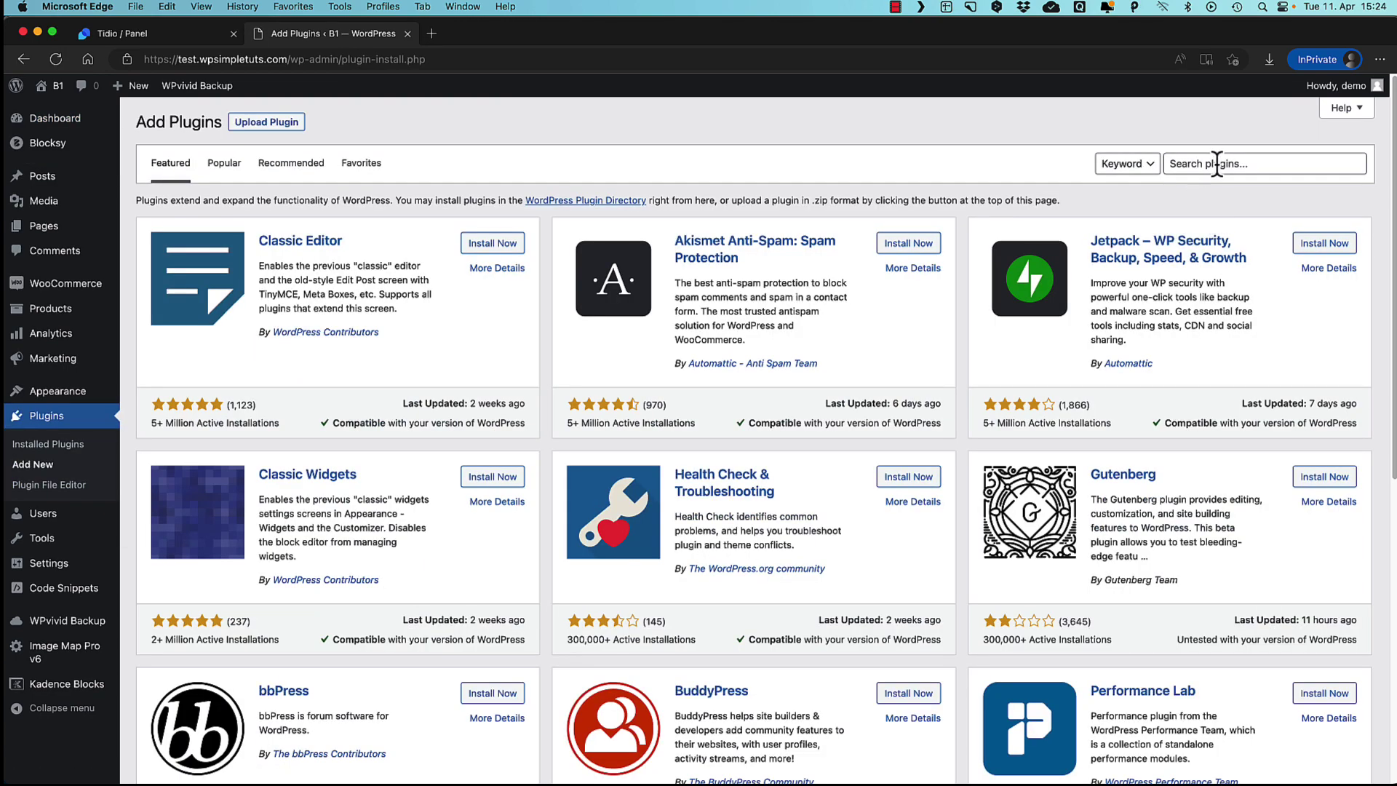
left_click(1217, 163)
type("tidio")
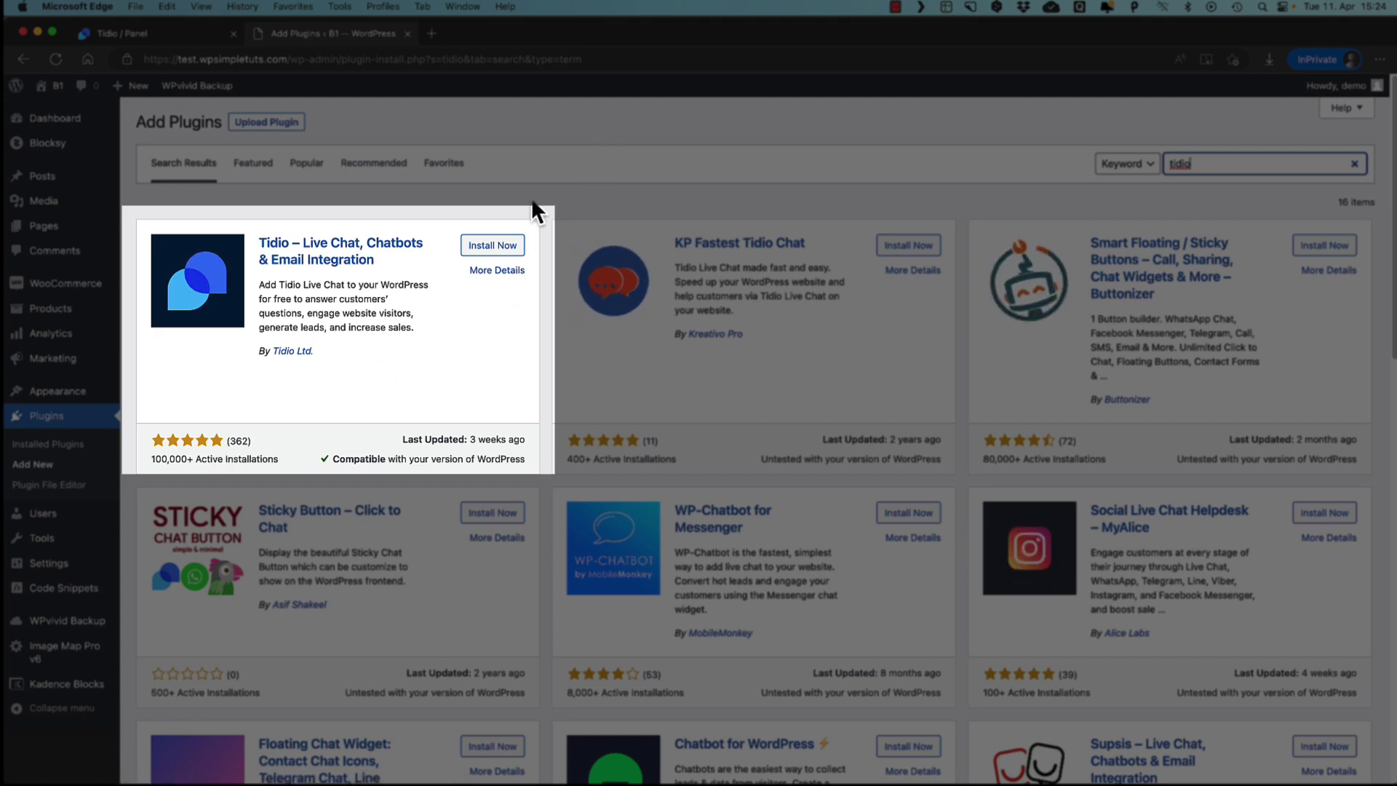
left_click(492, 246)
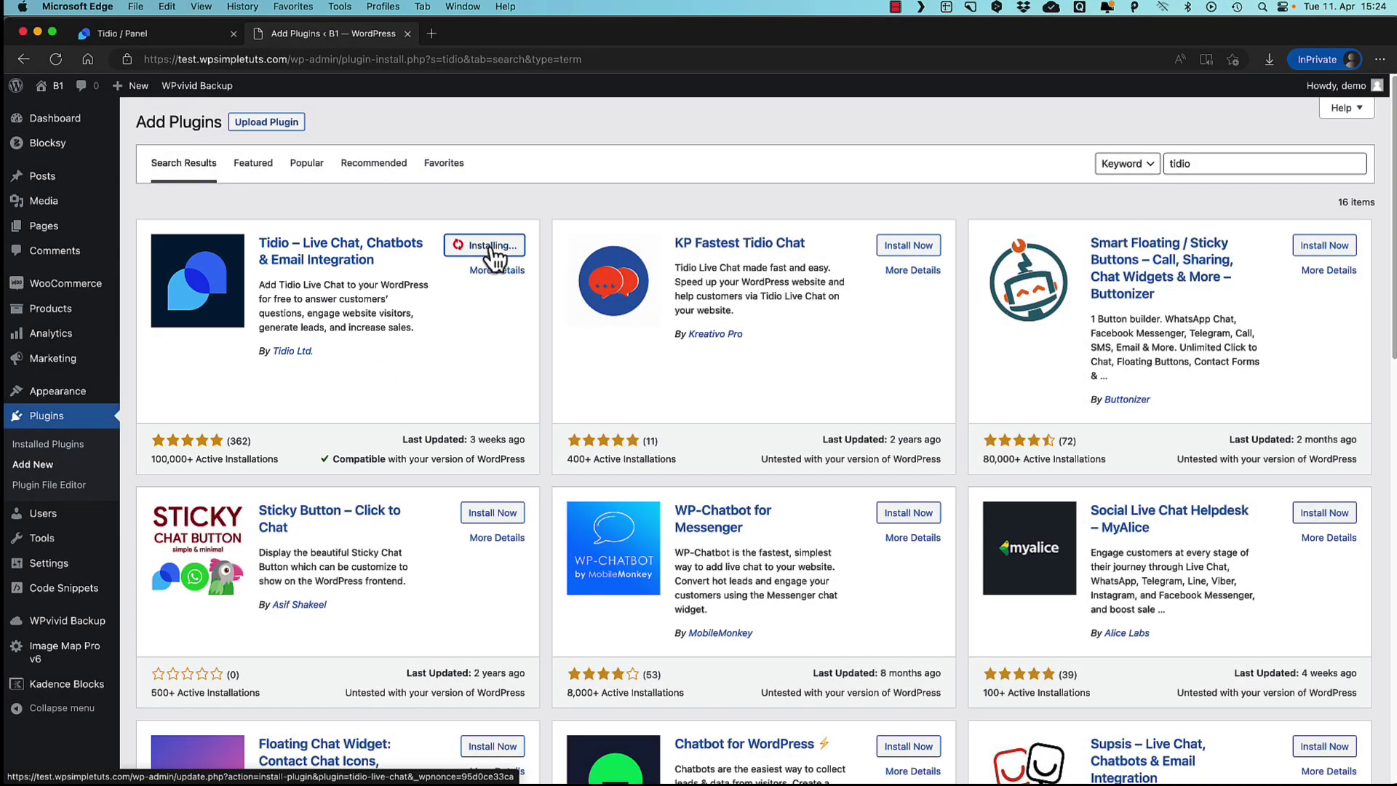
left_click(493, 251)
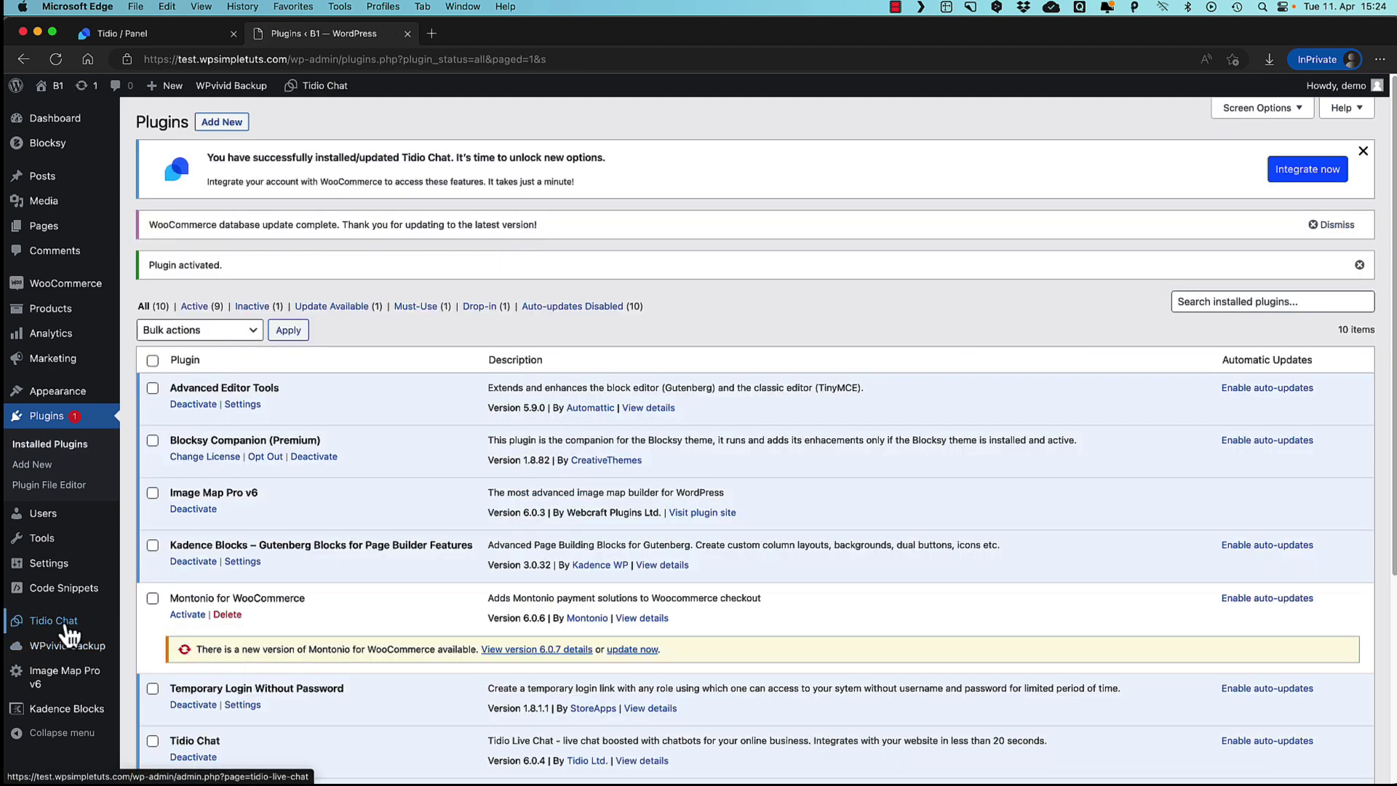
Log in to Tidio from the Tidio Chat plugin page and integrate the test.wpsimpletus.com project.
left_click(66, 626)
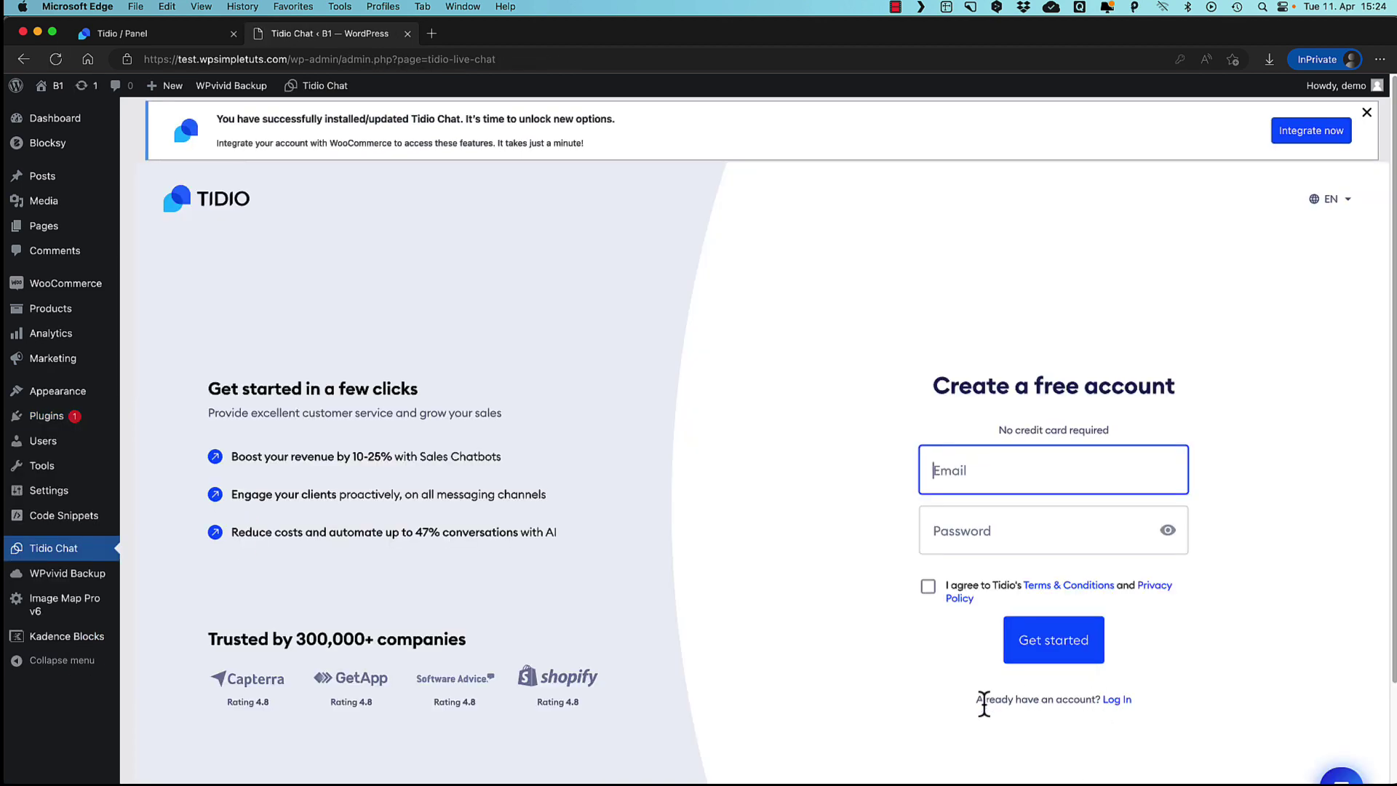
left_click(1116, 700)
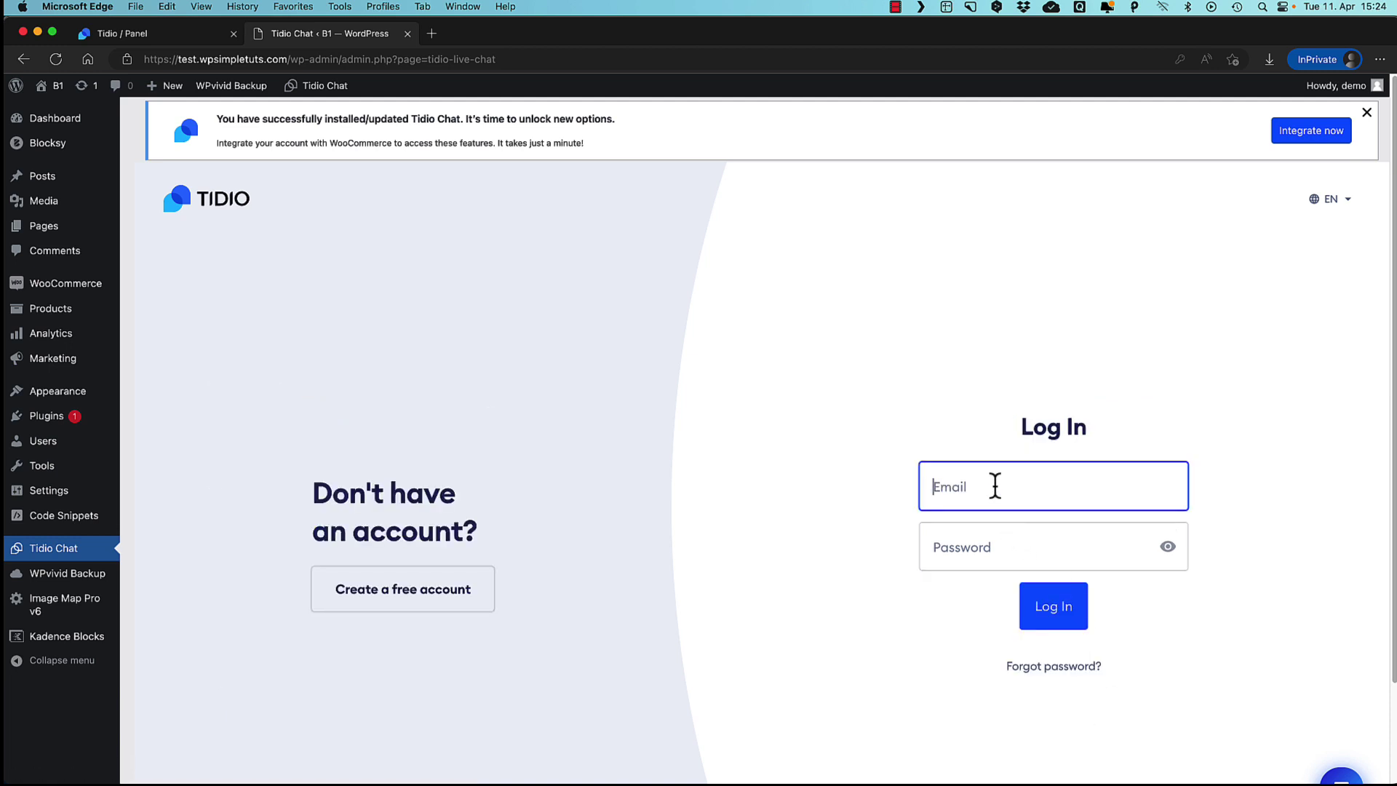
left_click(1055, 614)
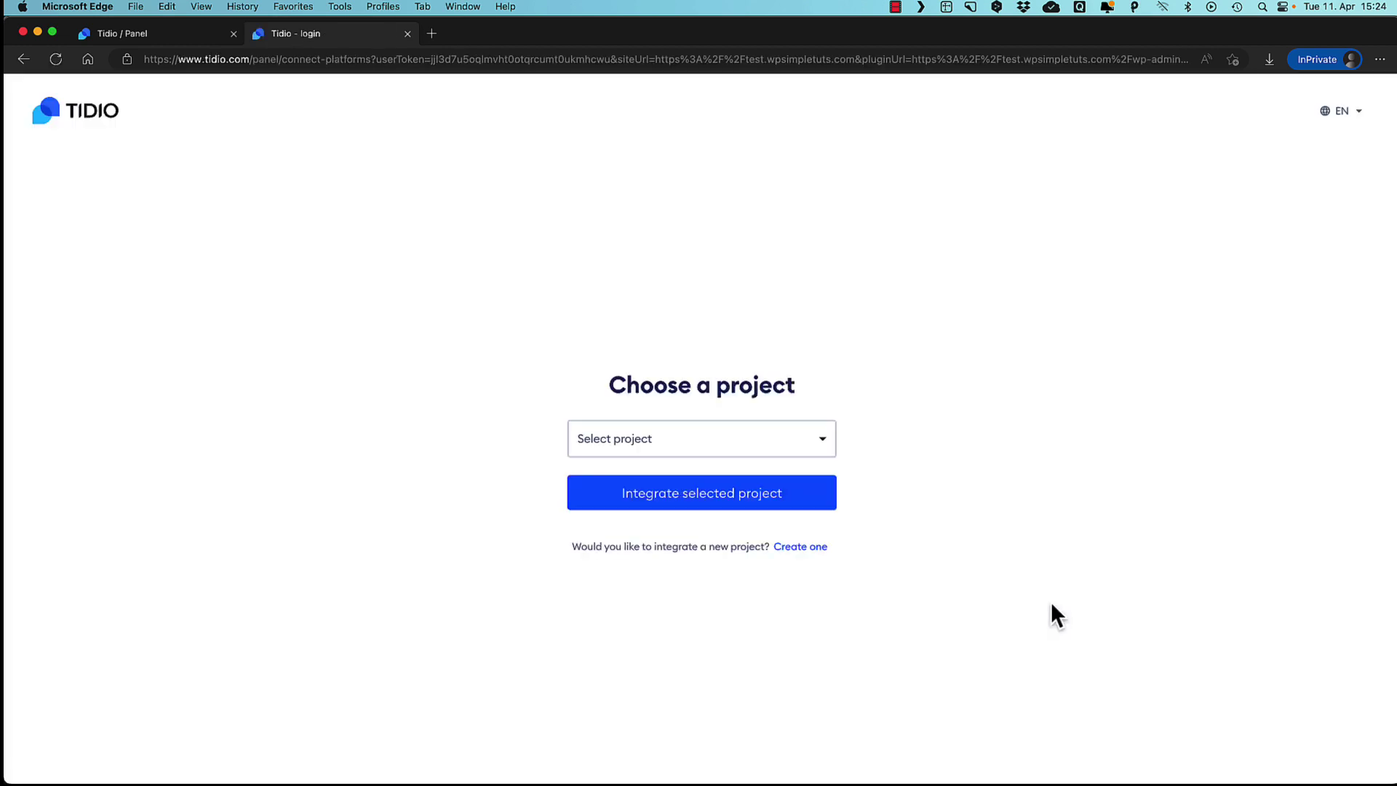
left_click(632, 437)
left_click(626, 498)
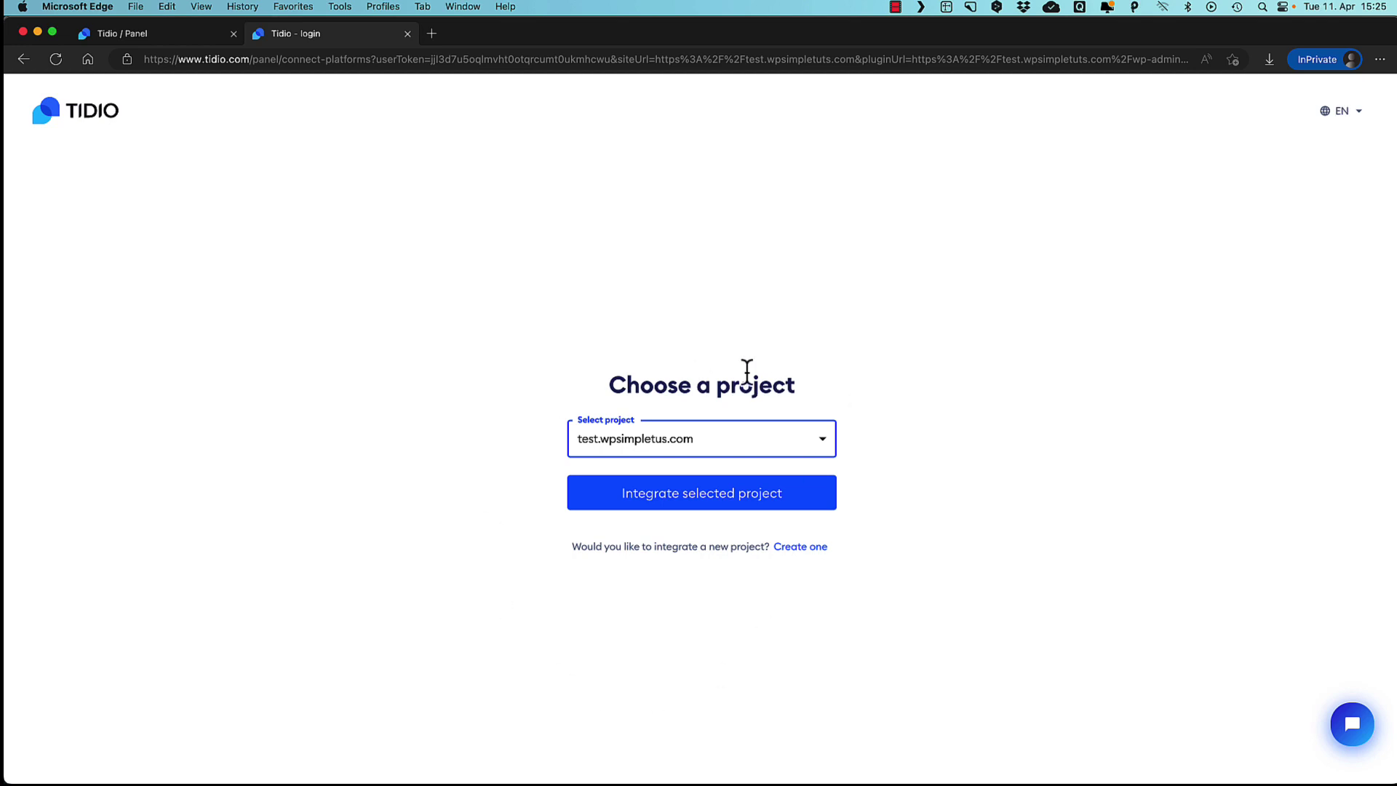
left_click(698, 500)
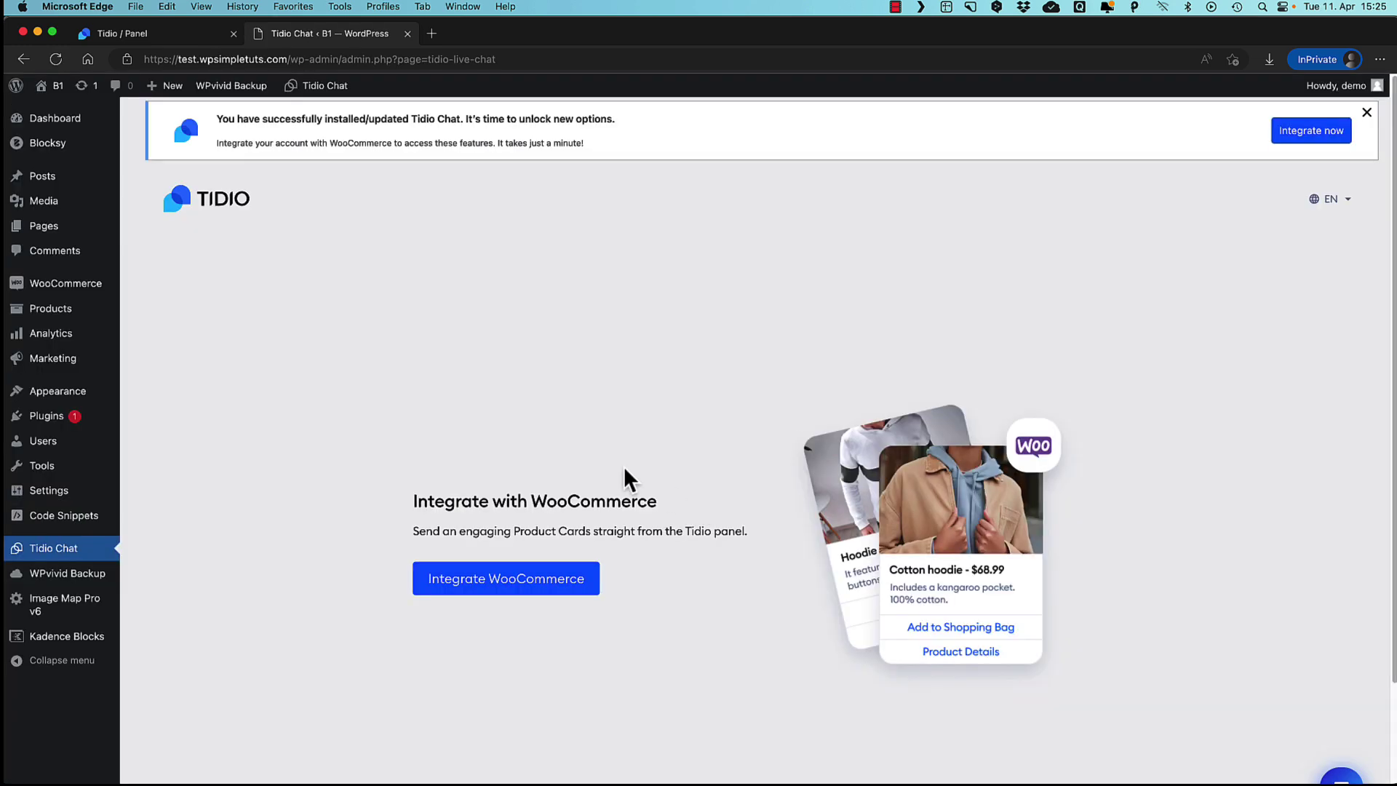
Start the WooCommerce integration and approve Tidio's access on the authorization page.
left_click(499, 593)
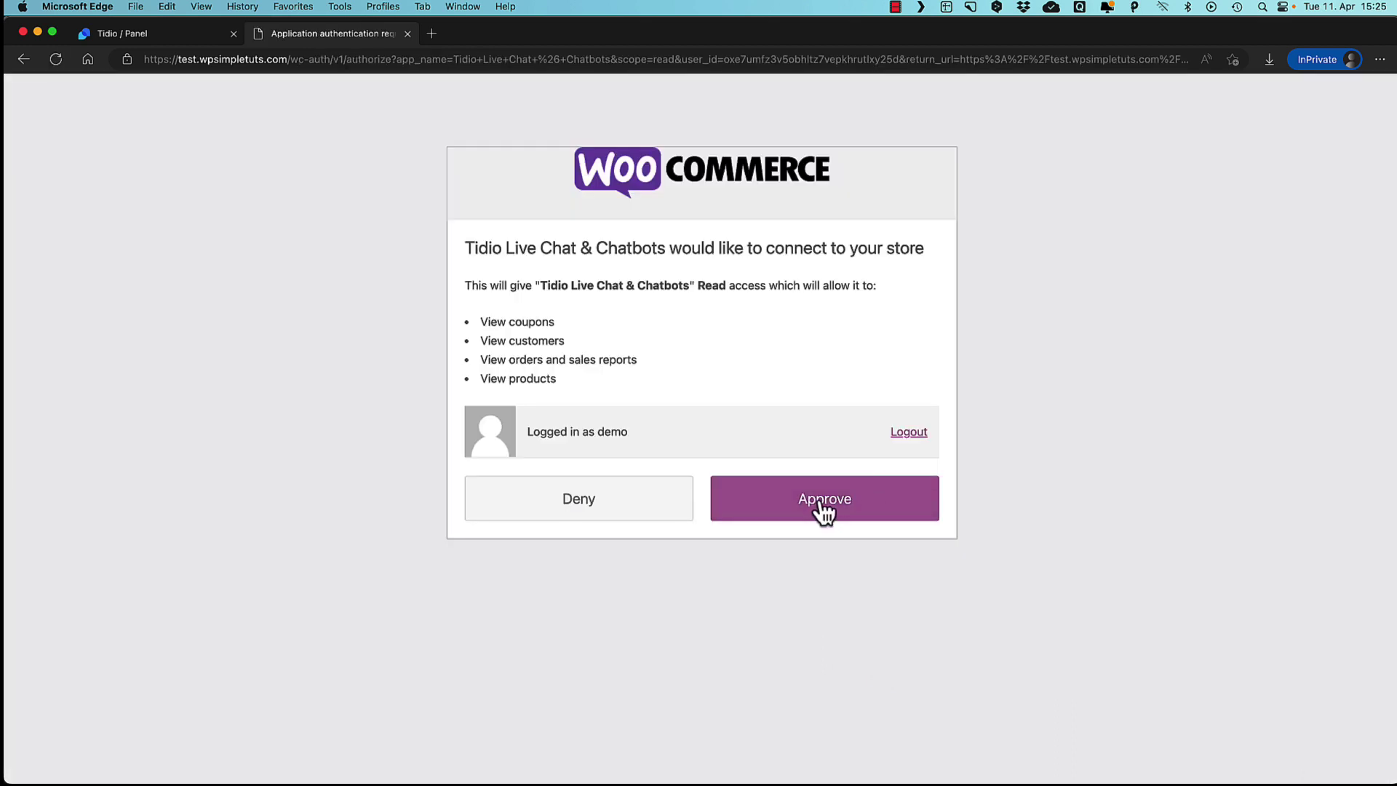
left_click(825, 513)
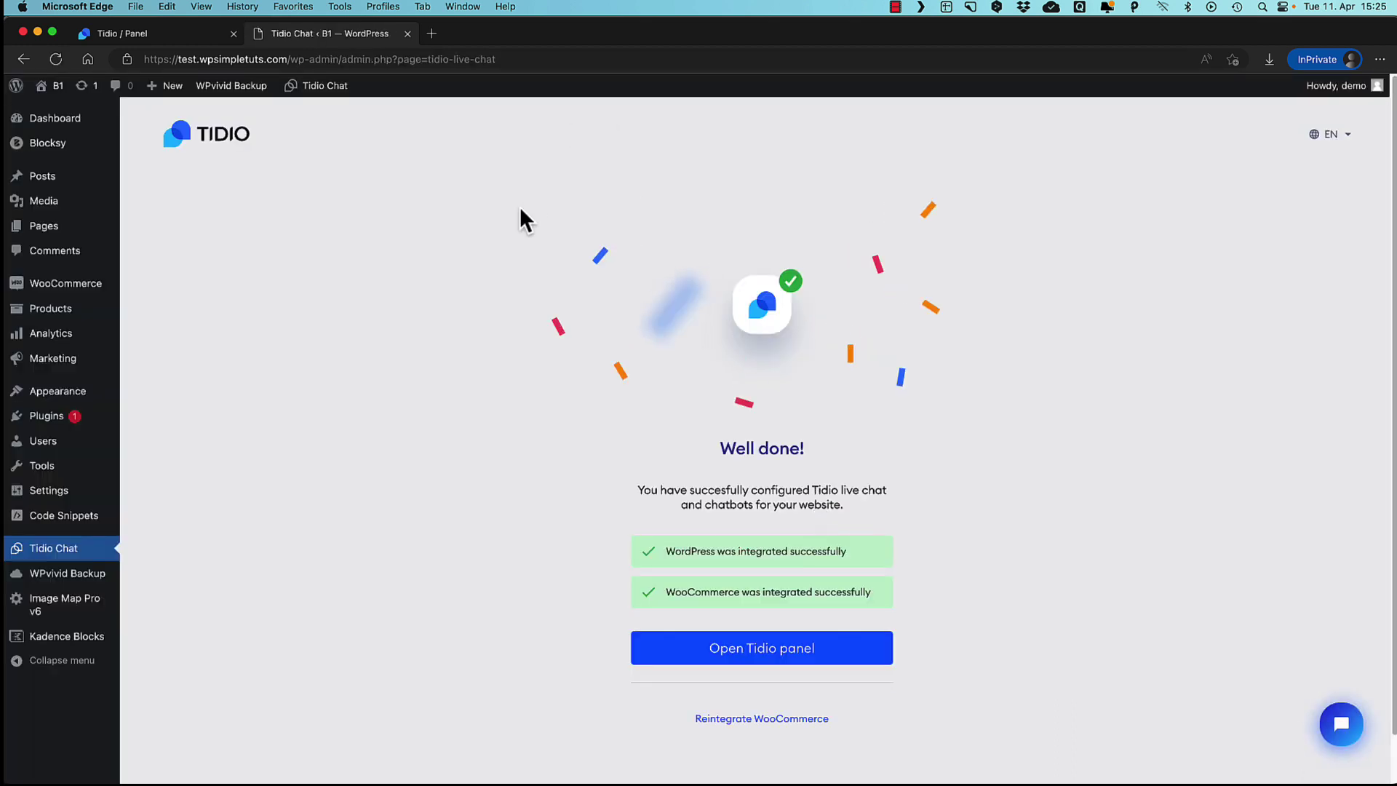
Open the live ACME storefront in a new browser tab.
mouse_move(54, 88)
left_click(54, 116, "super")
left_click(481, 32)
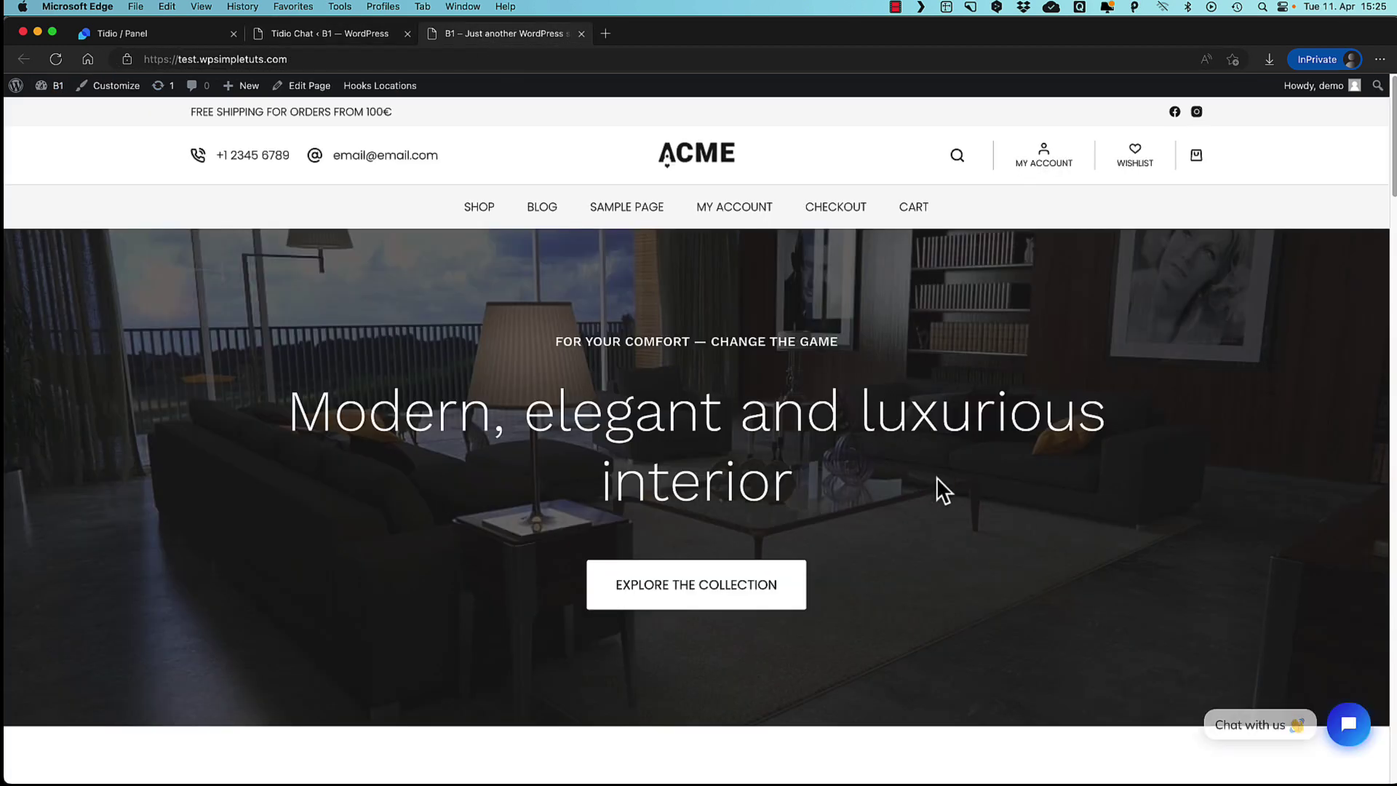
Send 'Hi you' in the store's chat widget and submit a visitor email address.
left_click(1347, 737)
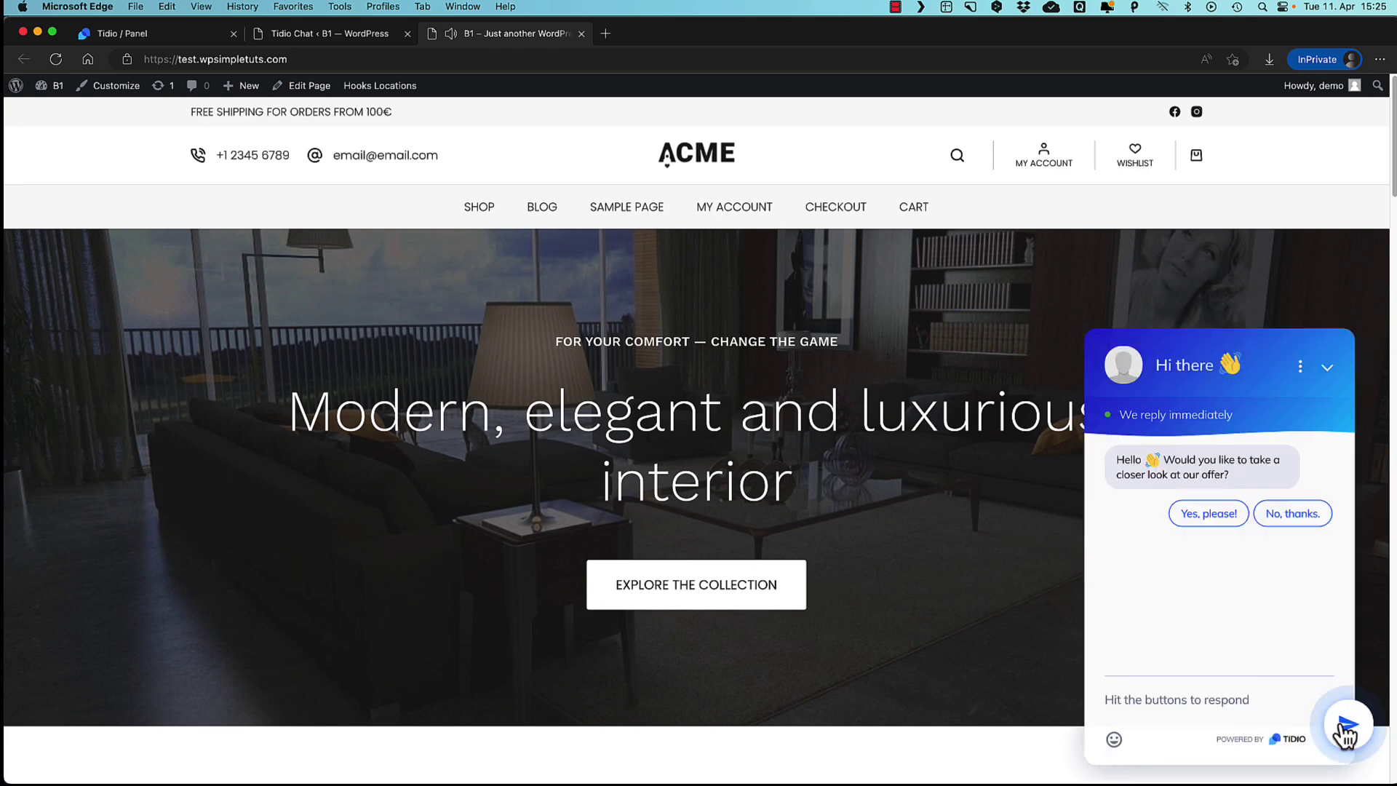
left_click(1185, 700)
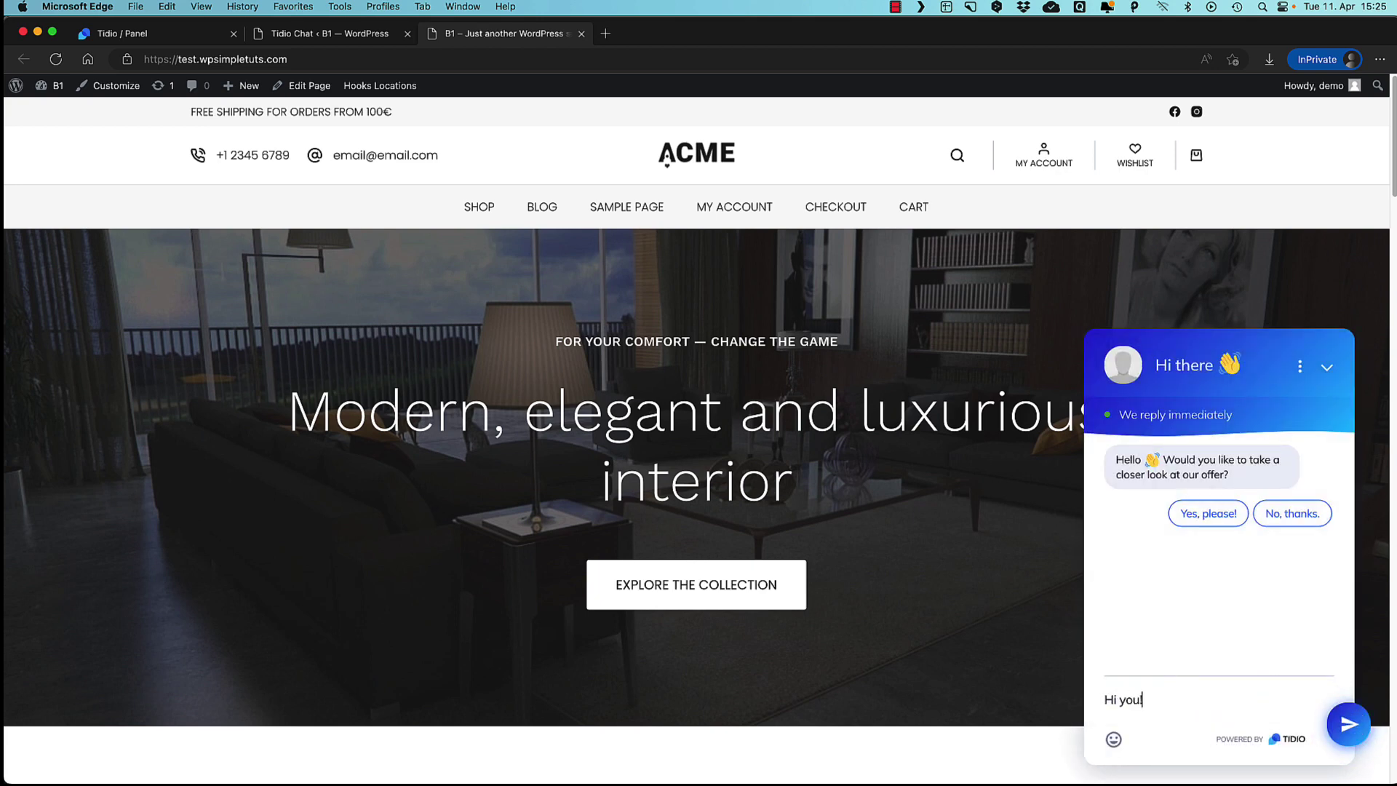
key("Return")
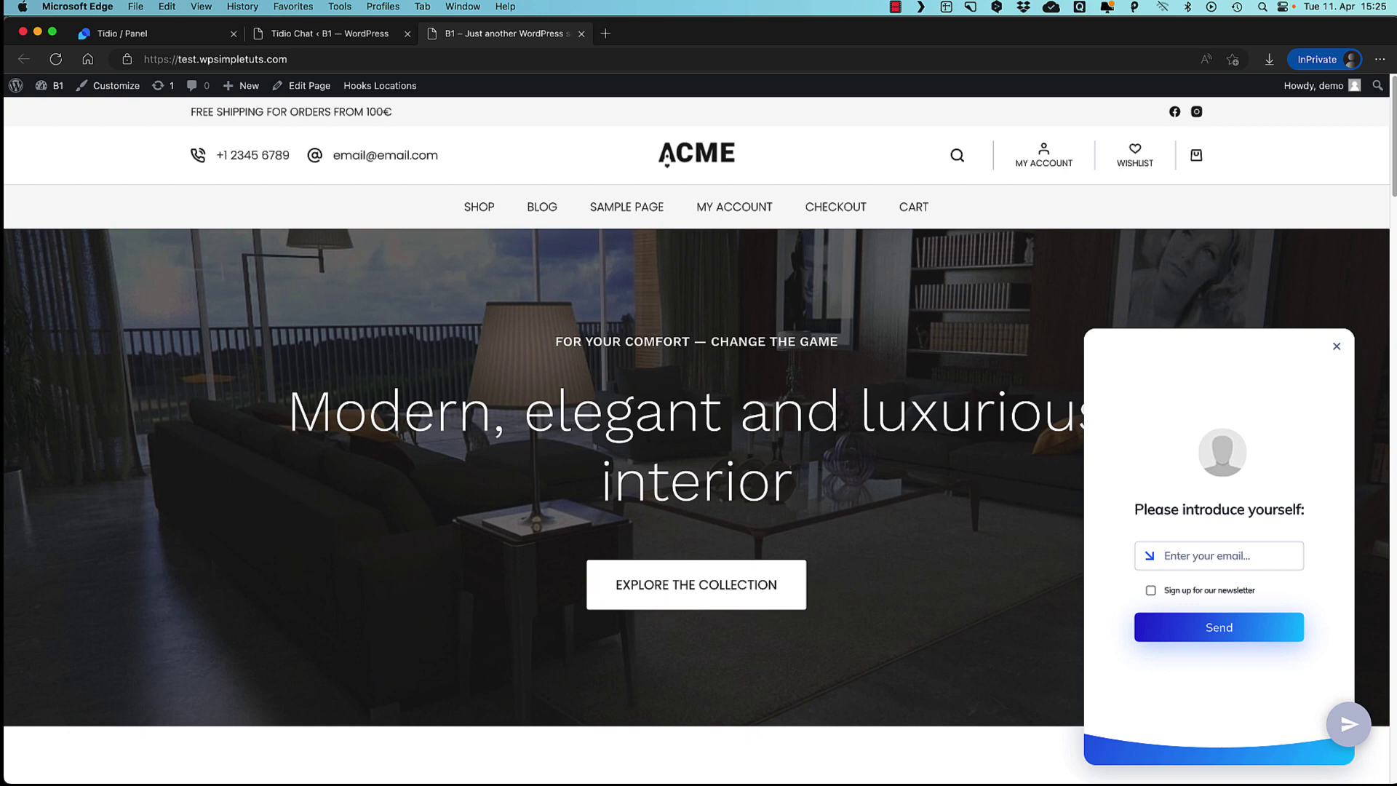
left_click(1218, 631)
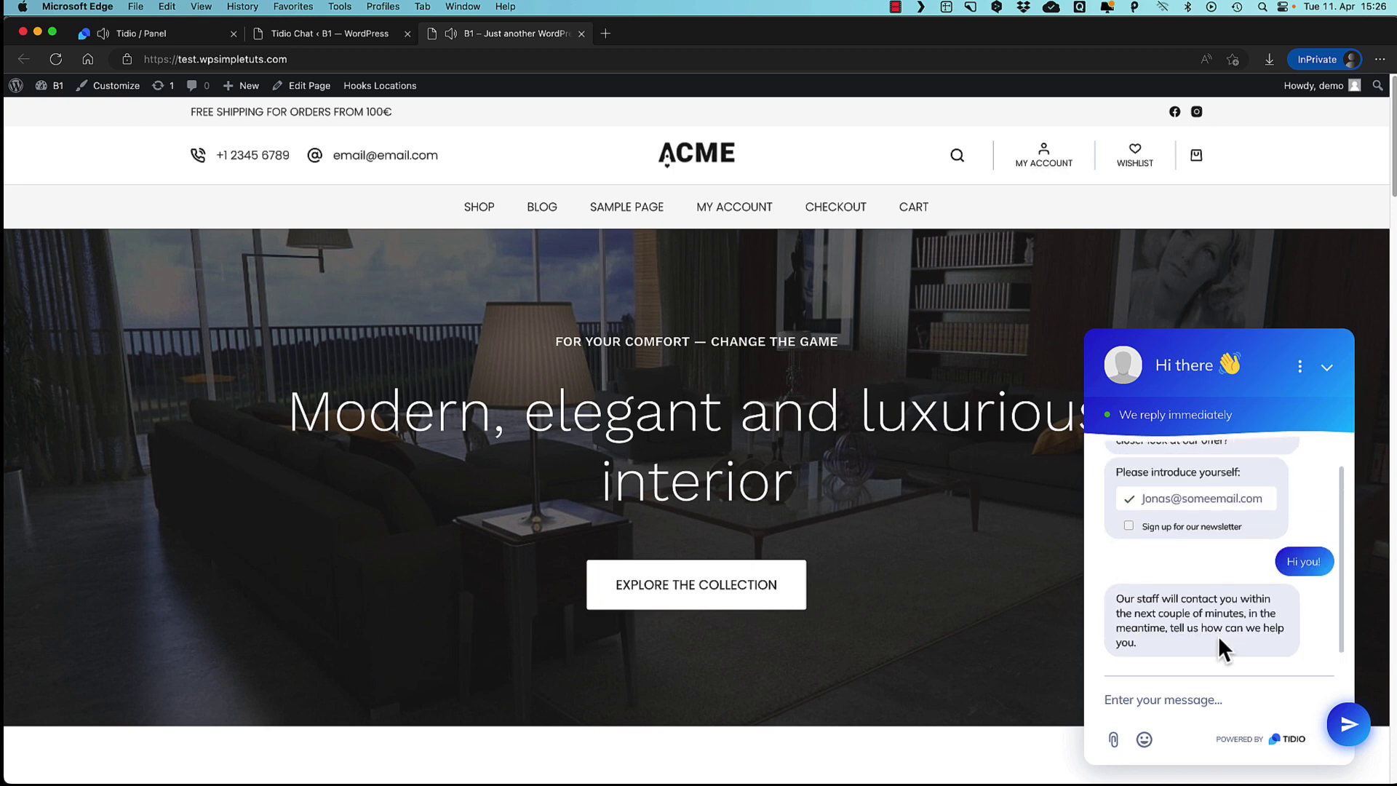
Join the test visitor's conversation from the Unassigned inbox as operator.
left_click(152, 33)
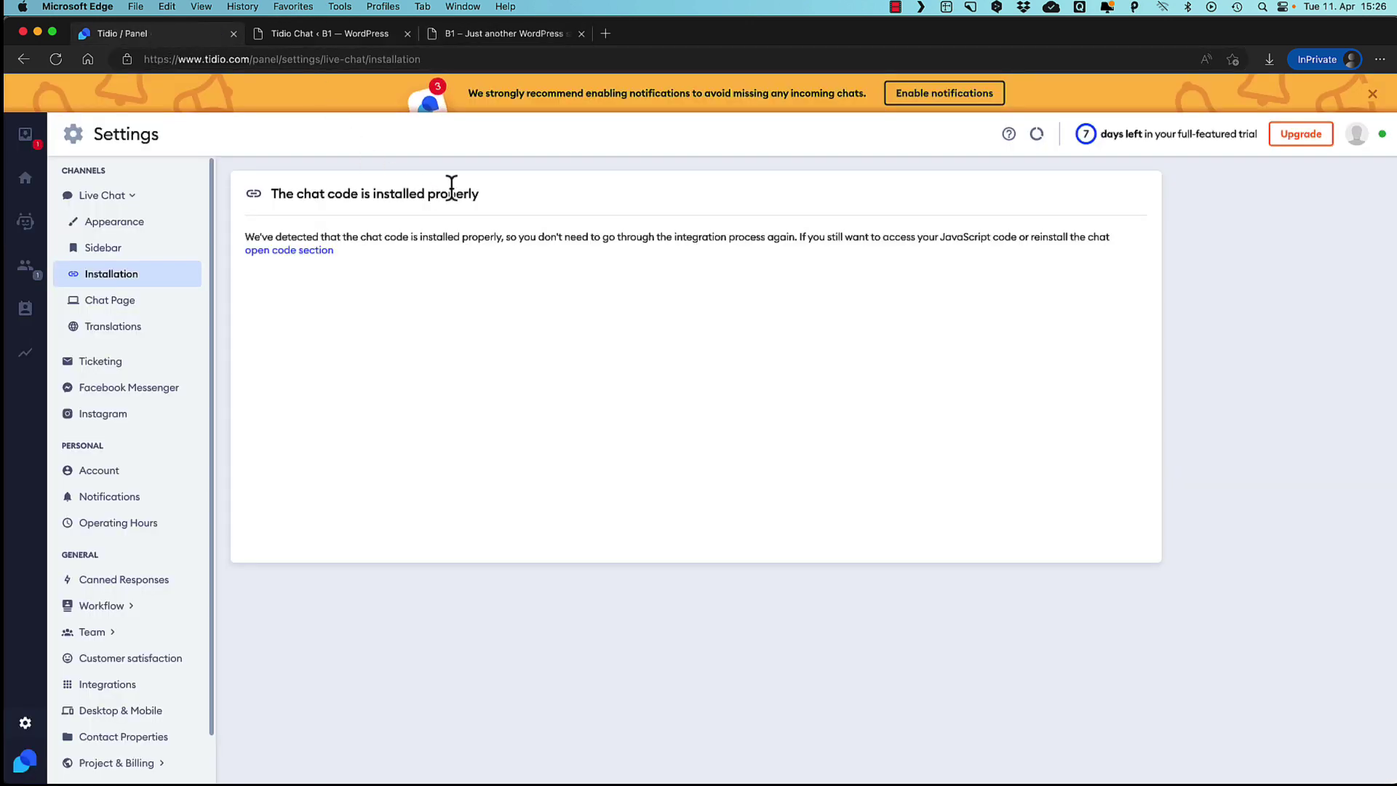
left_click(27, 138)
left_click(111, 208)
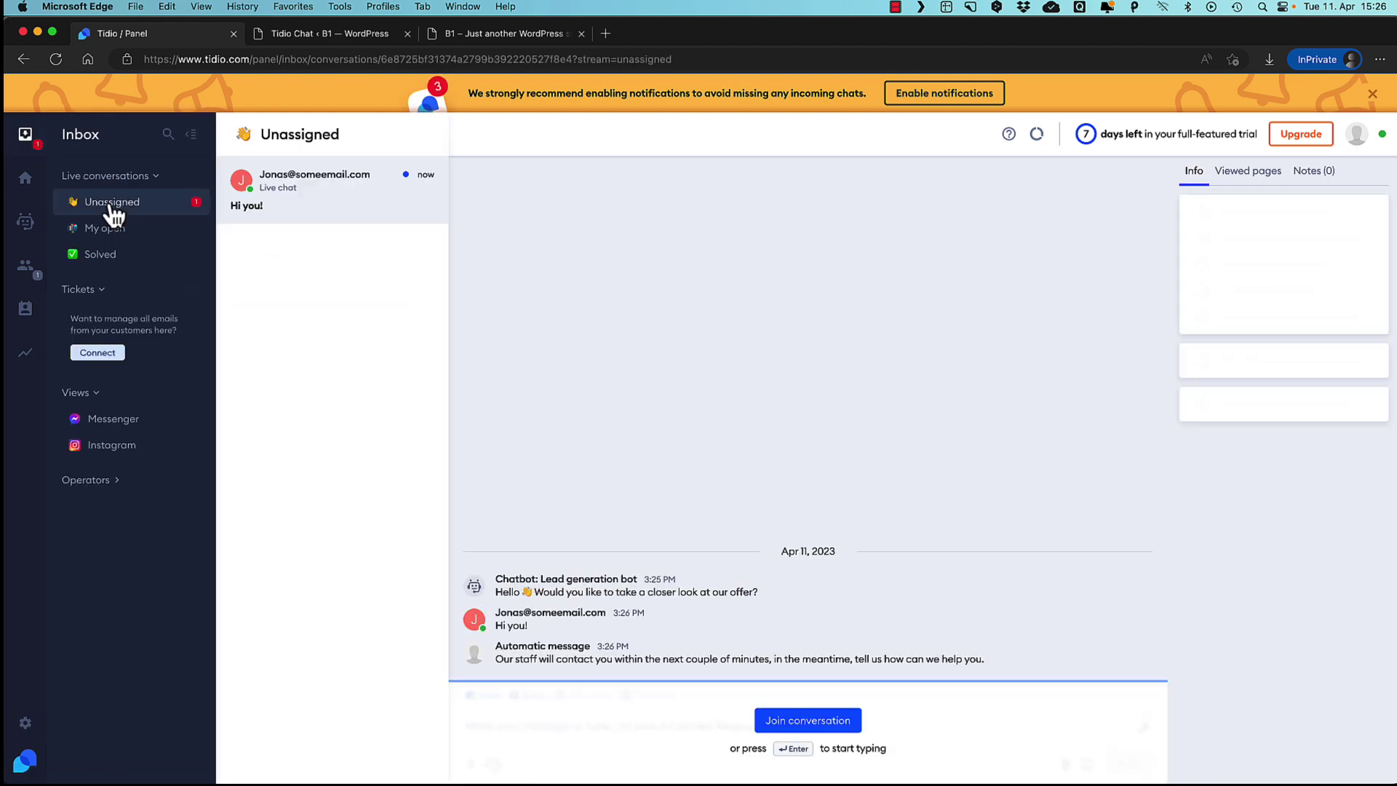
left_click(815, 722)
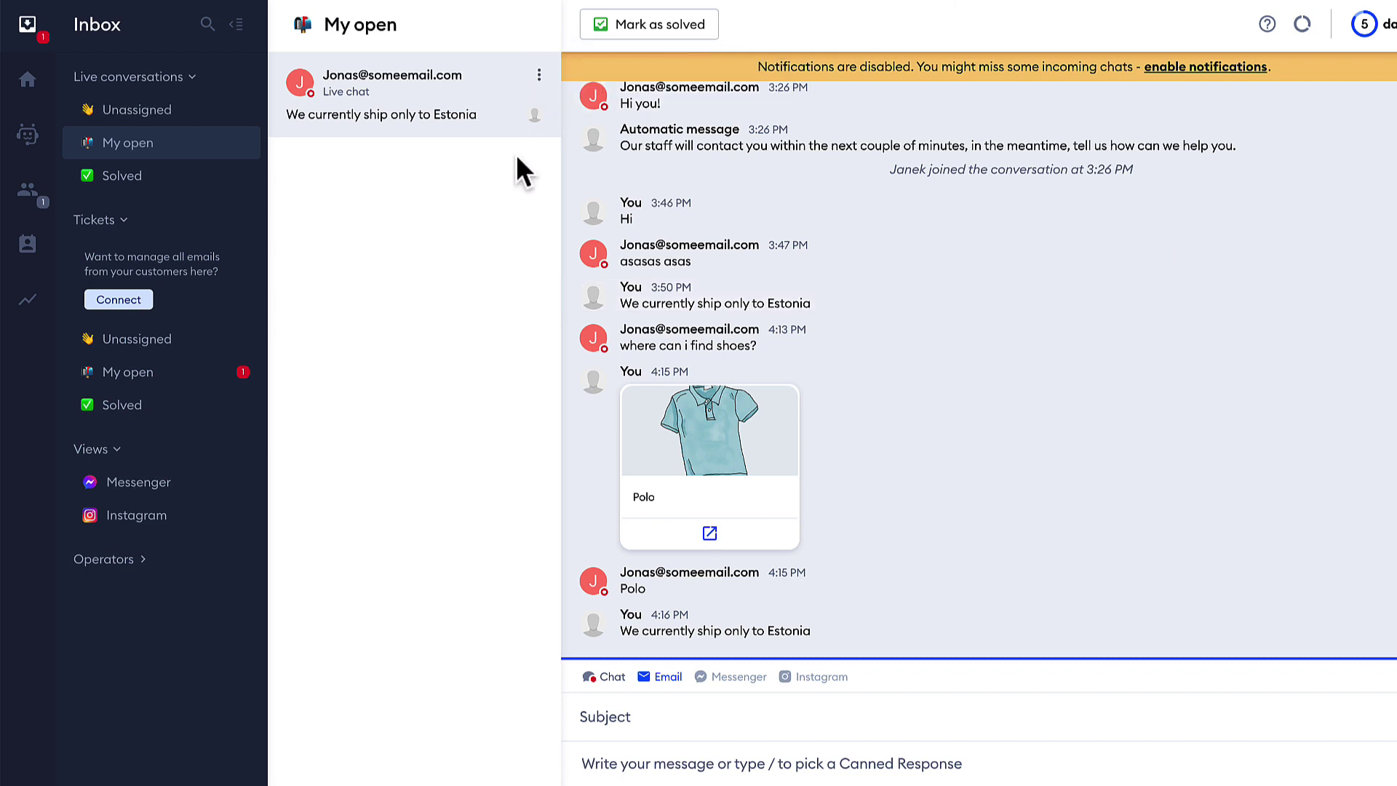
Open Chatbots and browse the Increase sales template category.
left_click(20, 136)
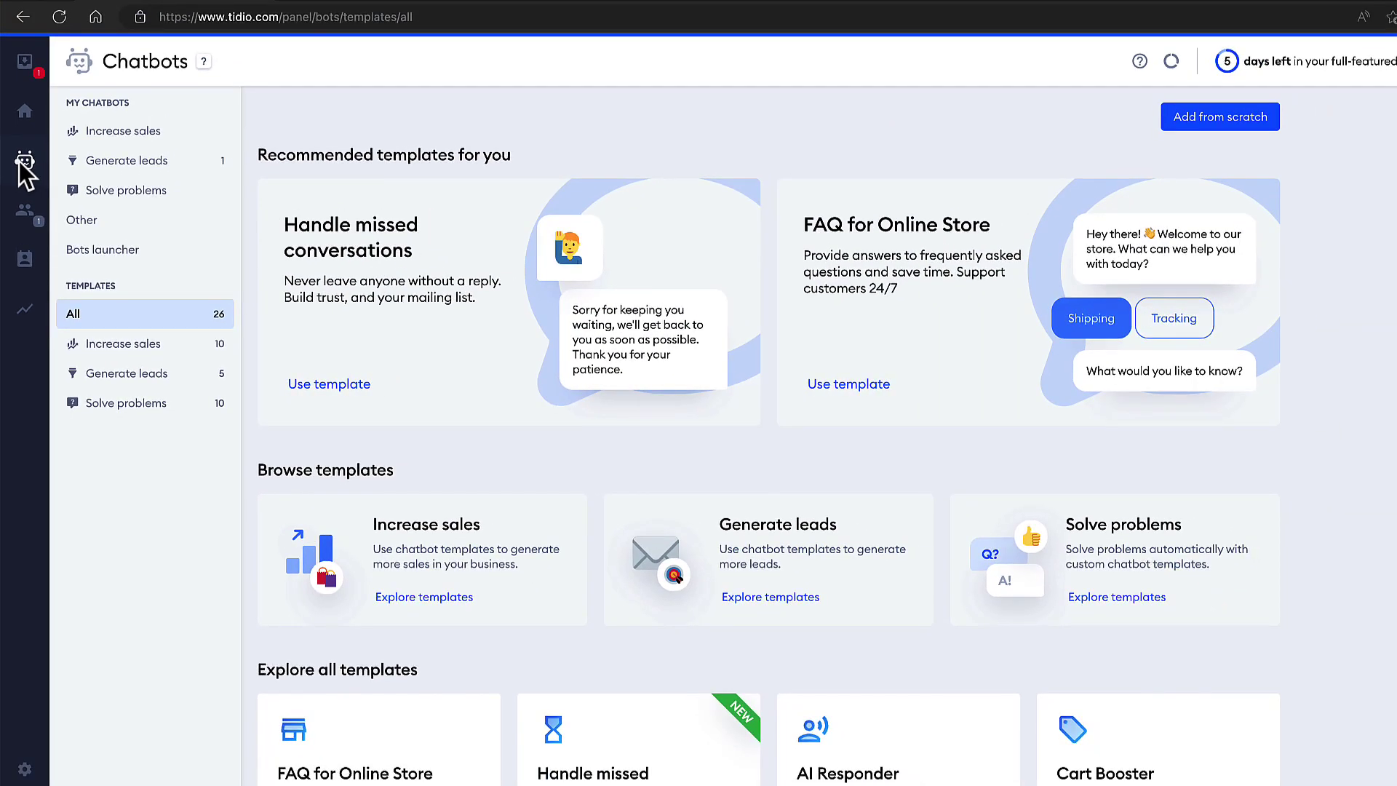
scroll(1365, 424, "down", 8)
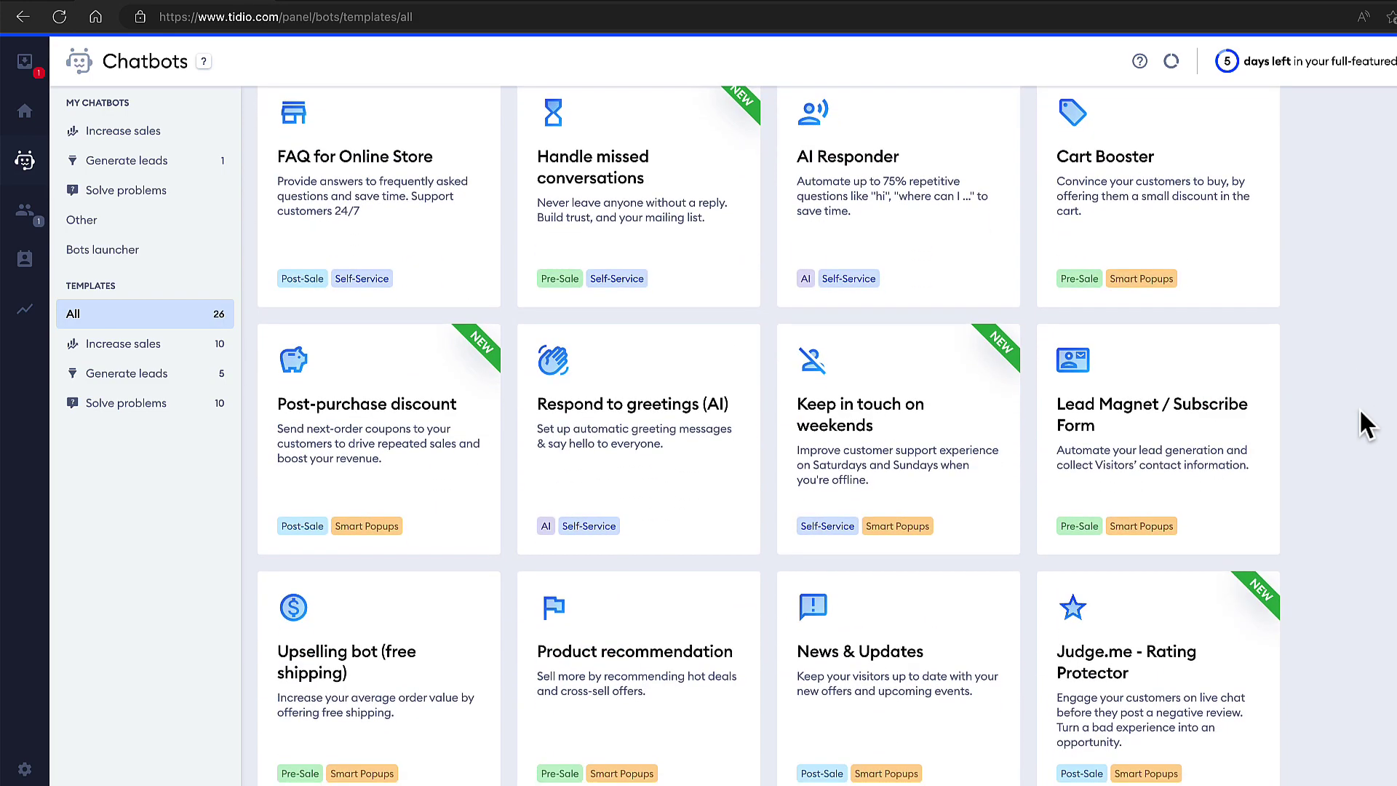
scroll(427, 525, "up", 8)
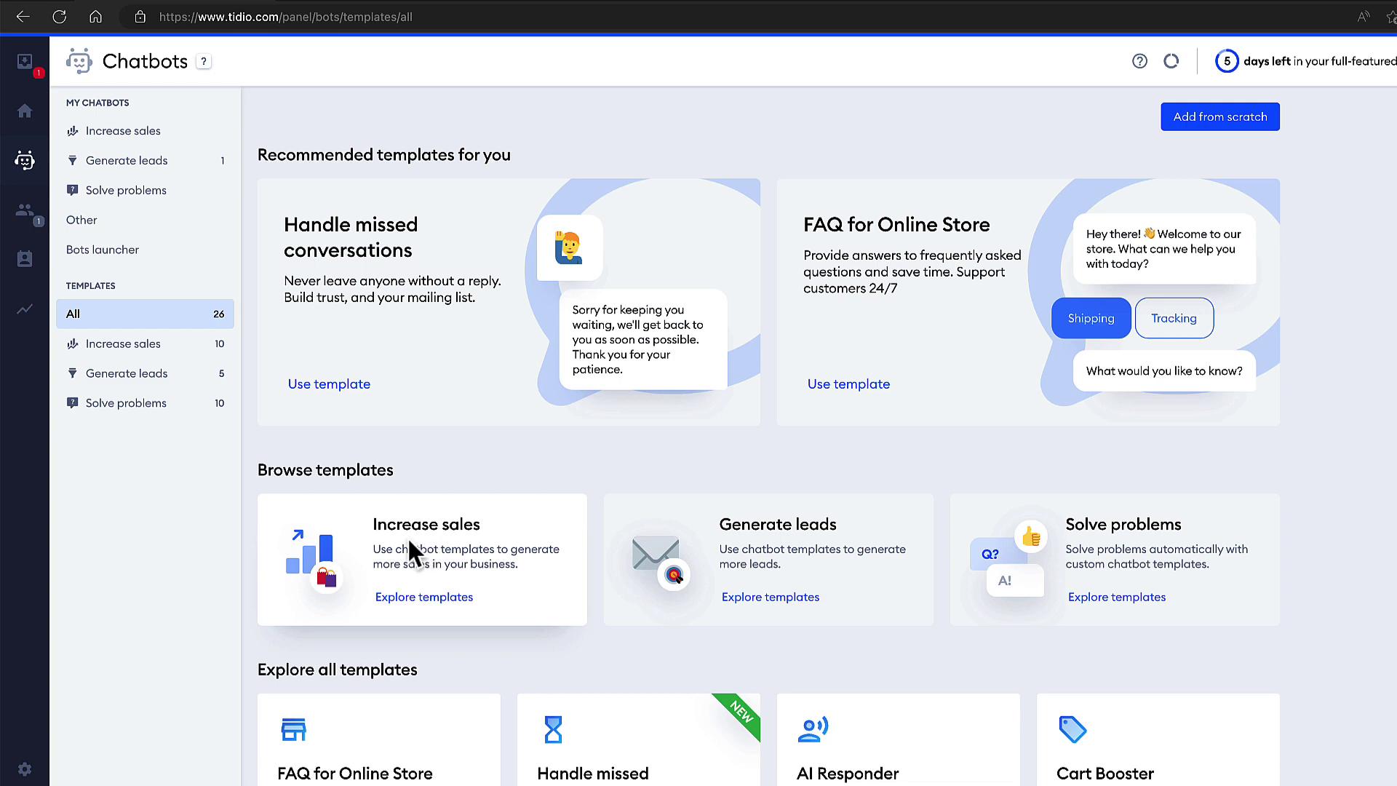
left_click(416, 531)
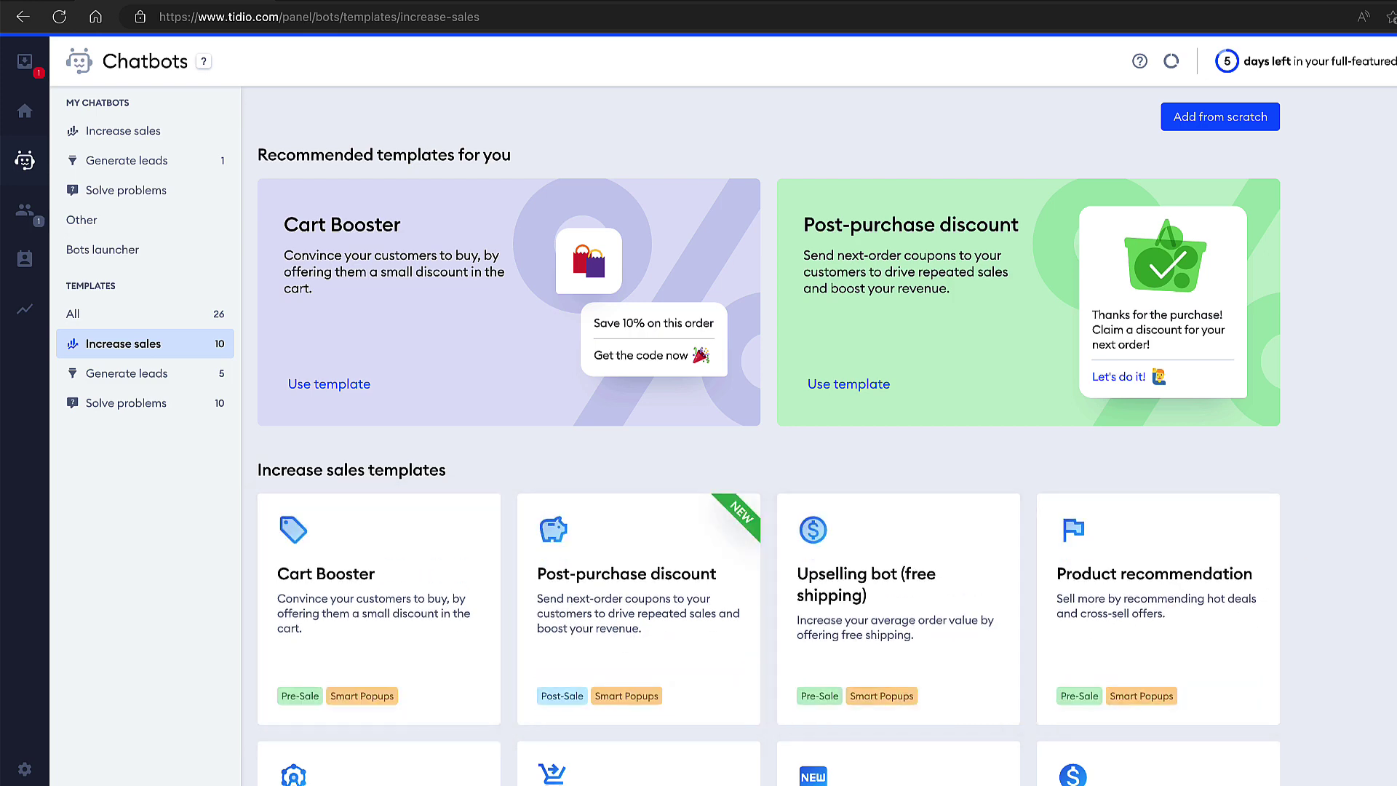
scroll(769, 435, "down", 2)
scroll(955, 533, "up", 2)
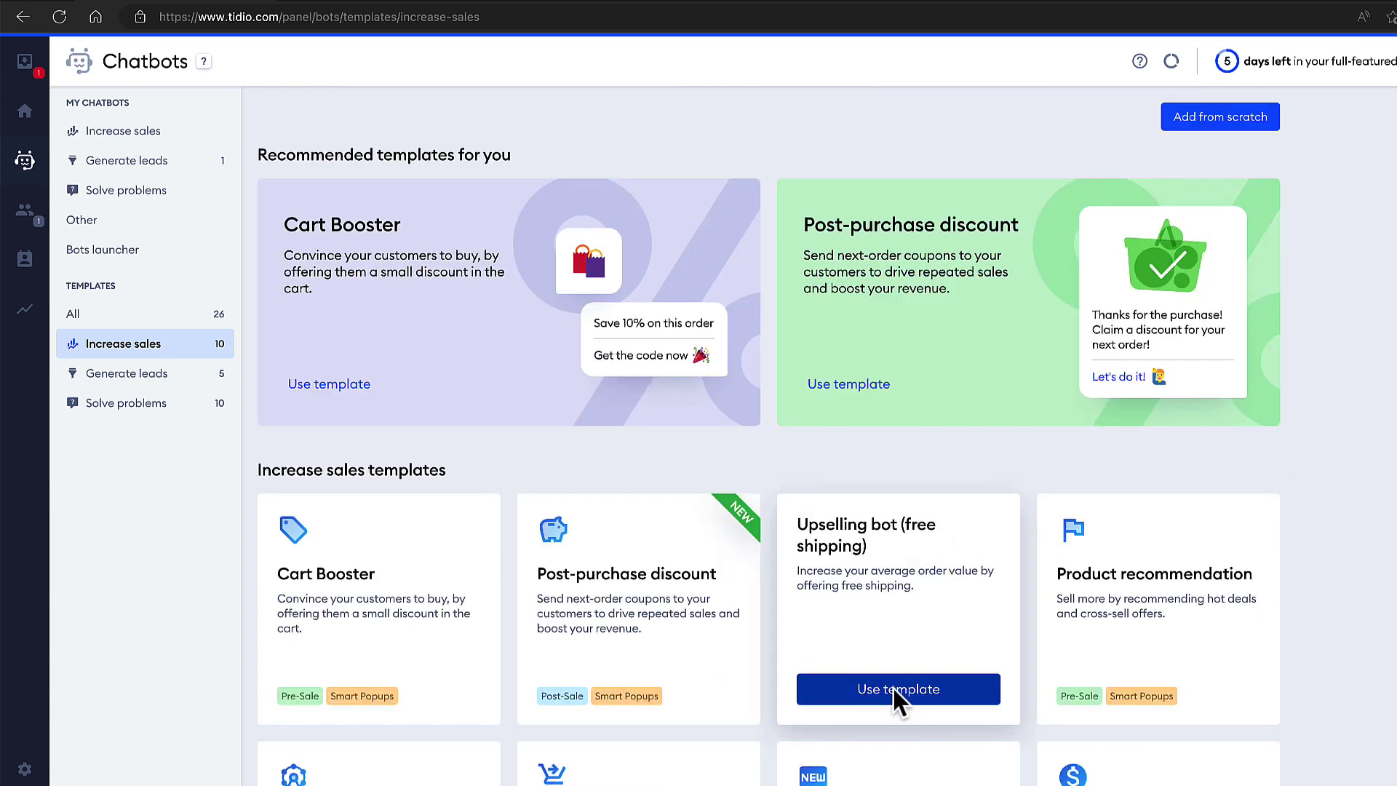
Test the Upselling bot (free shipping) template, answering No then Sure! to the free-gift question.
left_click(893, 688)
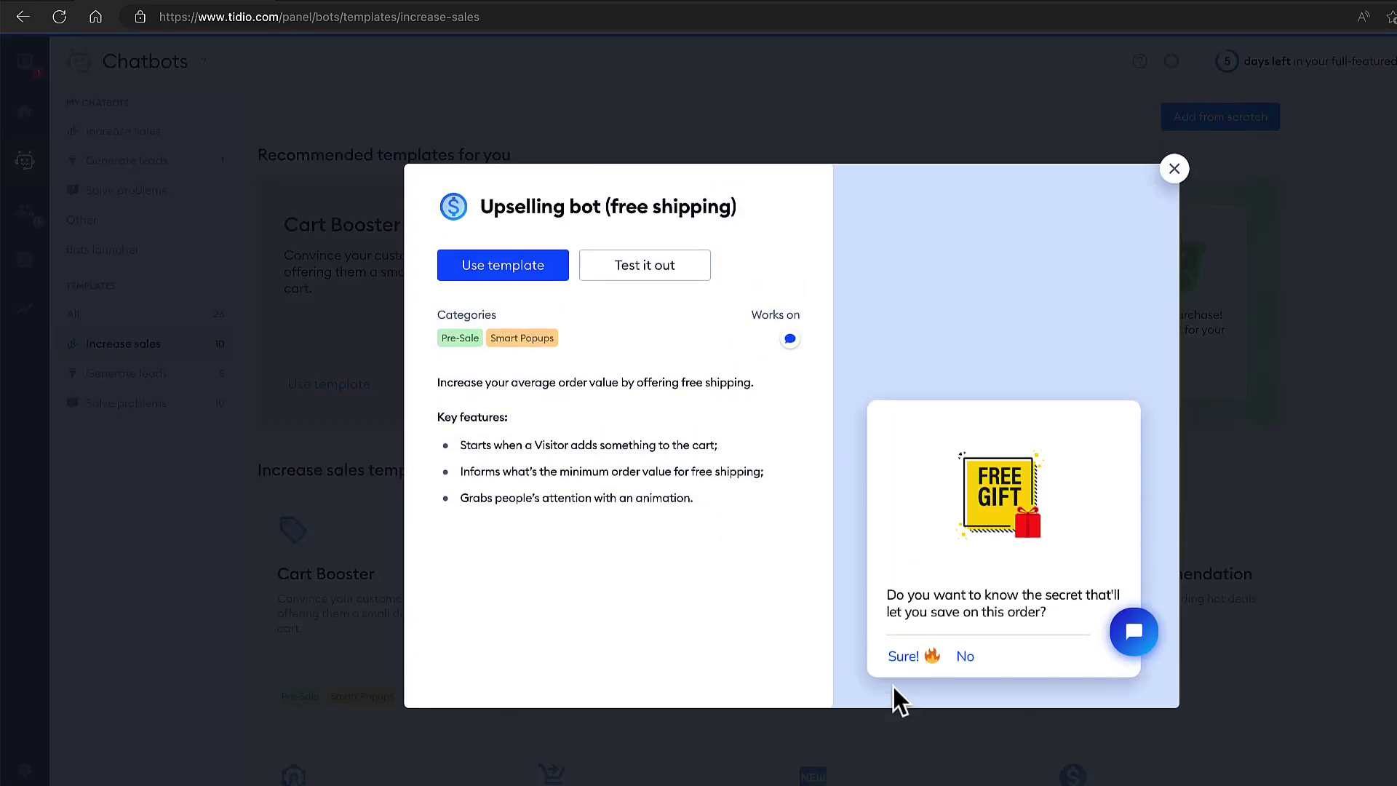
left_click(643, 269)
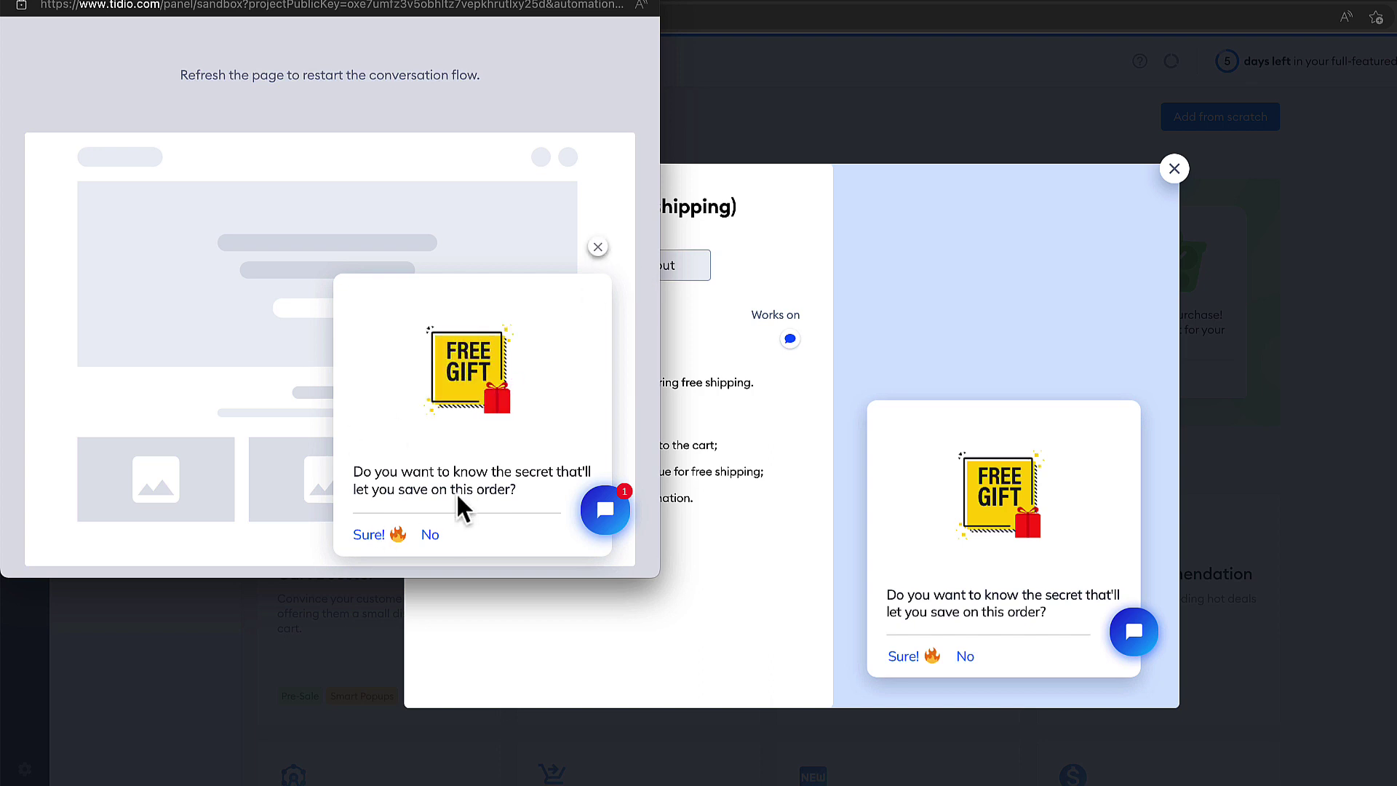
left_click(432, 535)
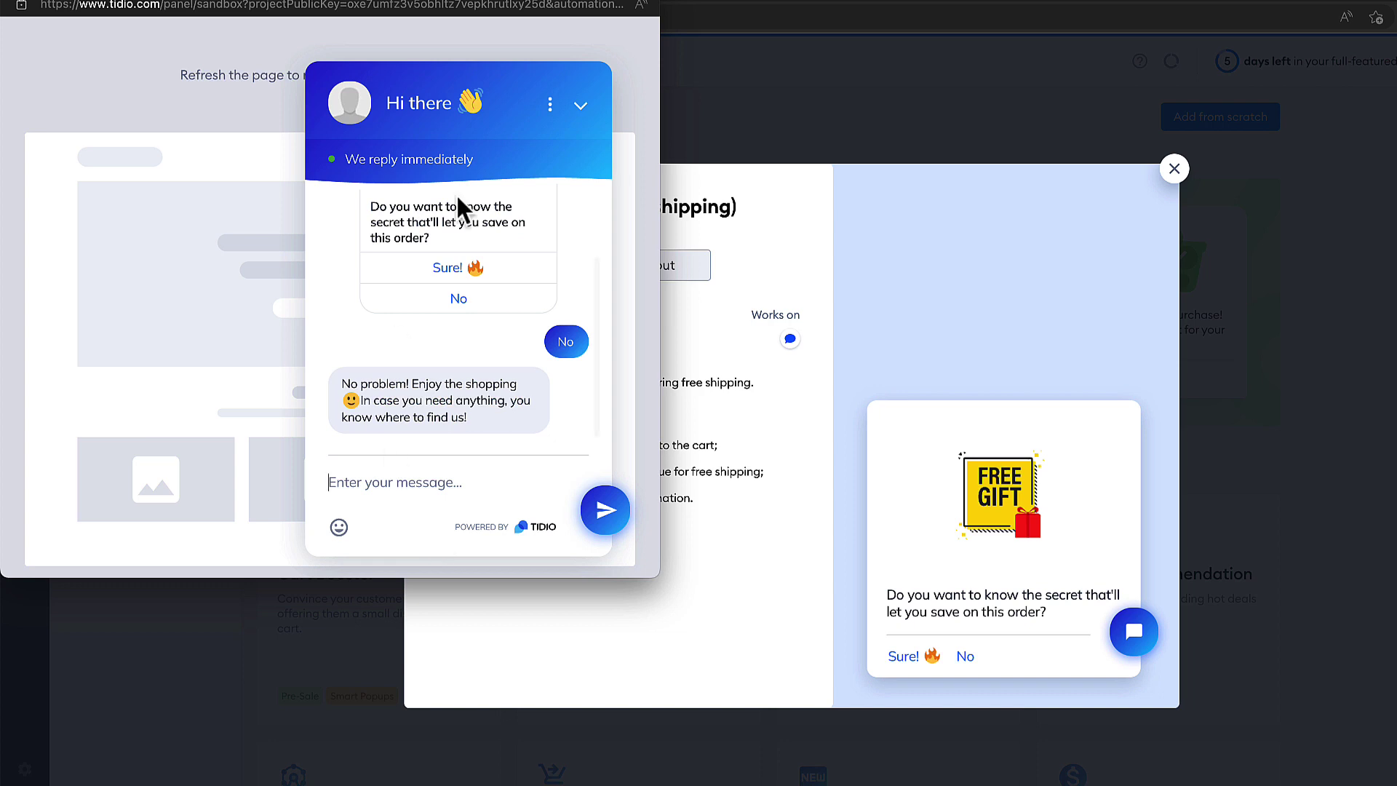
left_click(595, 107)
left_click(366, 534)
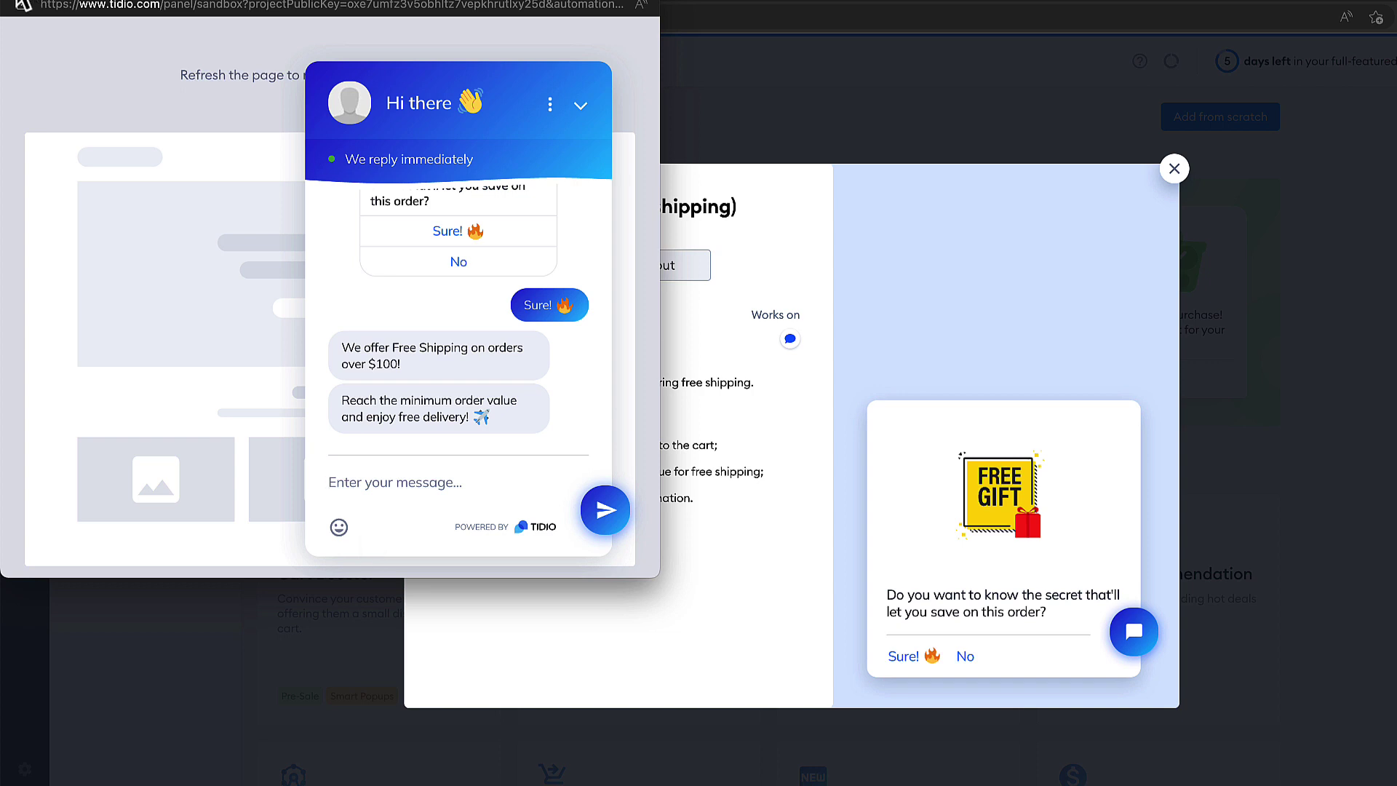
key("ctrl+w")
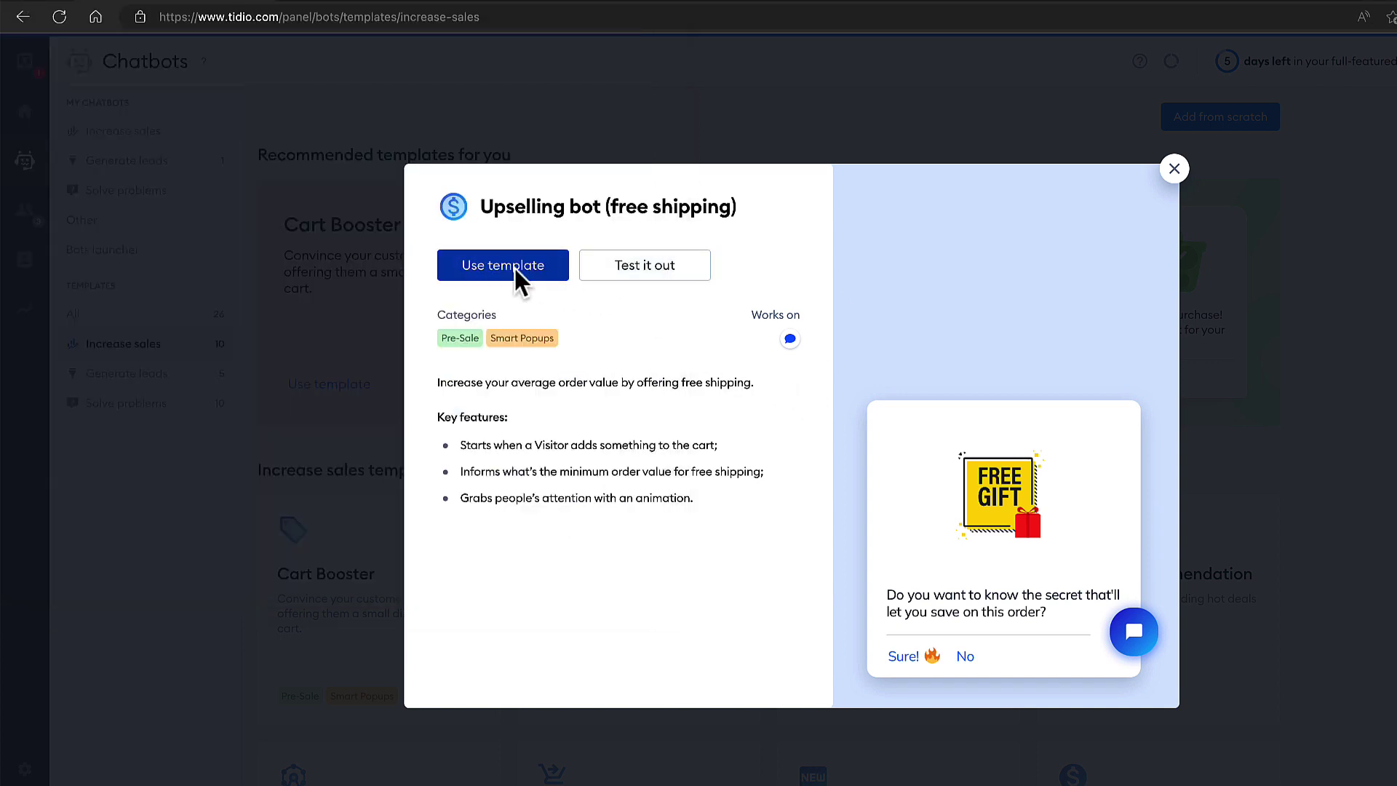
Create a bot from the Upselling bot (free shipping) template and show the available triggers.
left_click(514, 265)
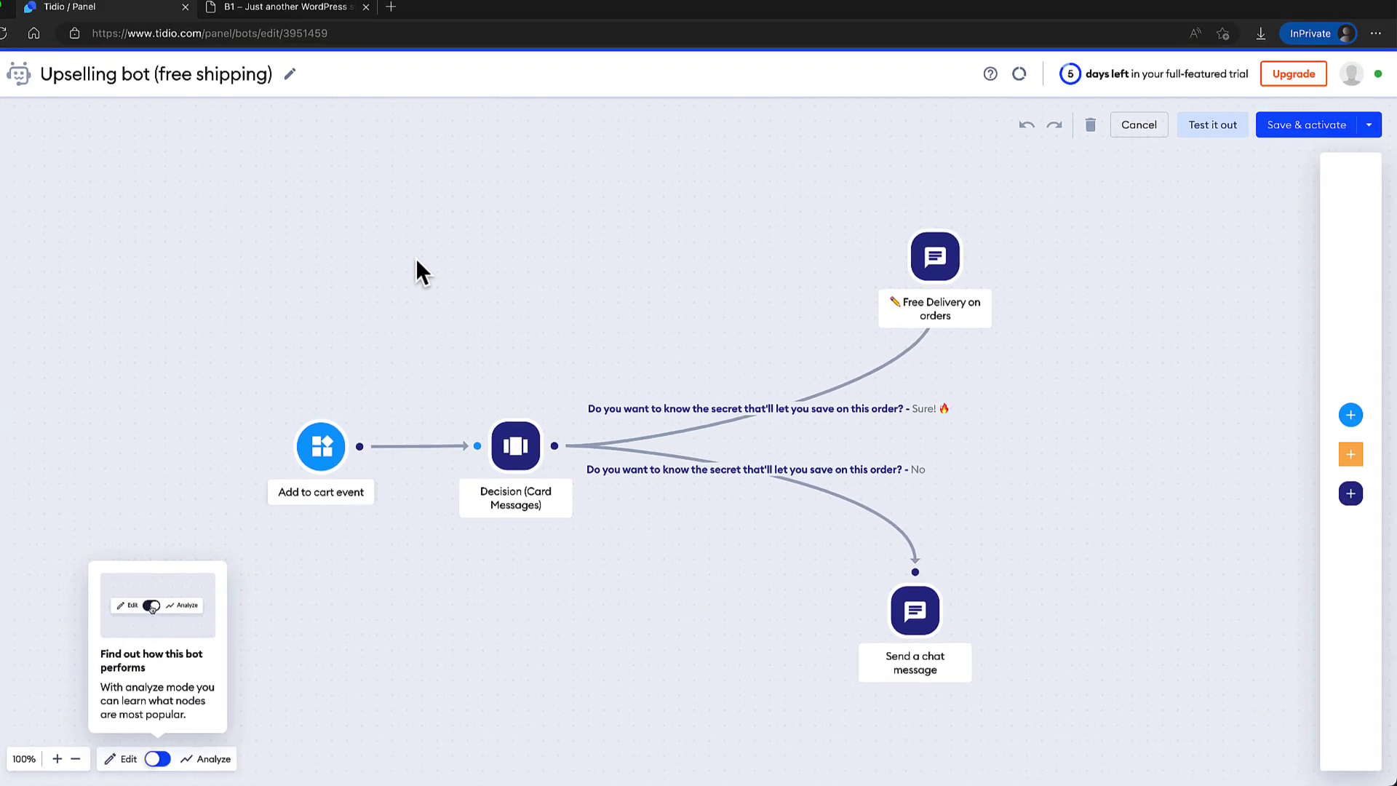
mouse_move(315, 447)
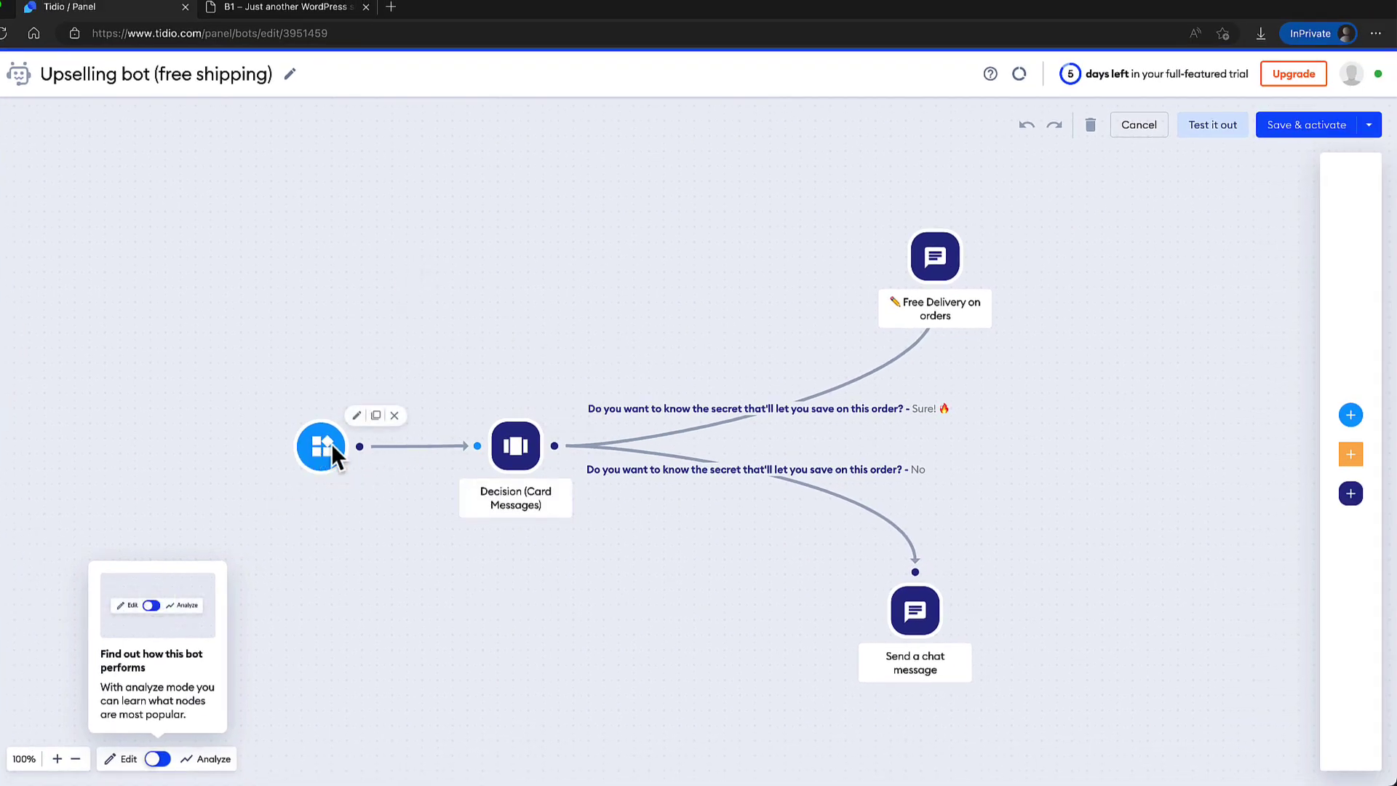
mouse_move(517, 452)
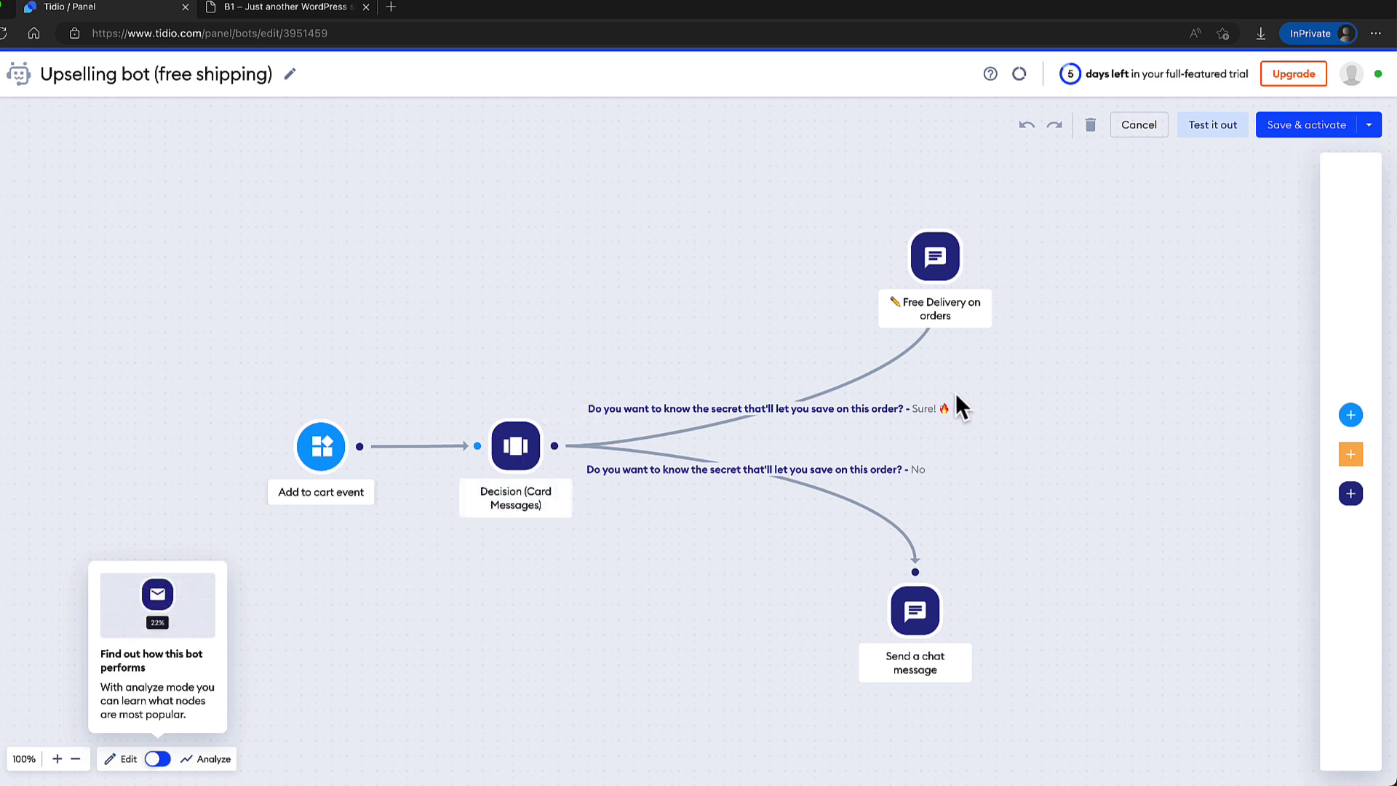
mouse_move(1360, 396)
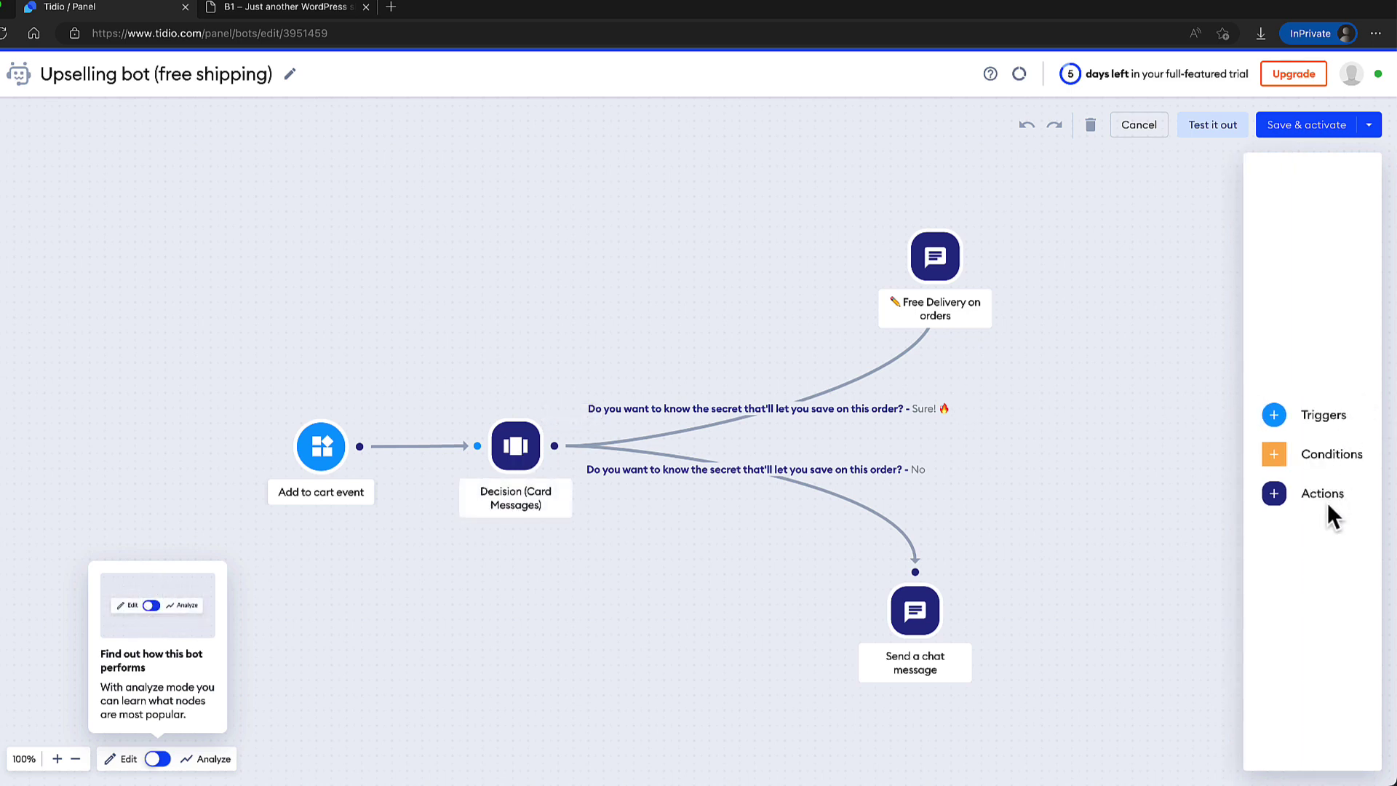
left_click(1302, 412)
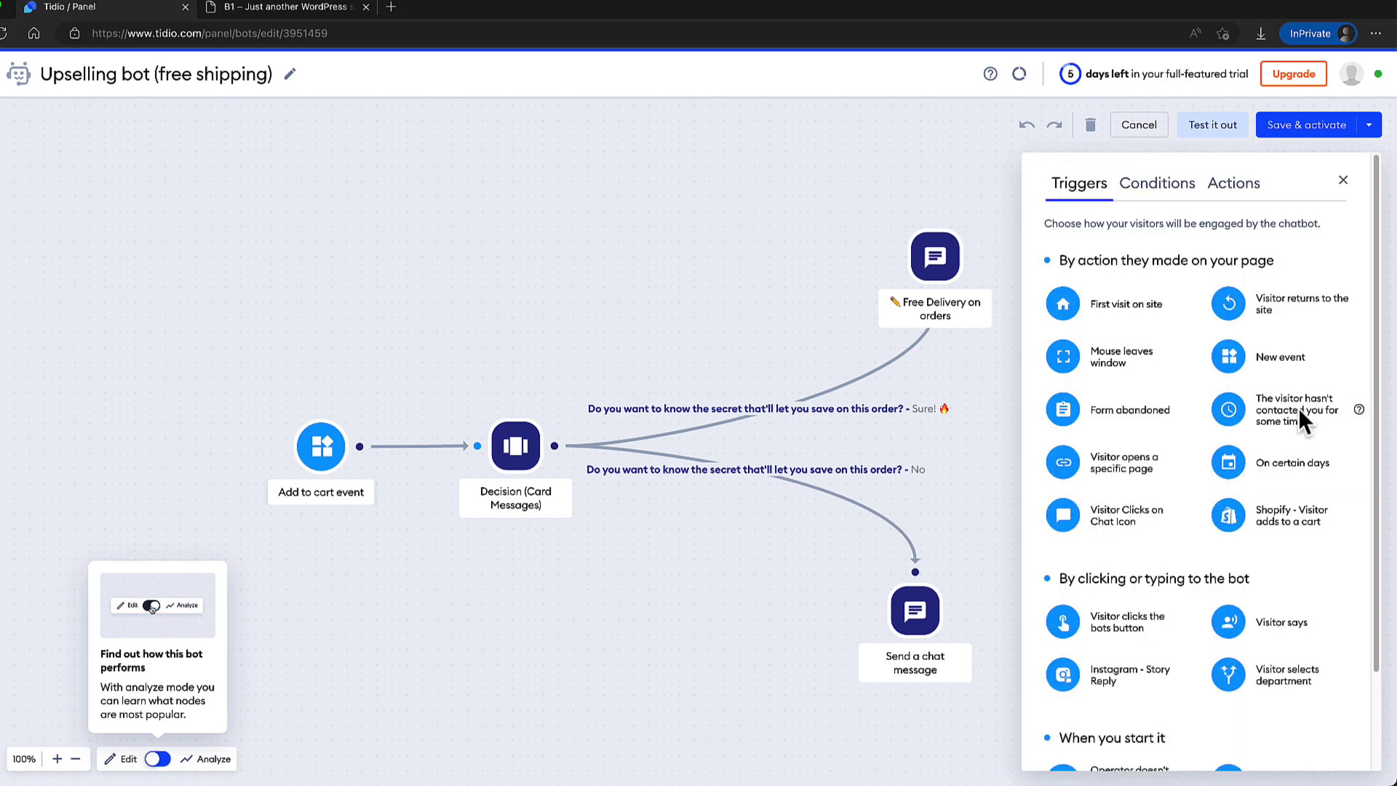
scroll(1290, 470, "down", 2)
scroll(1273, 503, "up", 2)
Swap the Add to cart event trigger for a 'Visitor opens a specific page' trigger.
left_click(328, 457)
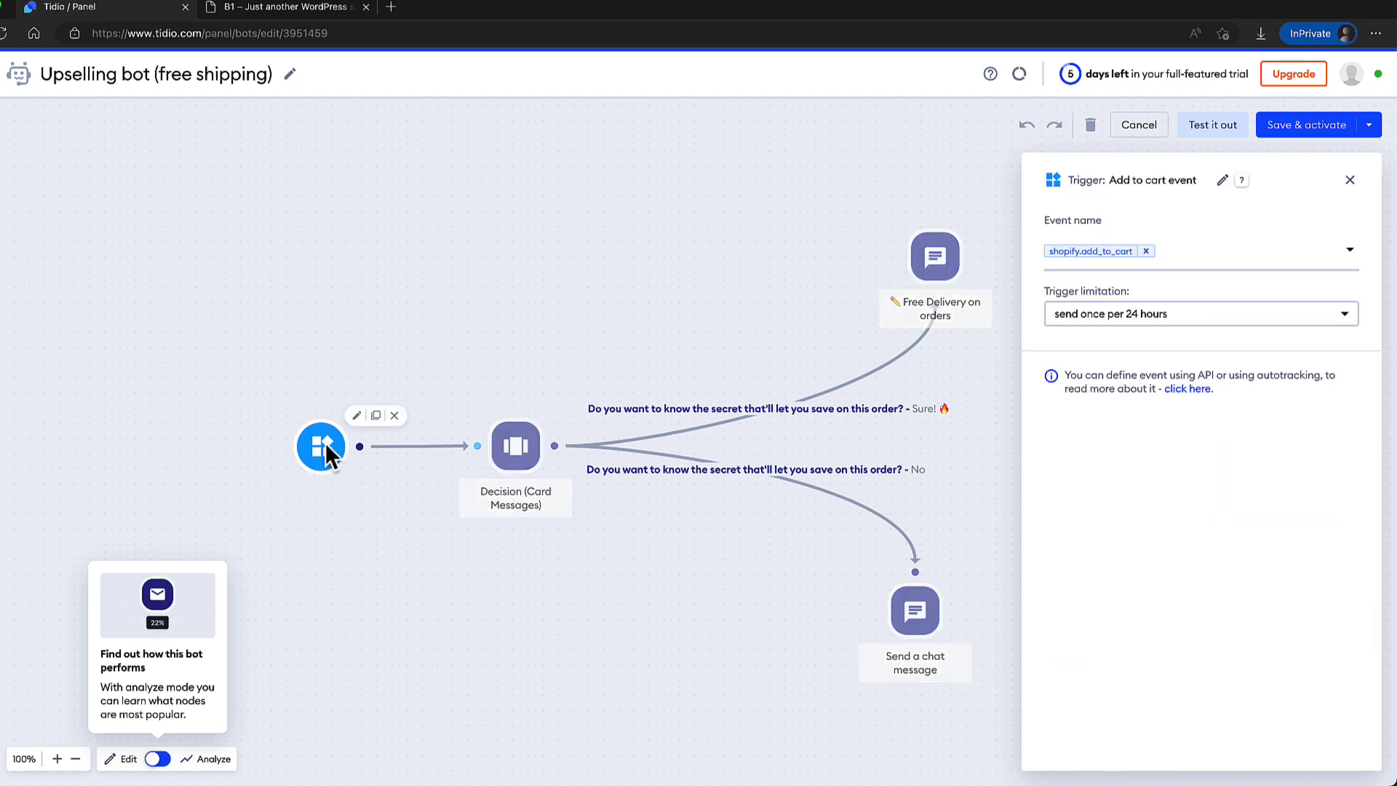
left_click(394, 414)
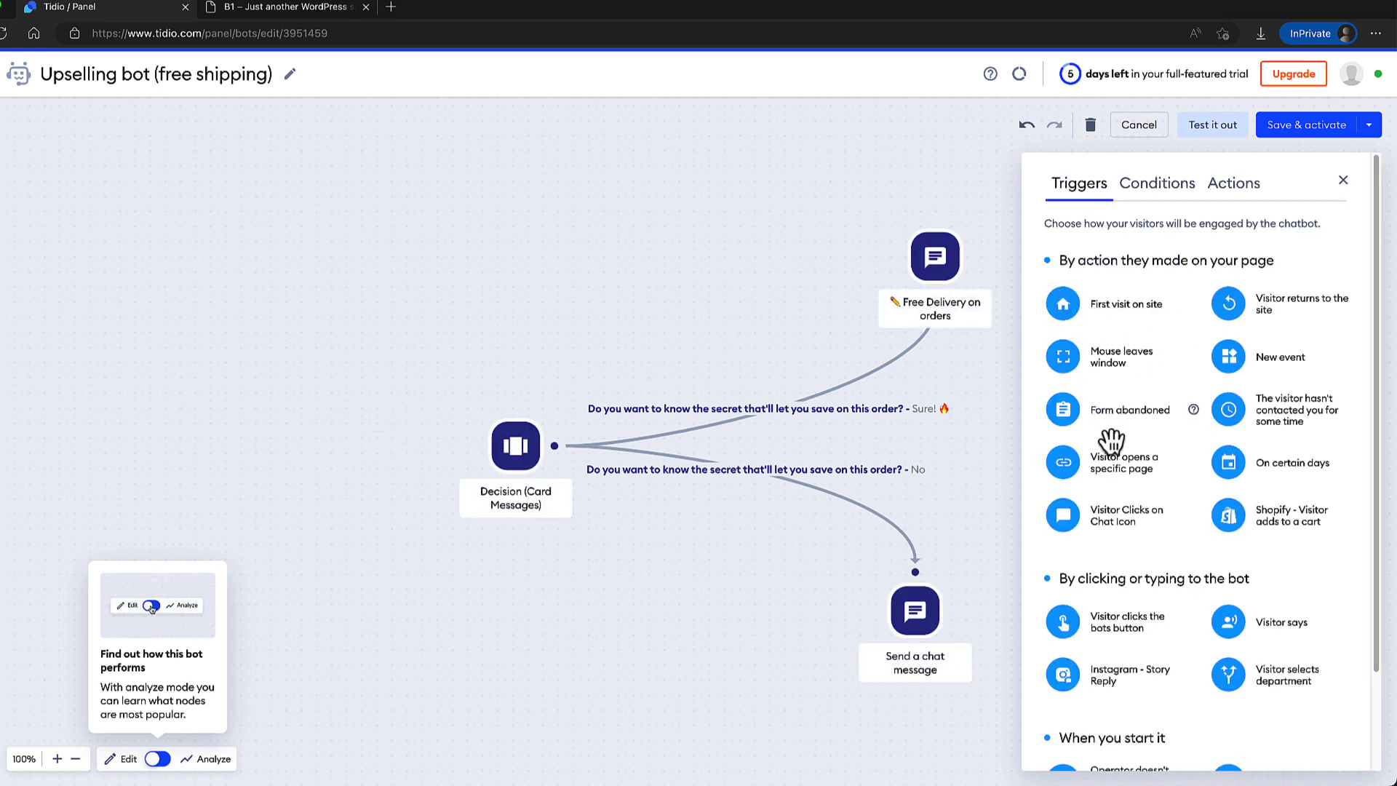
left_click_drag(1067, 462, 345, 440)
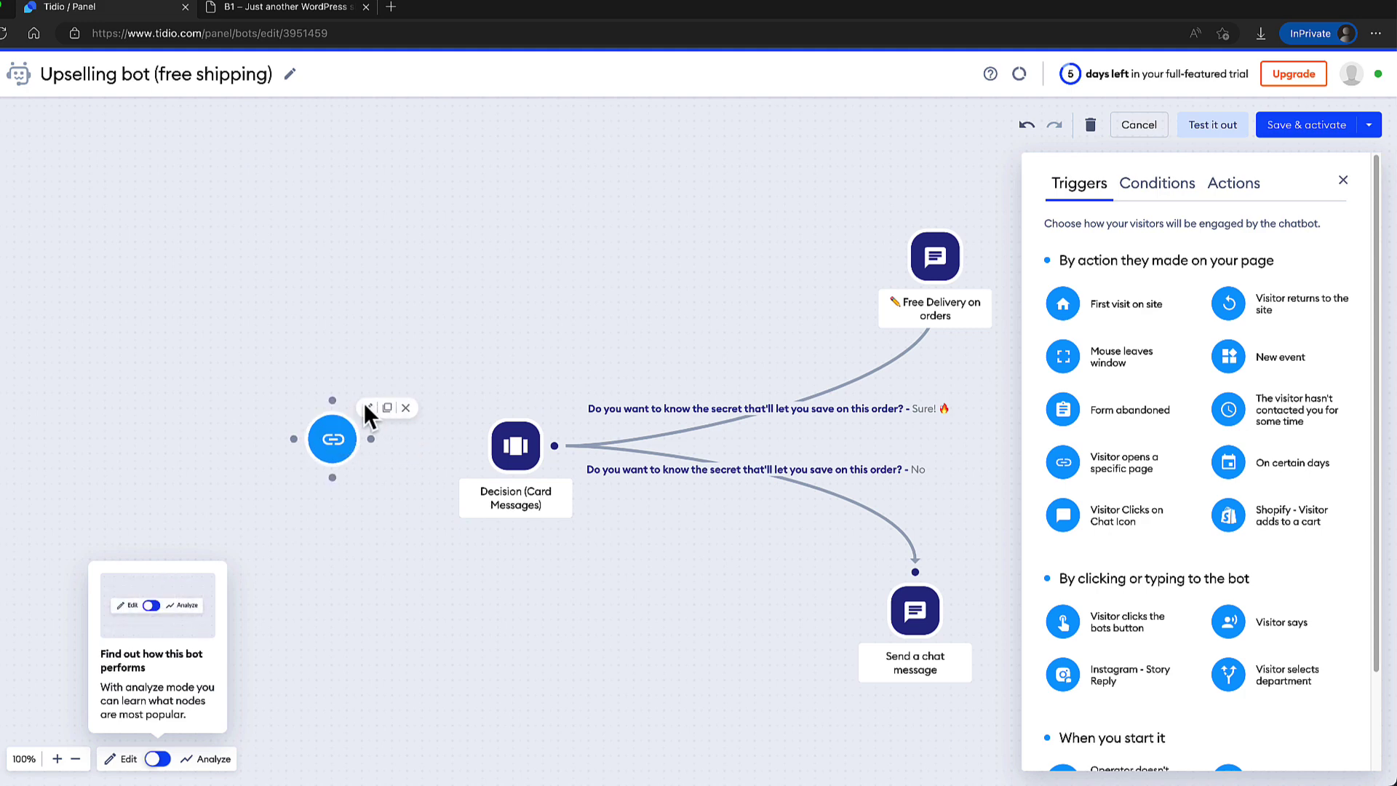
left_click(367, 407)
left_click(291, 8)
left_click(336, 33)
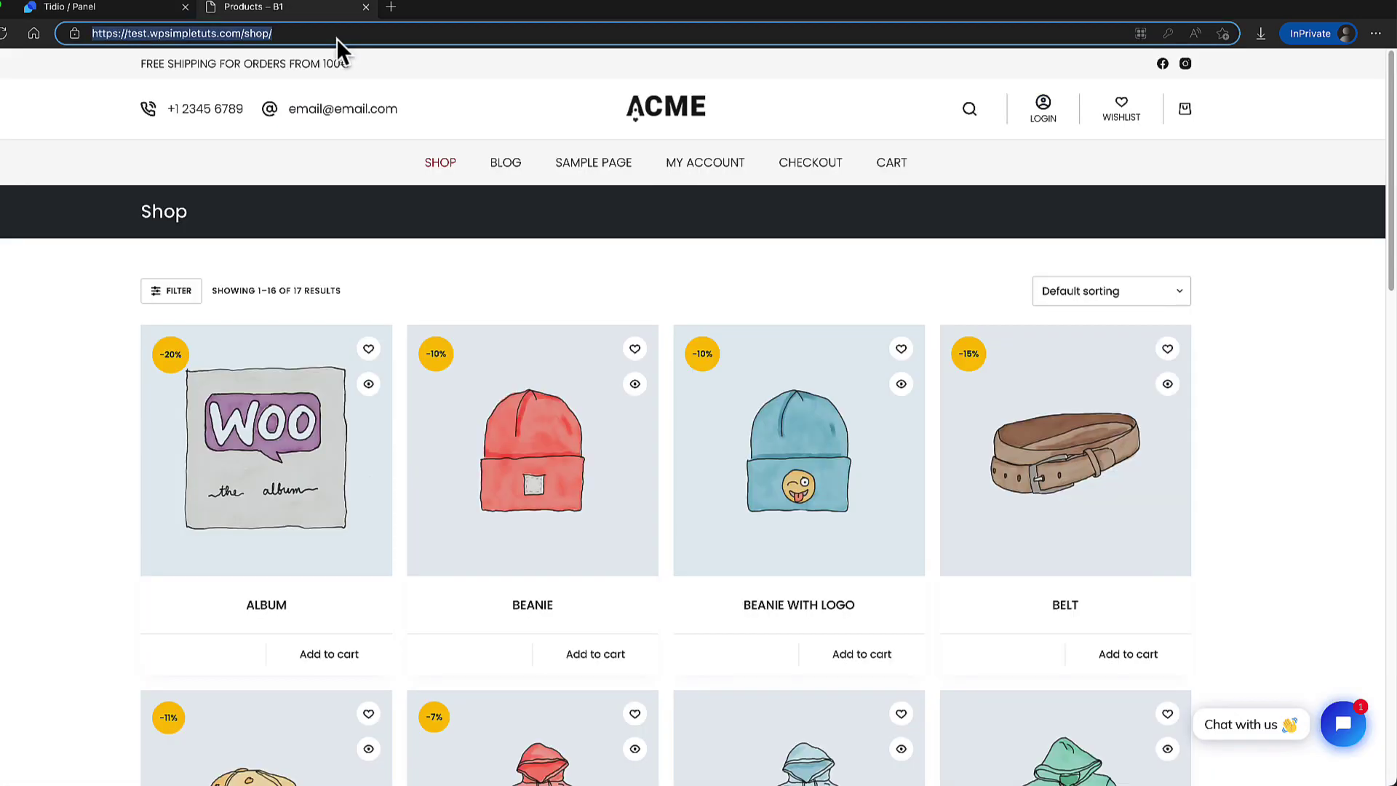
key("ctrl+c")
key("ctrl+shift+Tab")
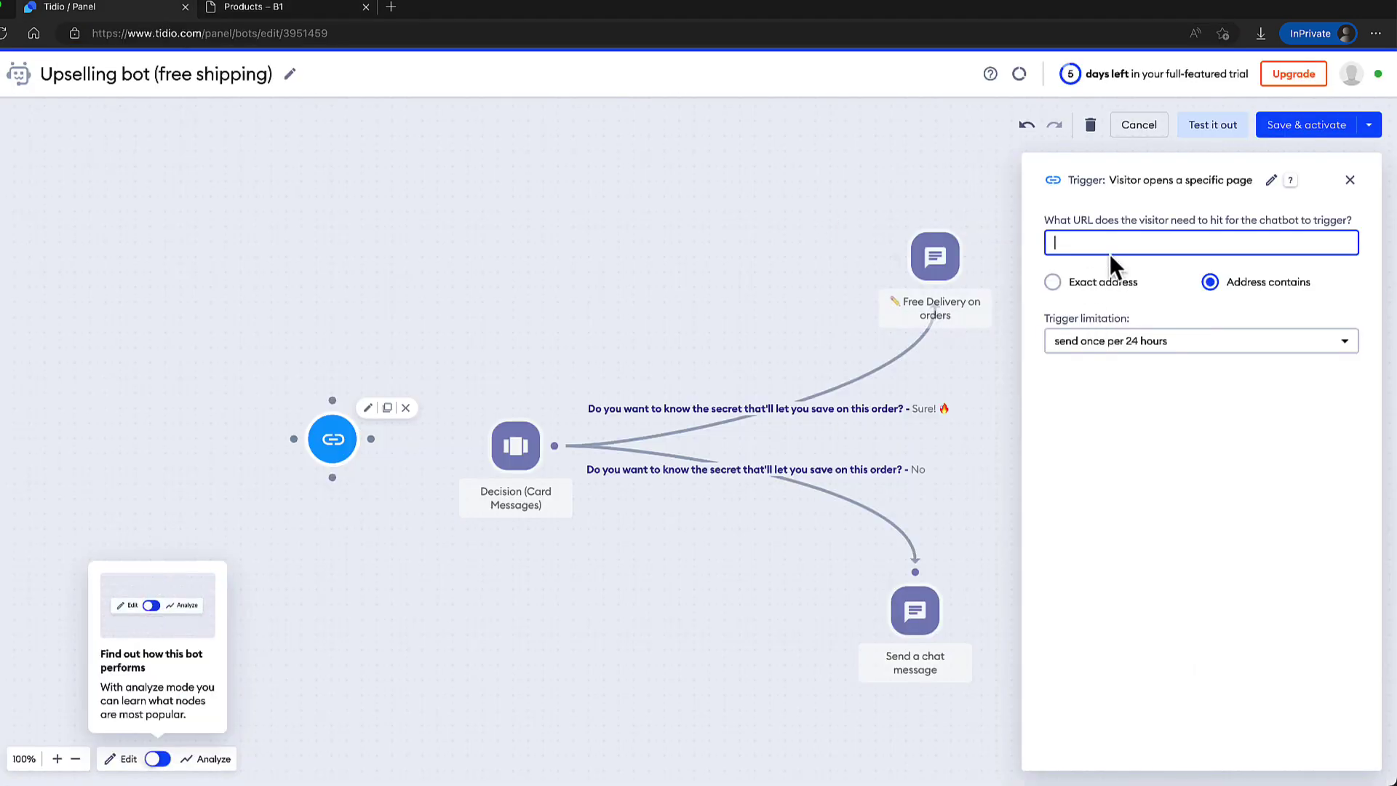
key("ctrl+v")
left_click(1068, 282)
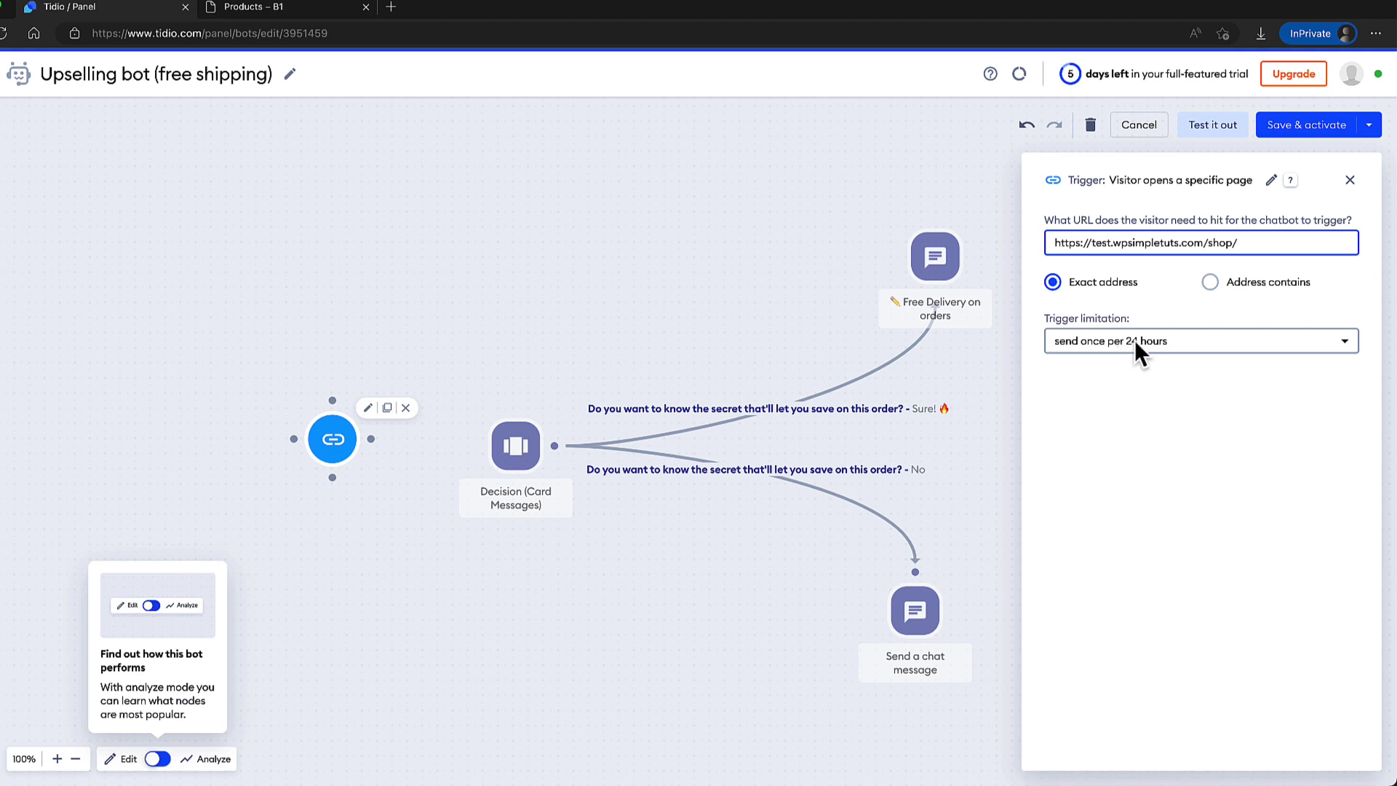
left_click(1173, 341)
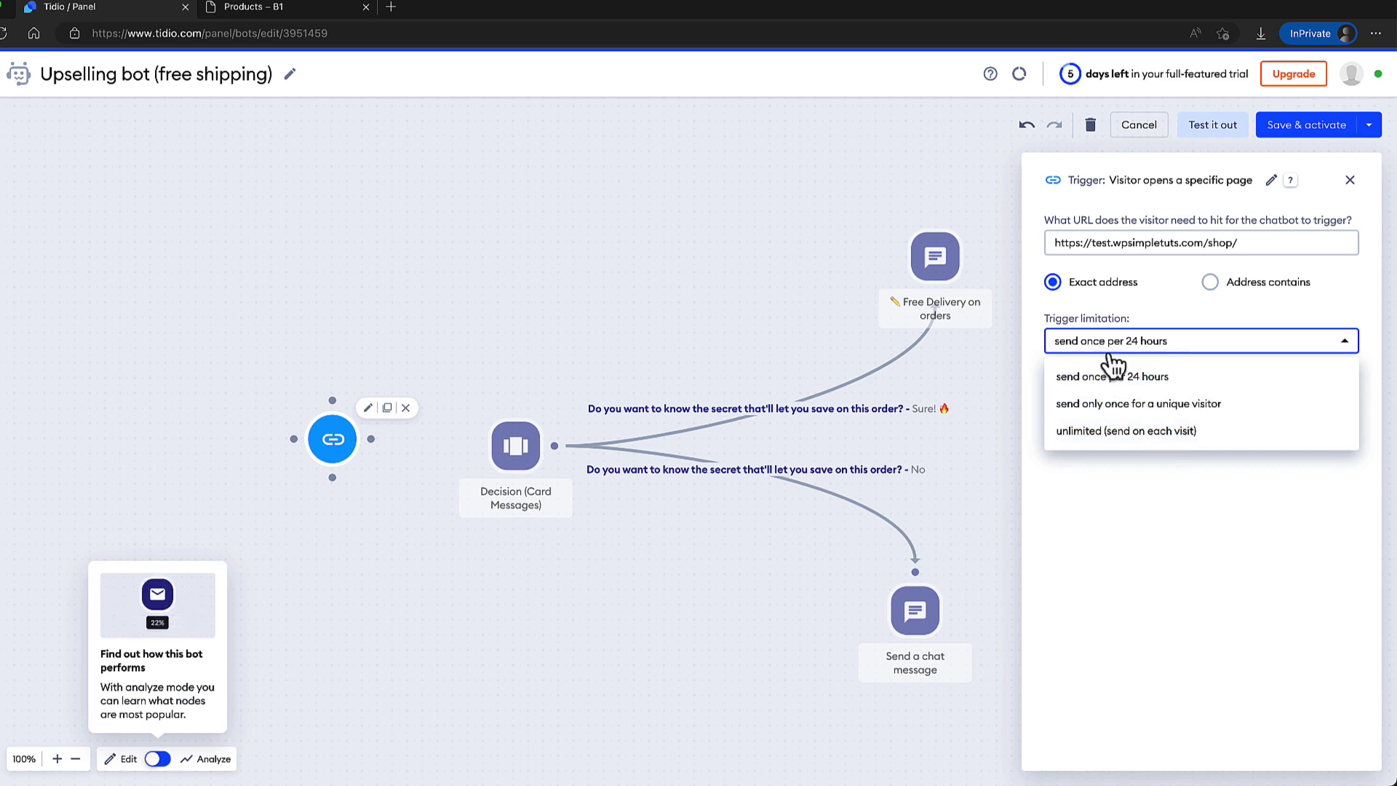
left_click(1154, 545)
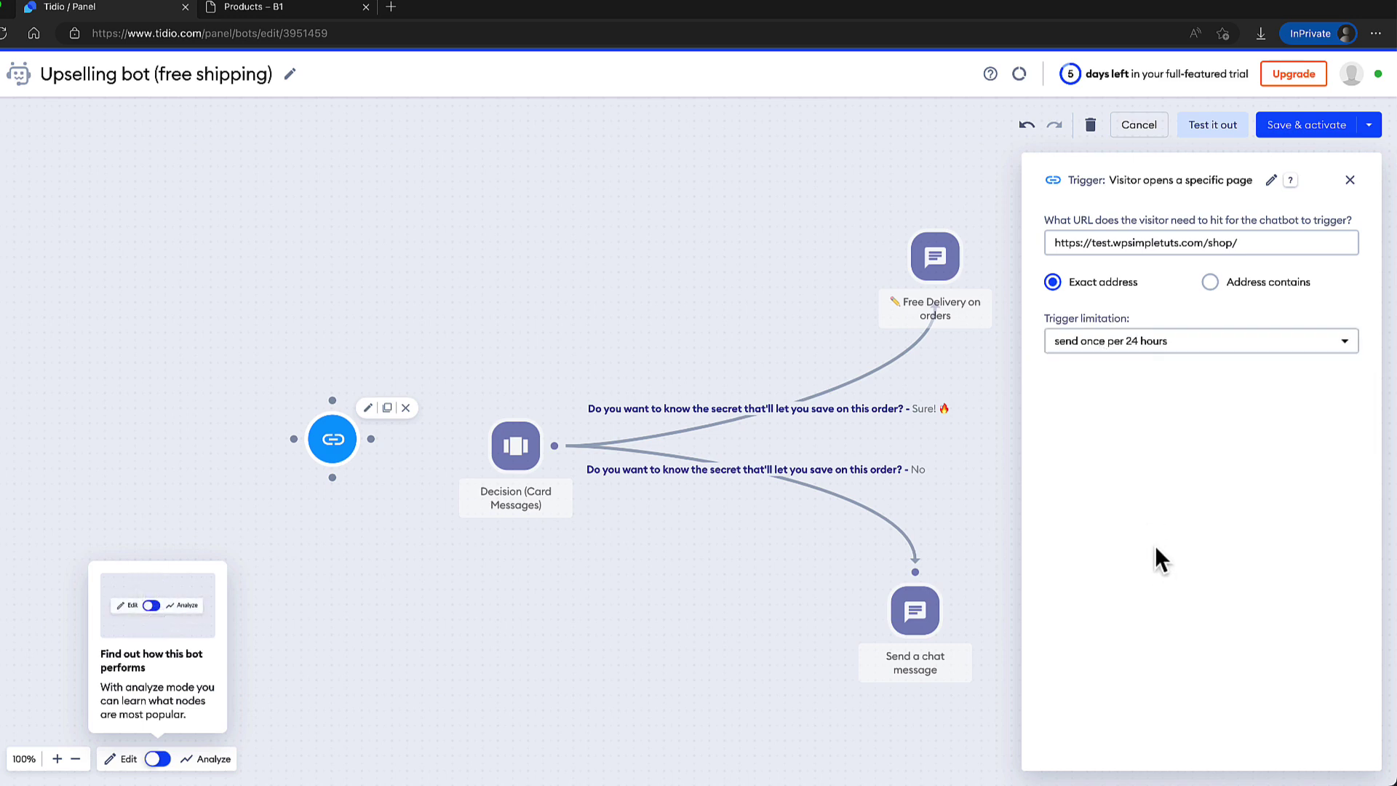
left_click(510, 386)
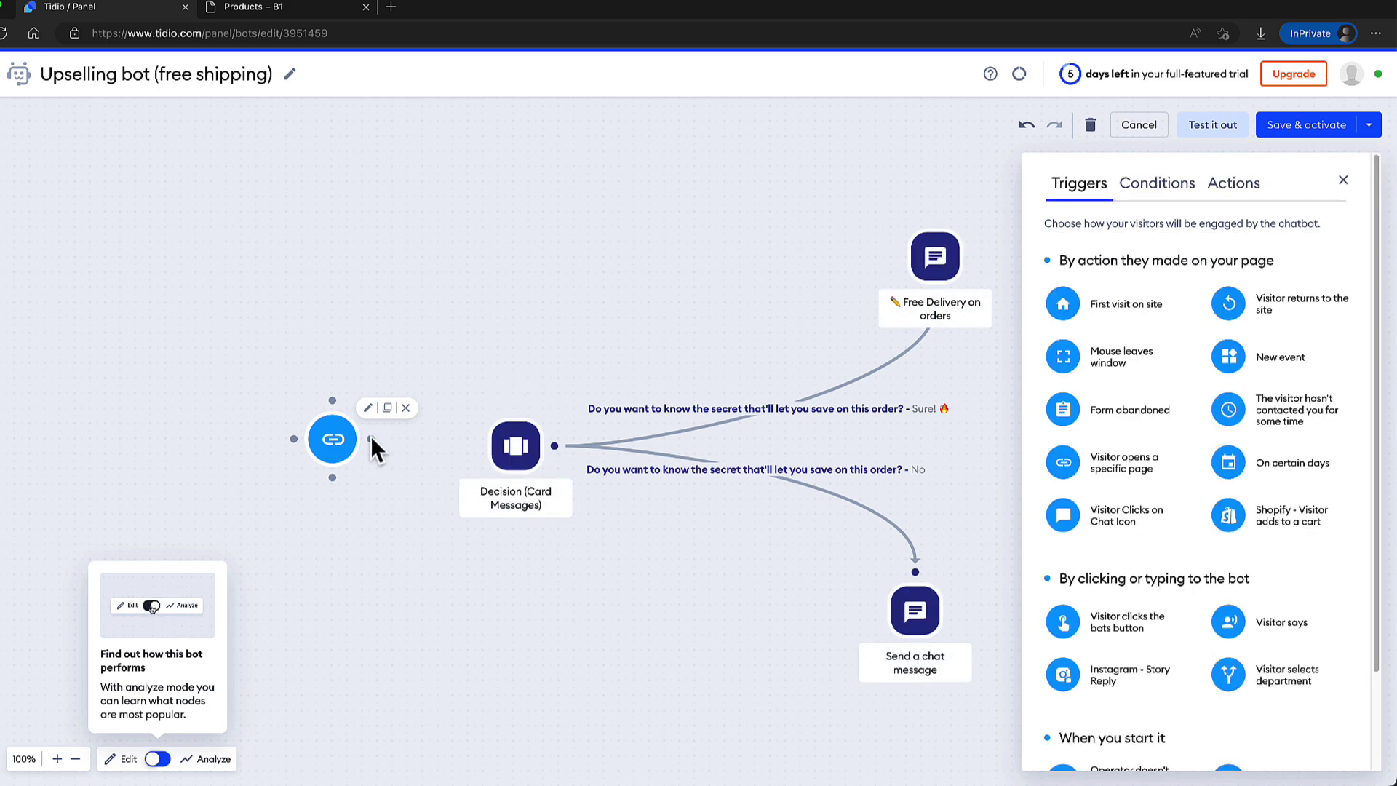
Connect the shop trigger to the Decision step and add a second page trigger for /product/.
left_click_drag(369, 437, 491, 443)
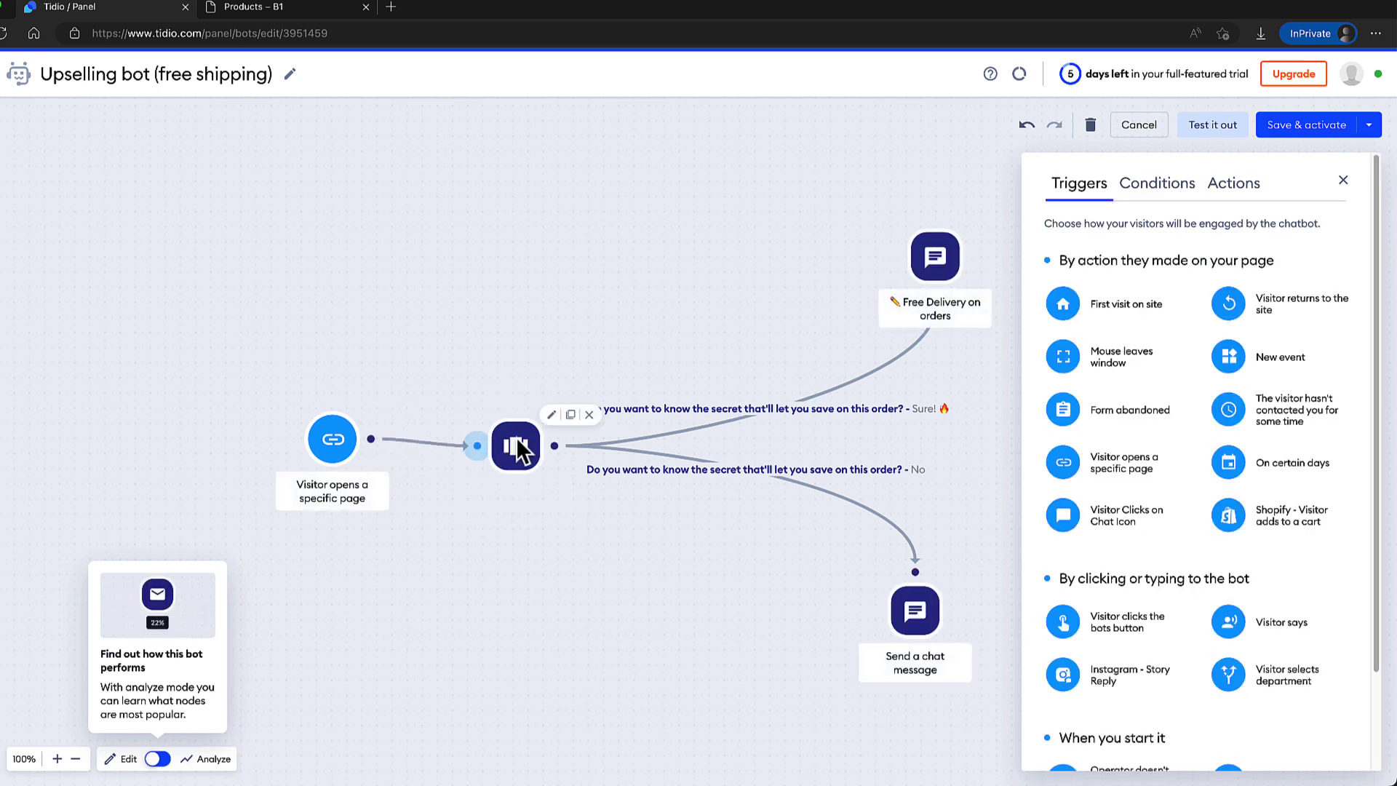
left_click_drag(1068, 463, 480, 443)
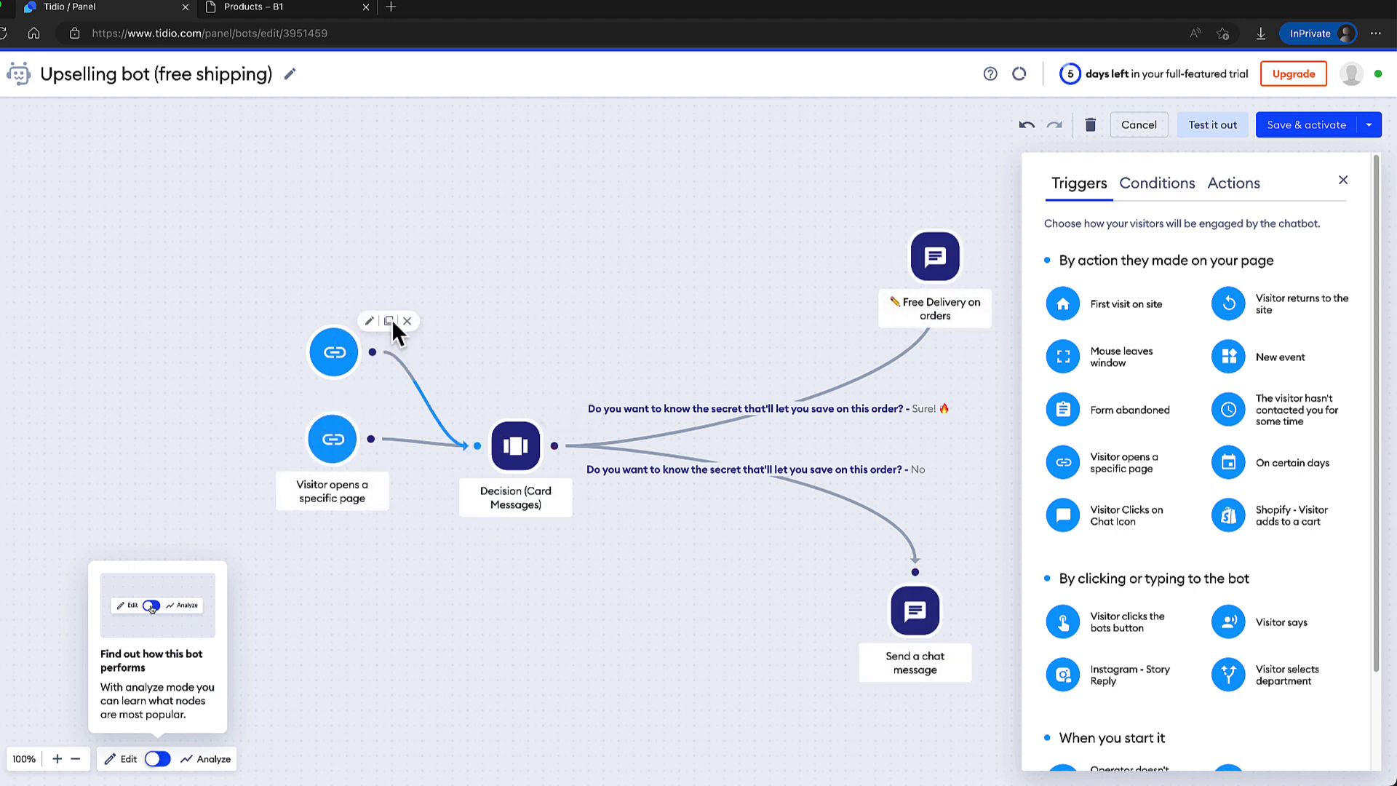
left_click(369, 321)
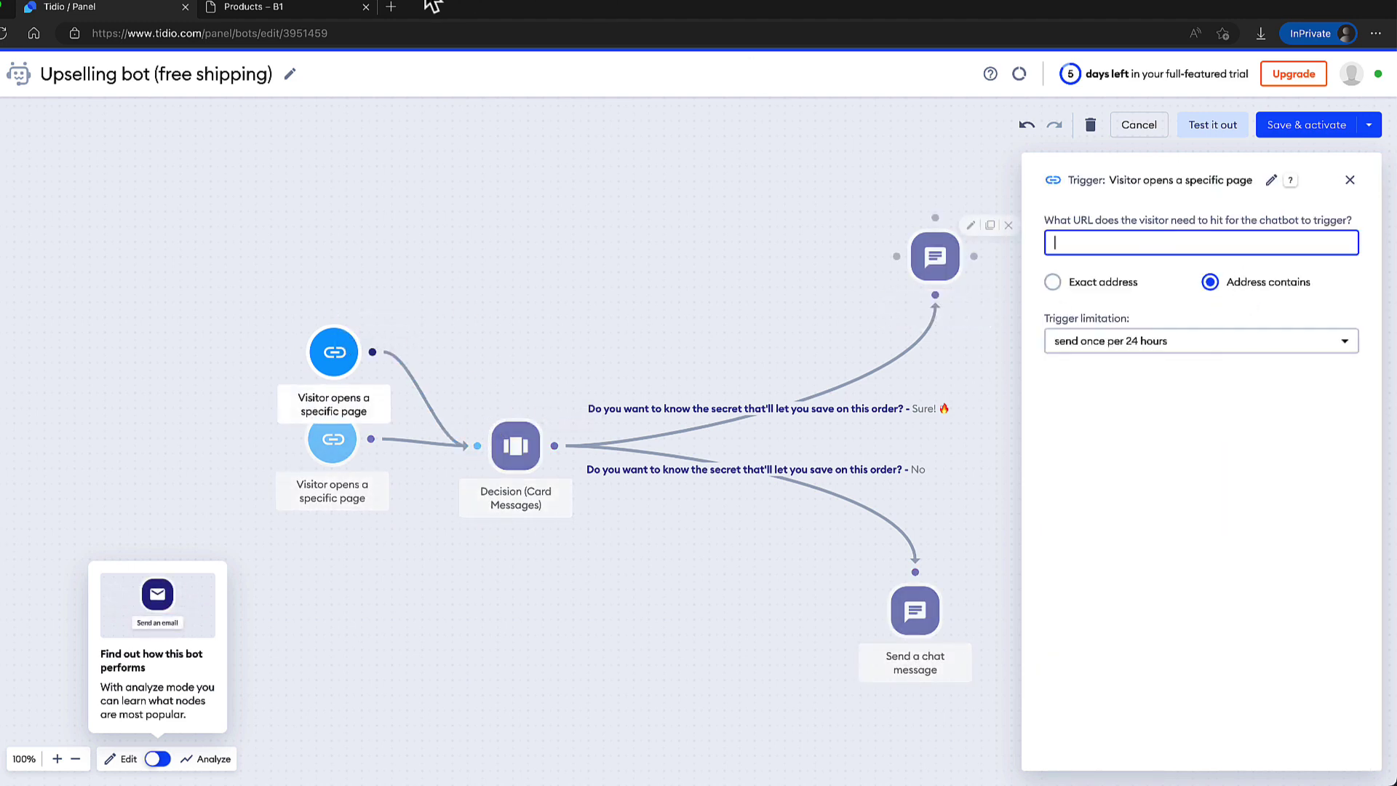
left_click(284, 8)
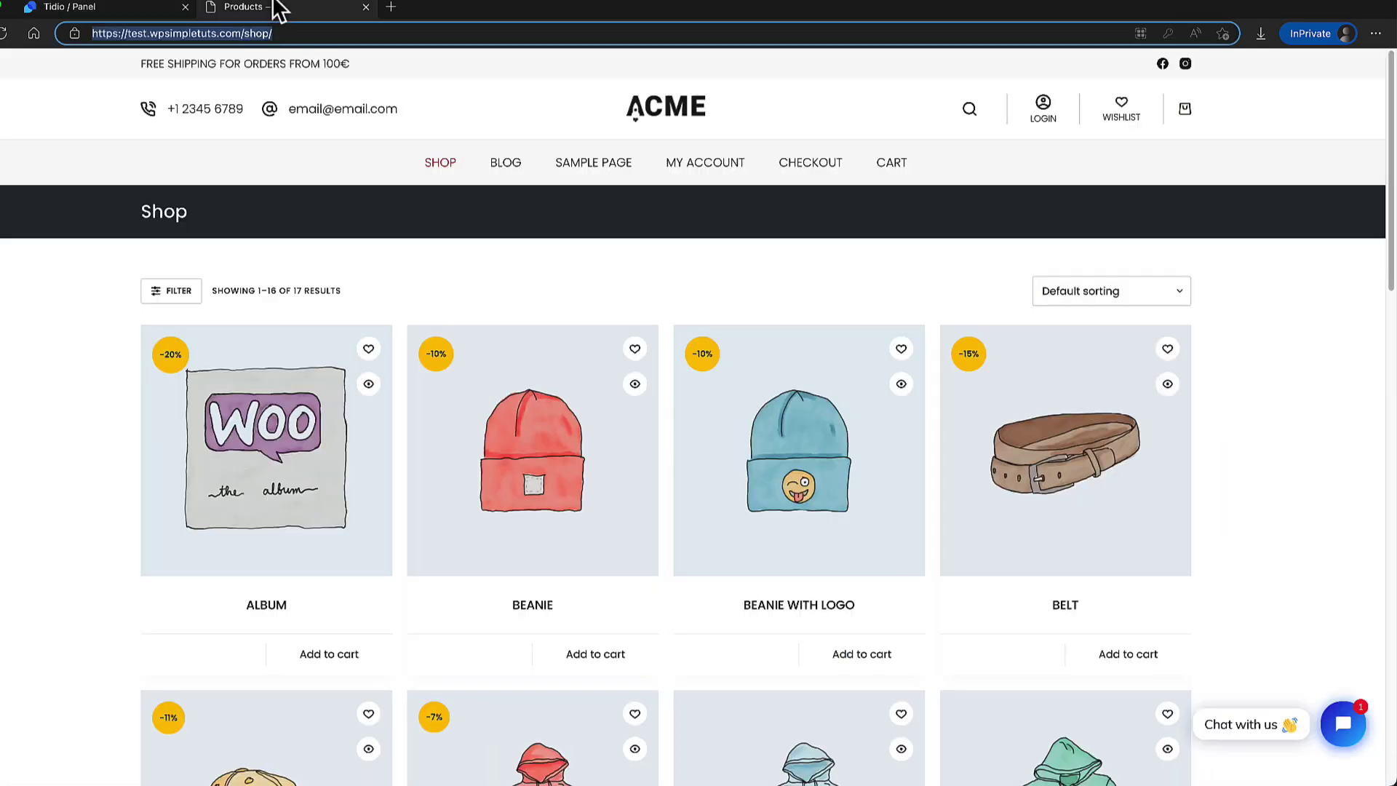
left_click(311, 421)
left_click_drag(286, 34, 248, 35)
key("ctrl+c")
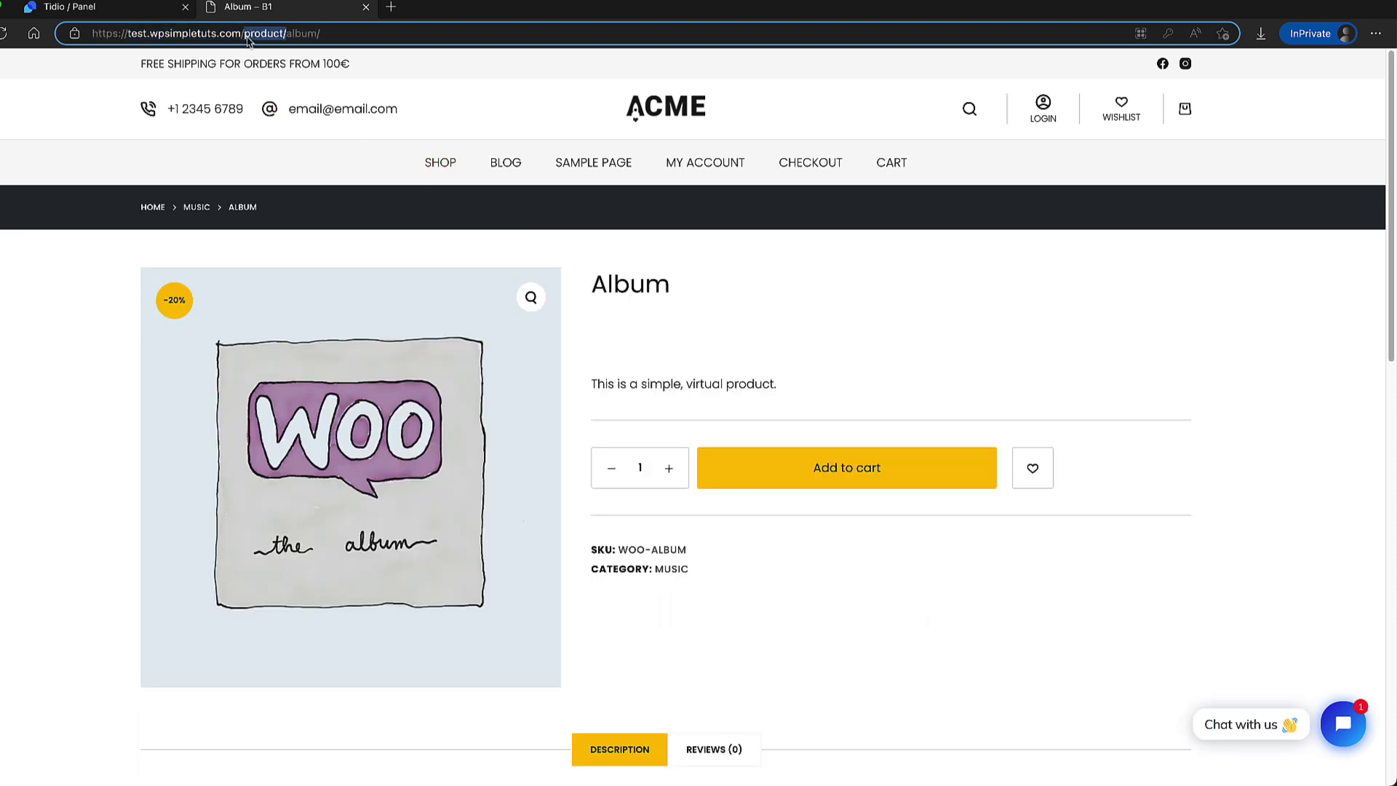
left_click(124, 9)
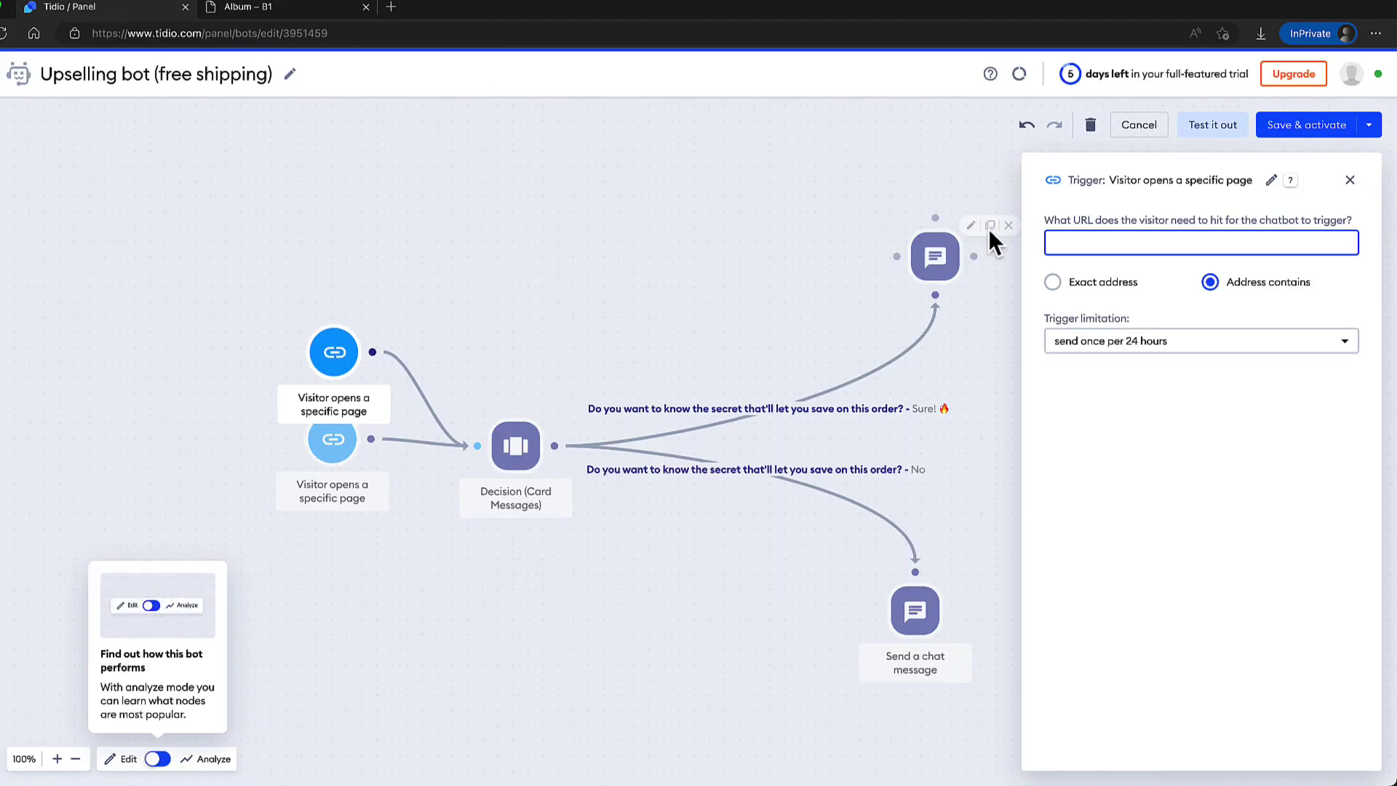
key("ctrl+v")
key("Home")
type("/")
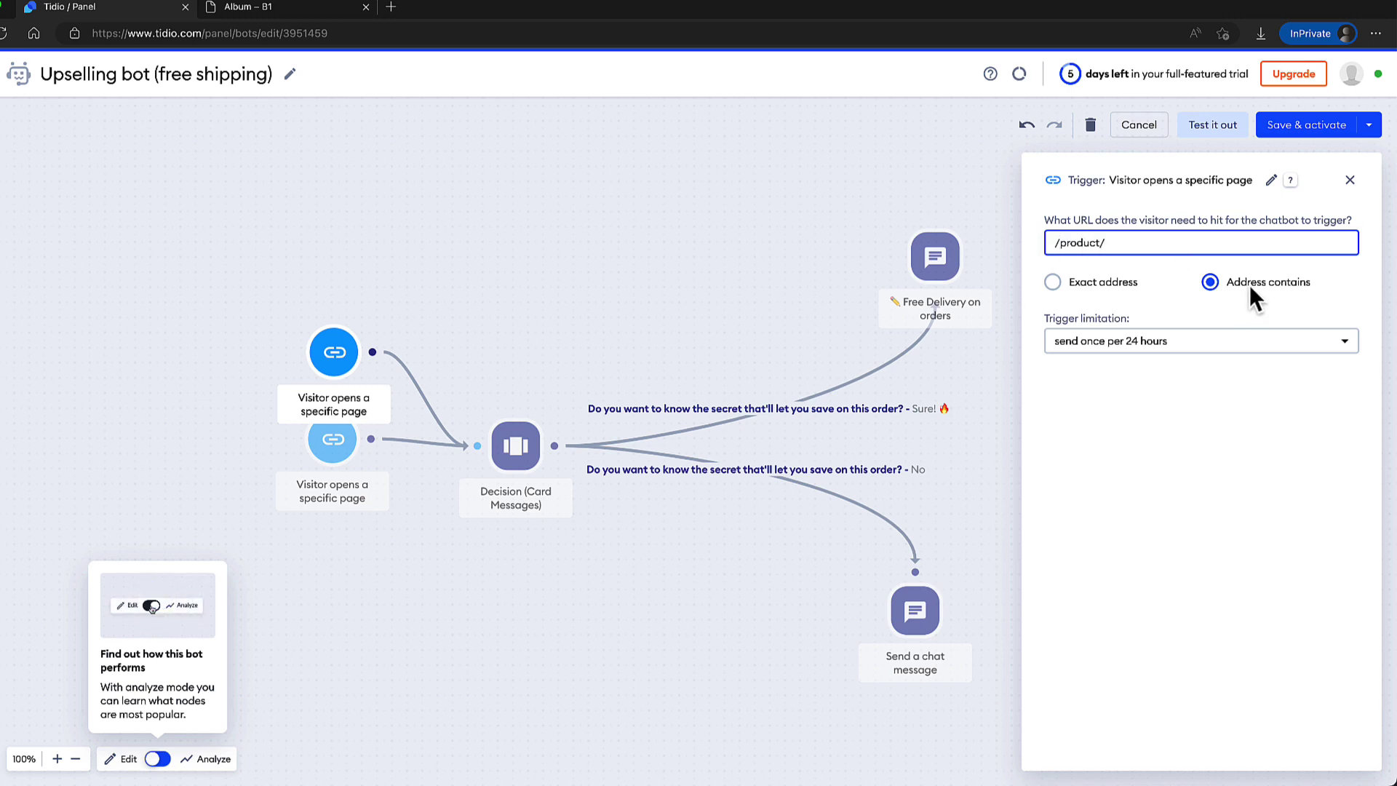
left_click_drag(1132, 251, 1023, 242)
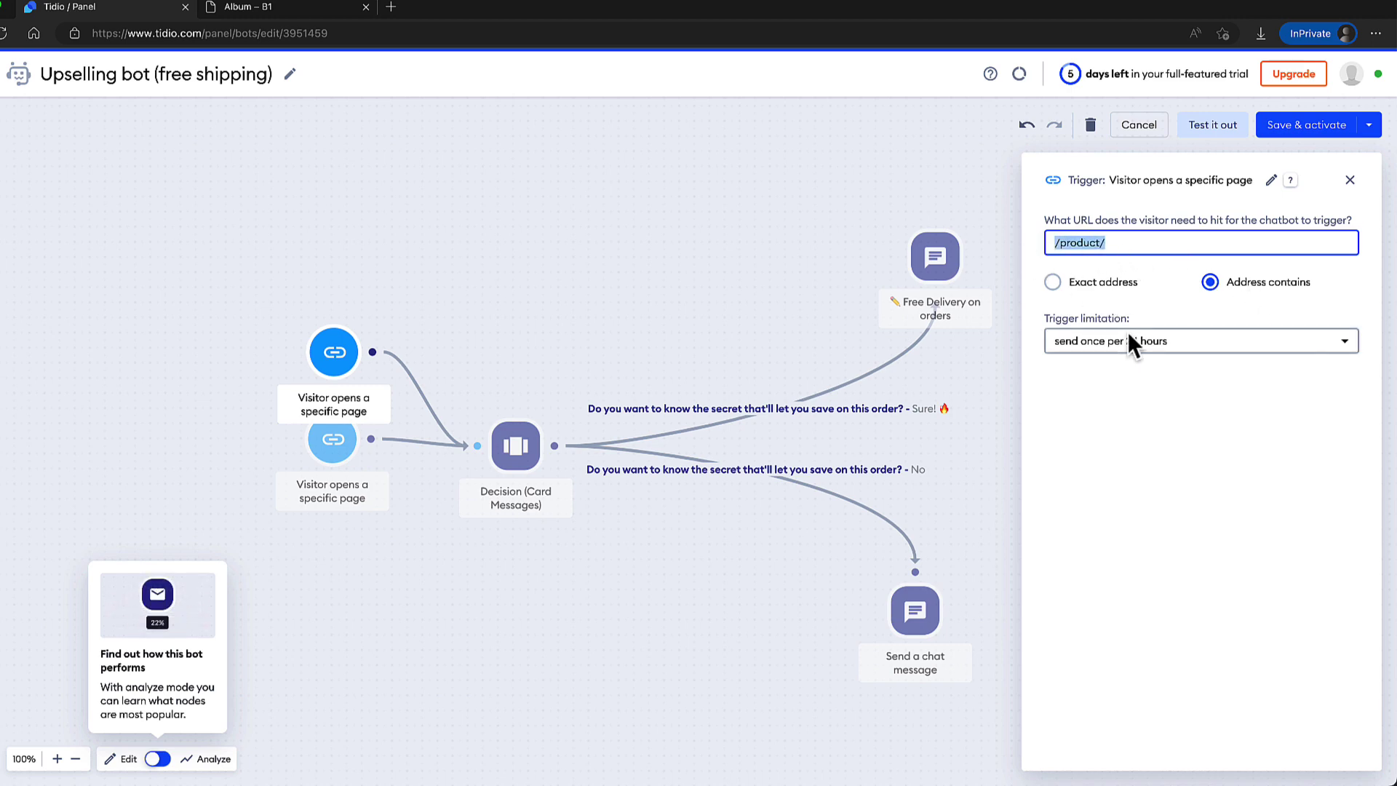
Add a third page trigger with 'product-category' copied from the MUSIC category address.
left_click(281, 9)
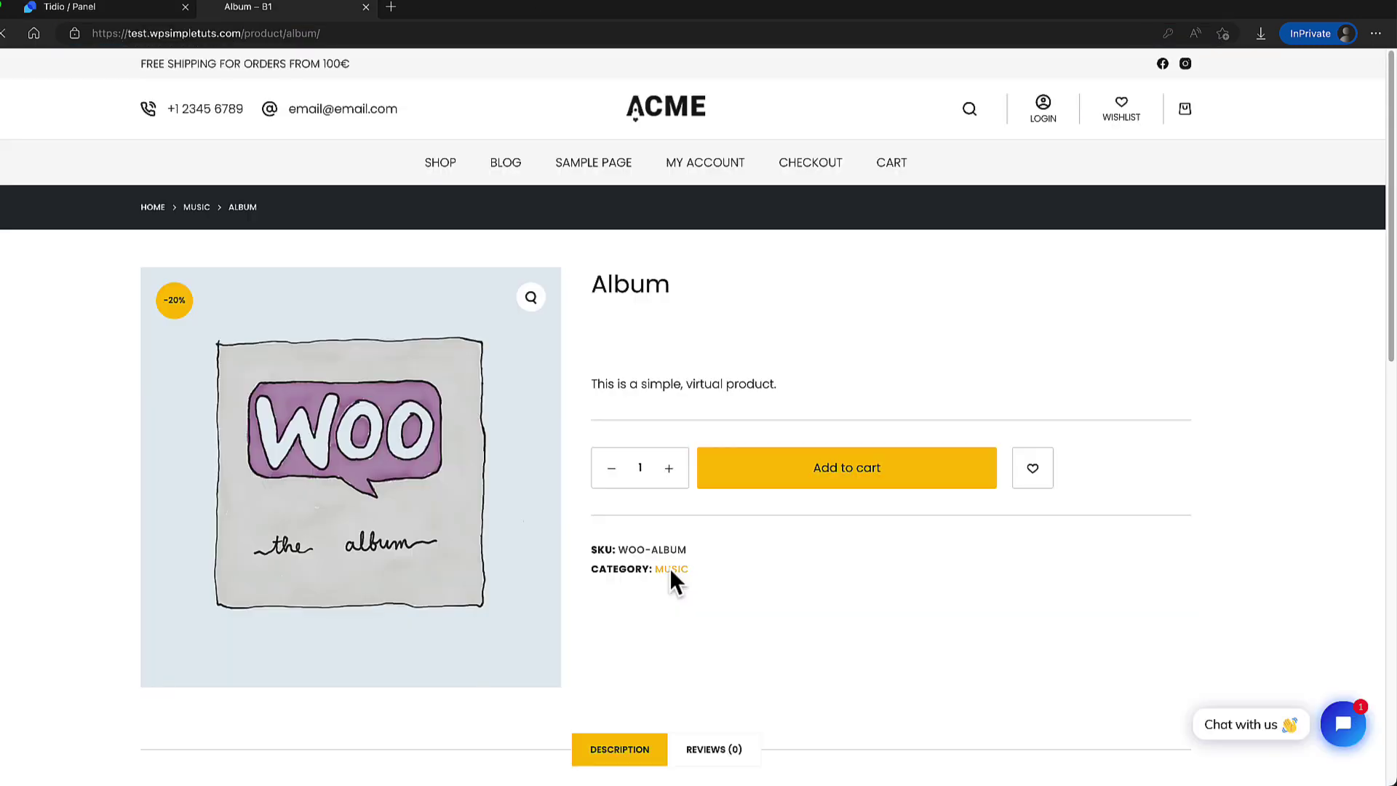
left_click(671, 571)
left_click_drag(333, 33, 247, 42)
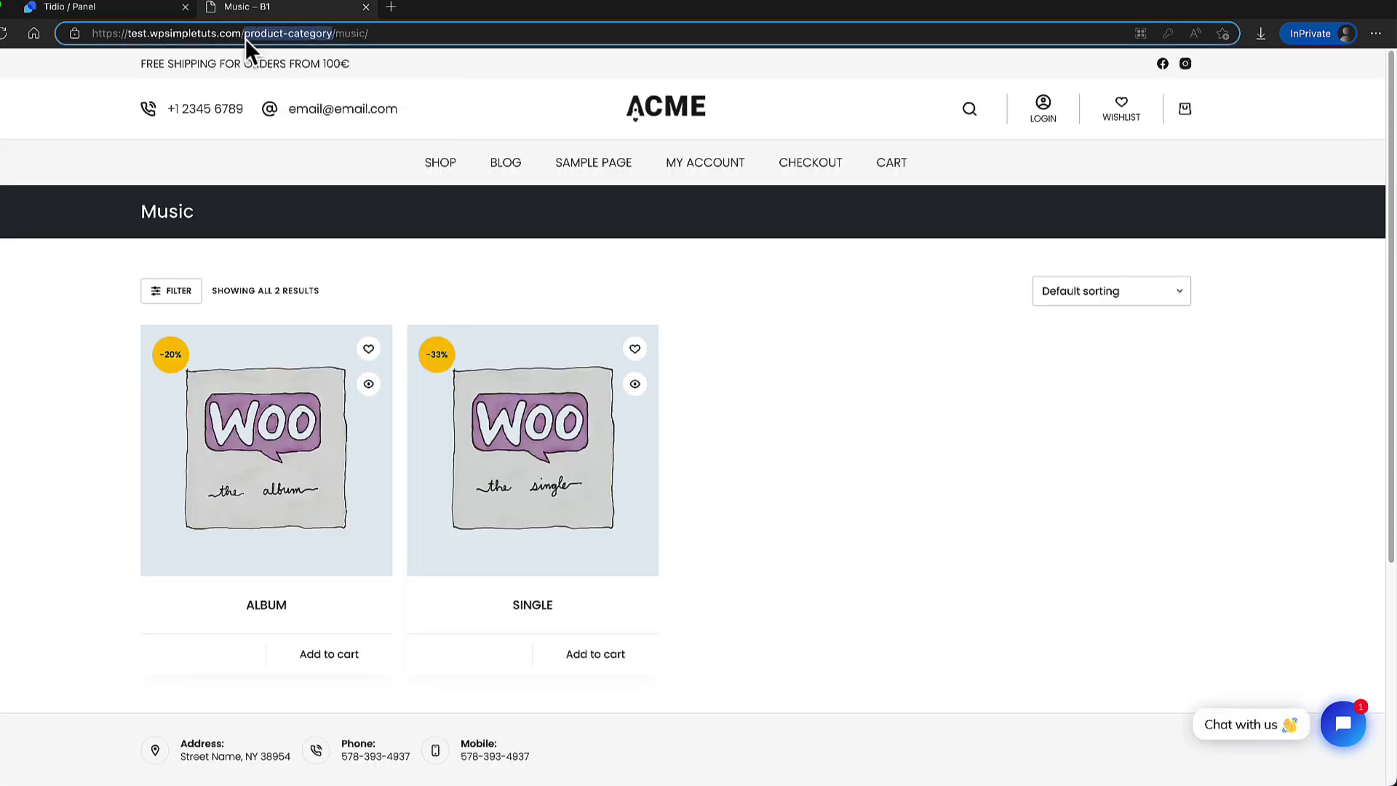
left_click(120, 8)
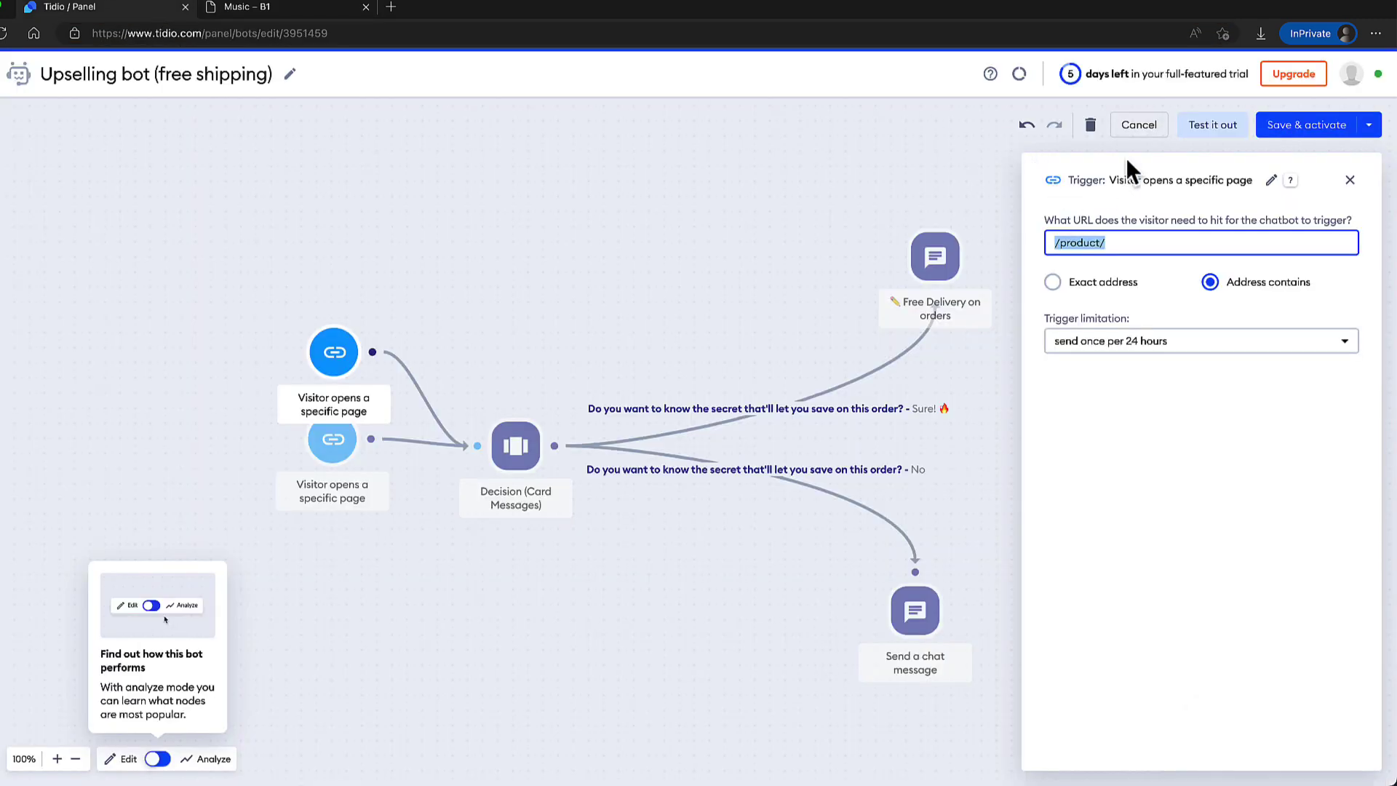
left_click(1136, 173)
left_click_drag(1062, 460, 337, 555)
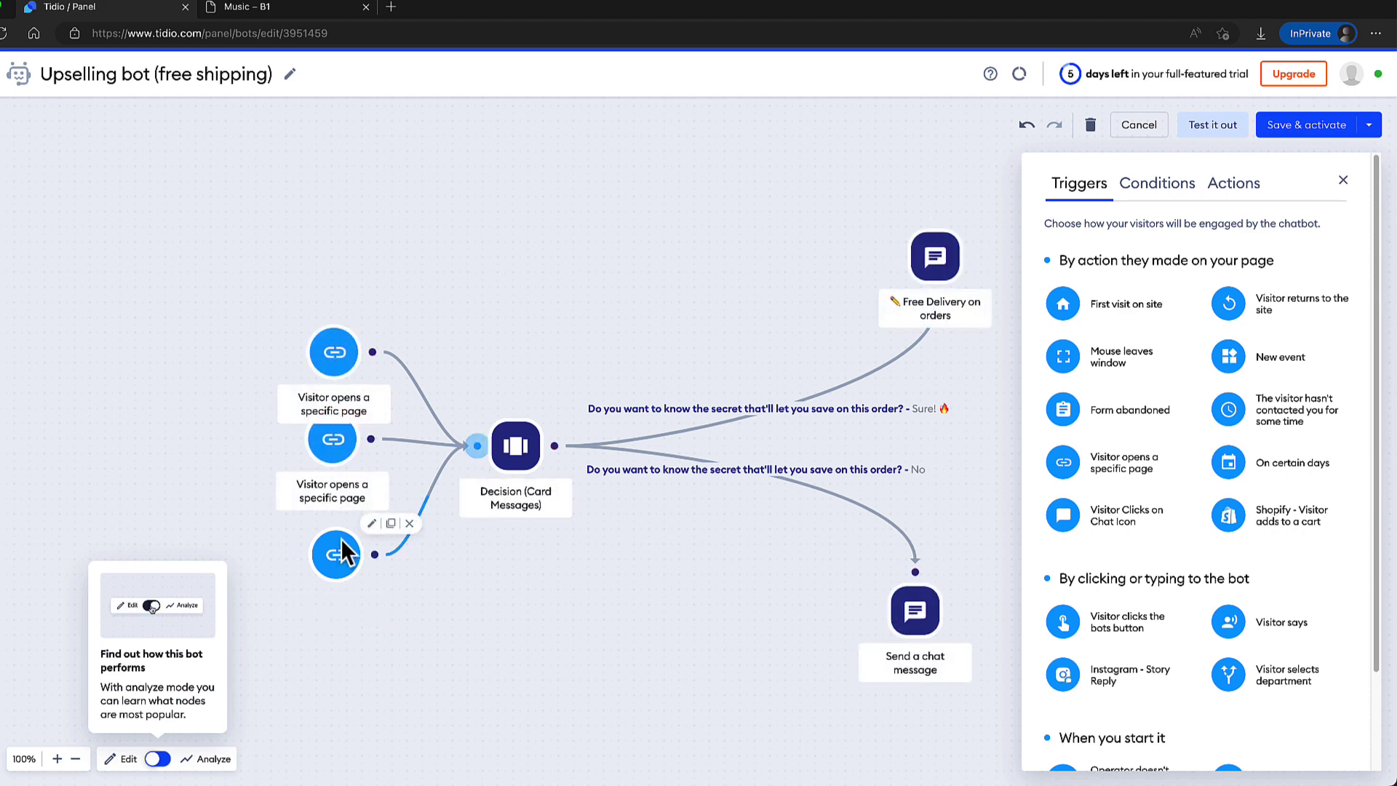
left_click(371, 523)
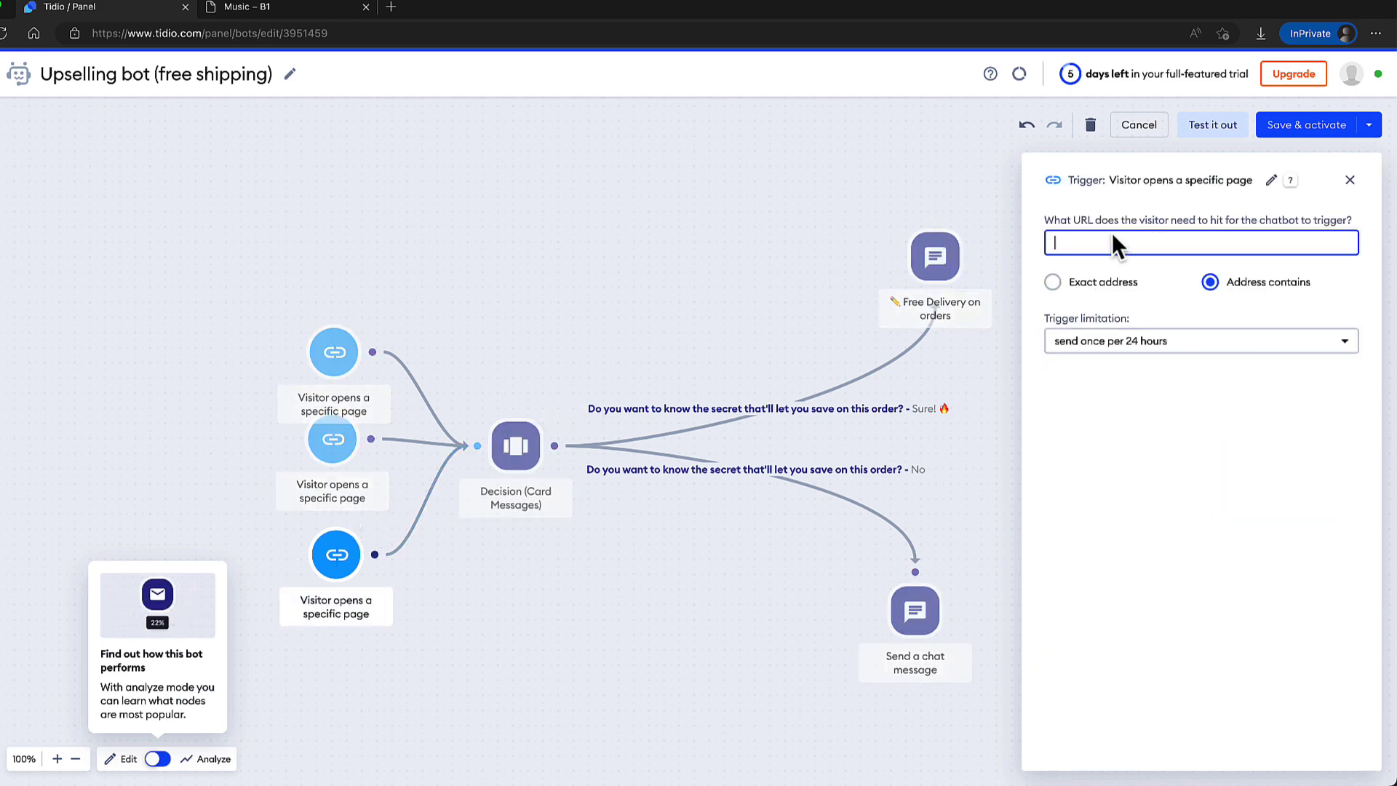
type("product-category")
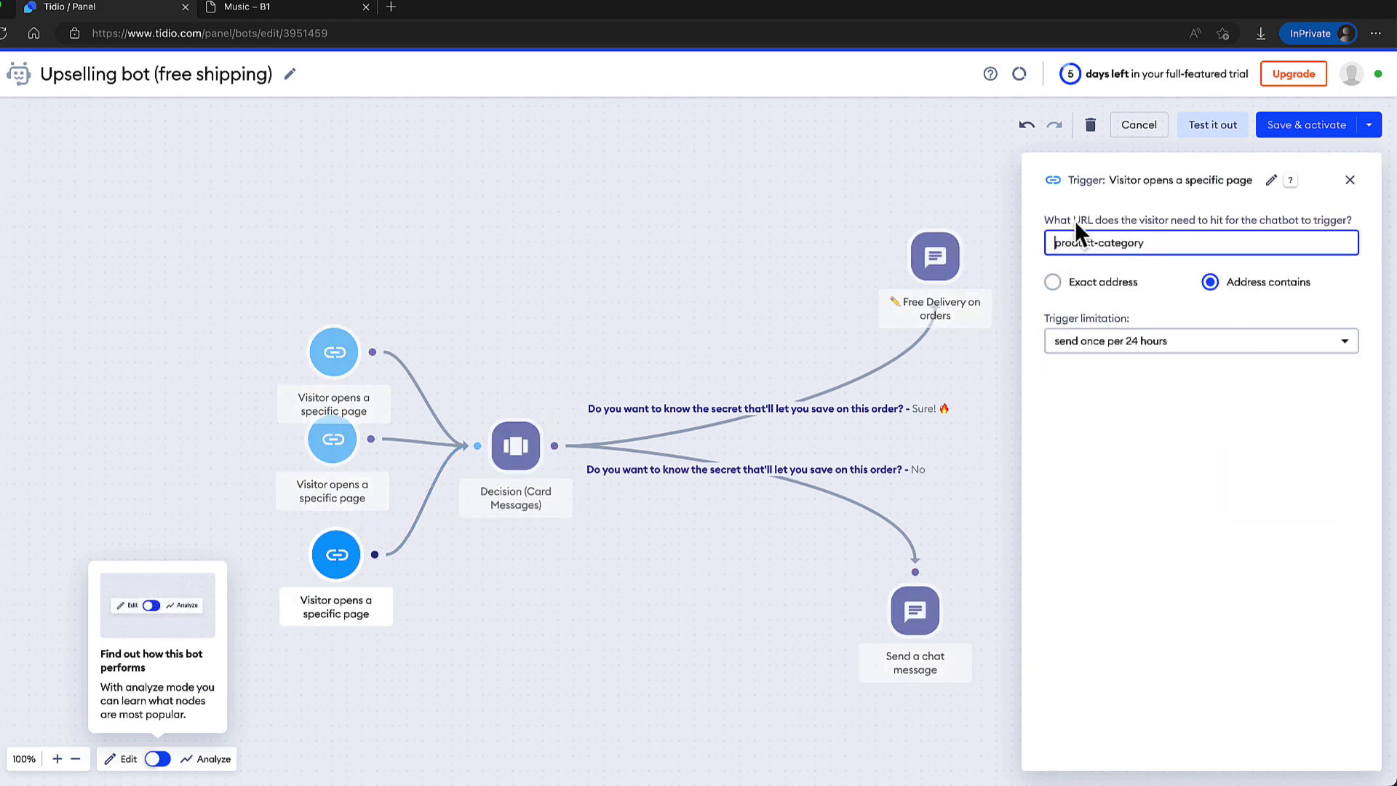
Put 'PSST!' on its own line before the Decision (Card Messages) question.
left_click(520, 443)
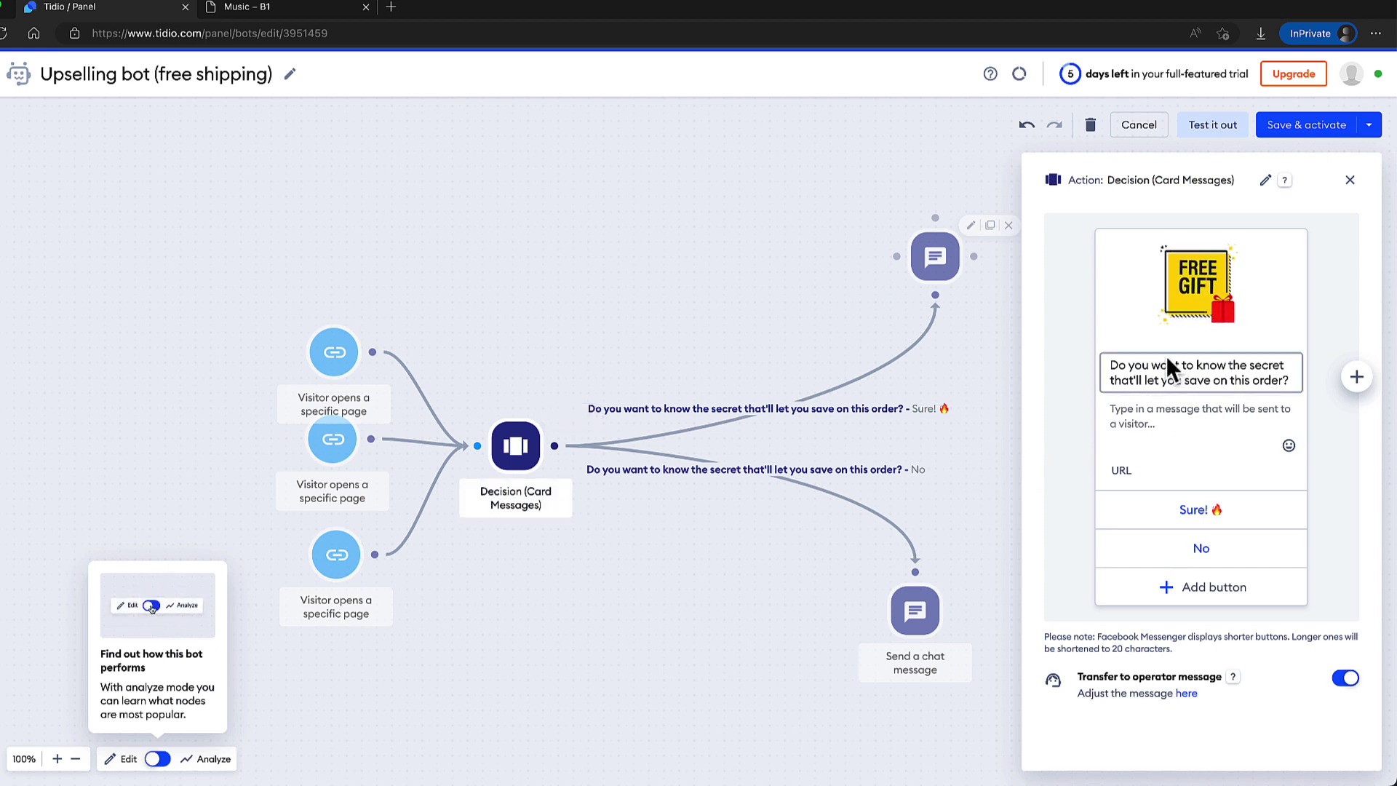
left_click(1112, 363)
type("PSST!")
key("Return")
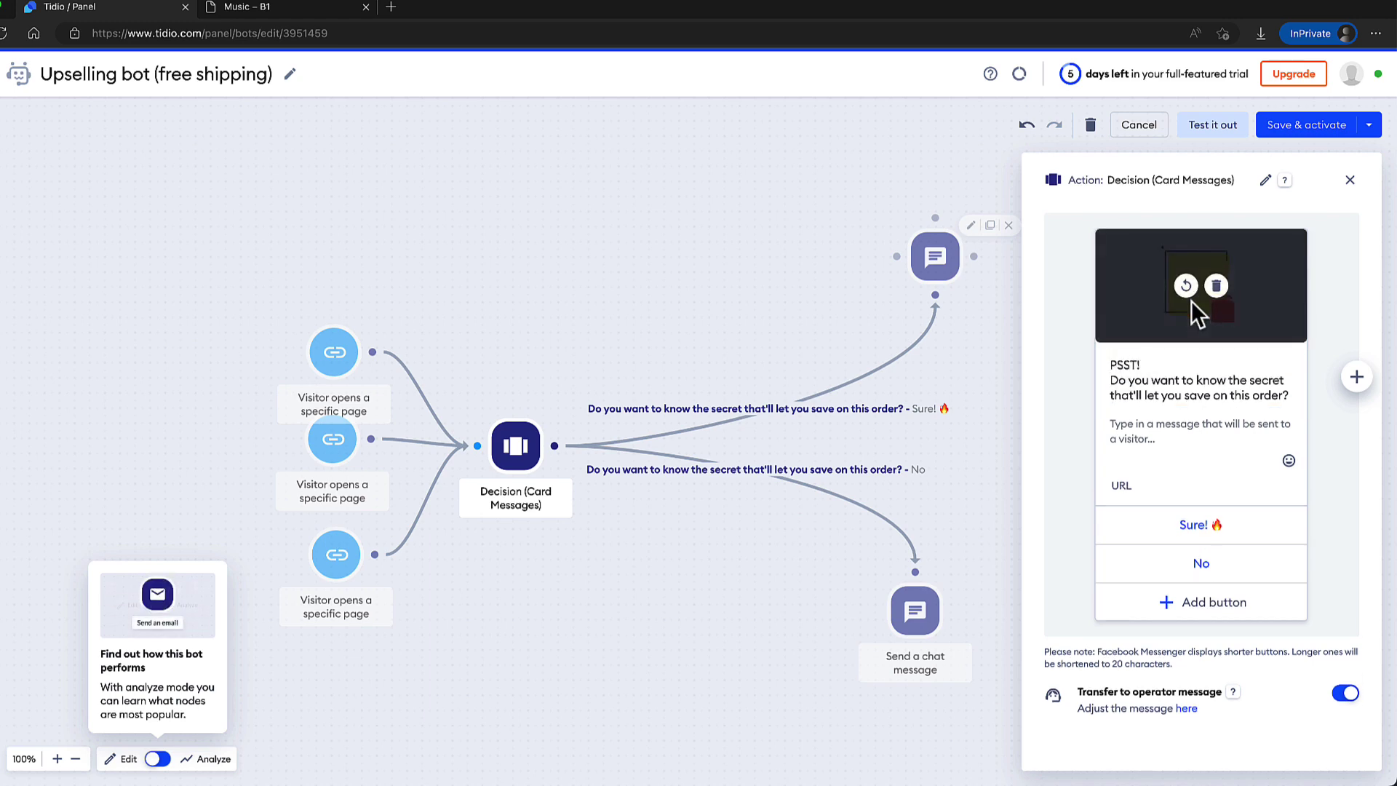
left_click(1202, 452)
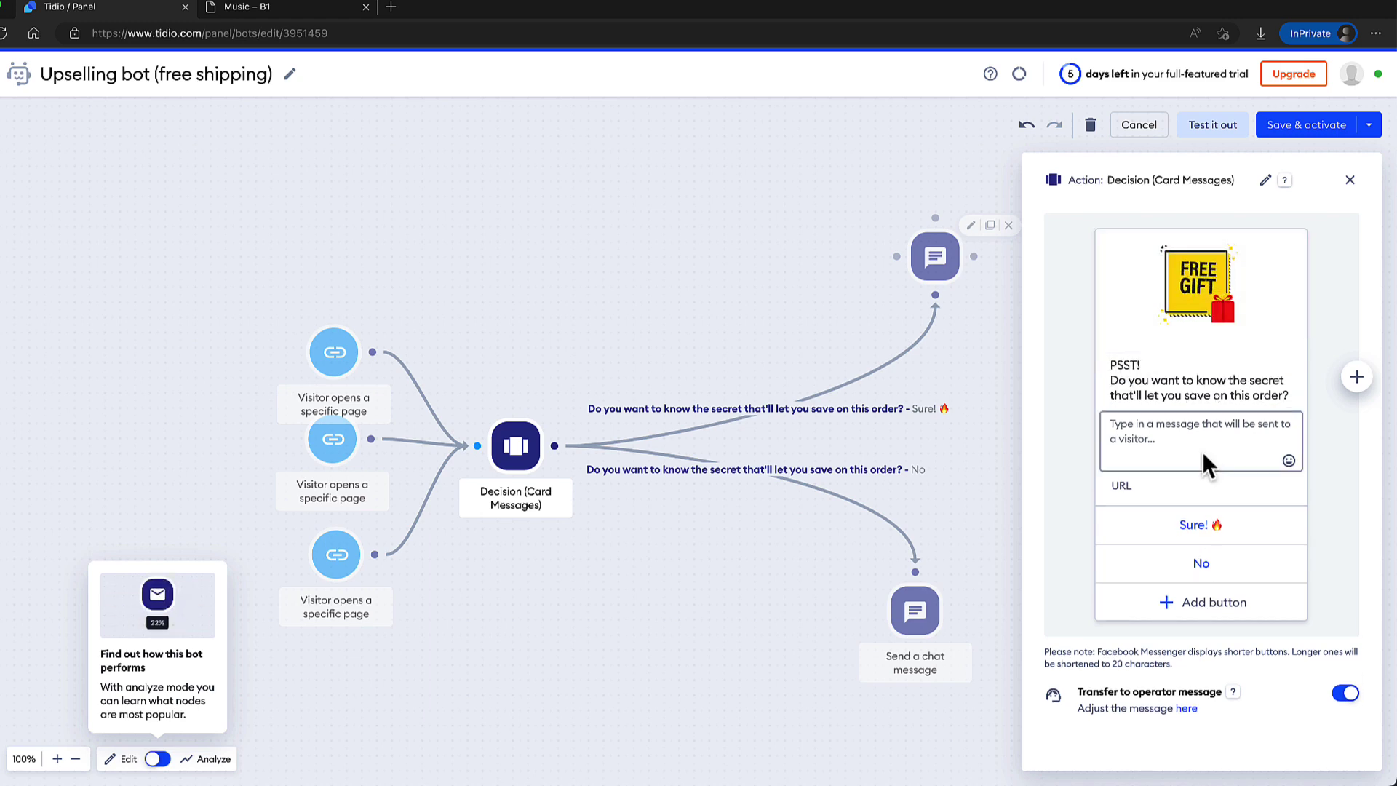
left_click(1182, 523)
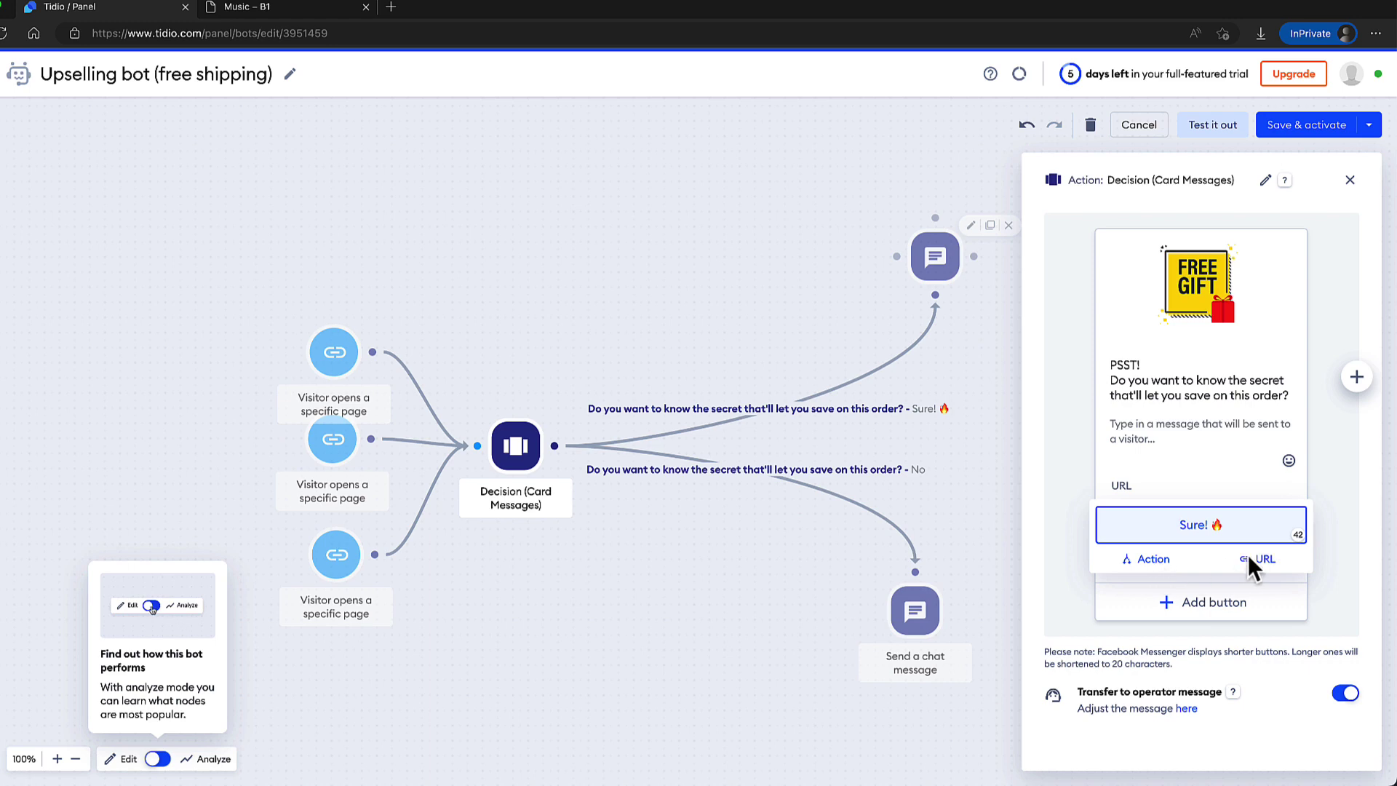
left_click(1213, 469)
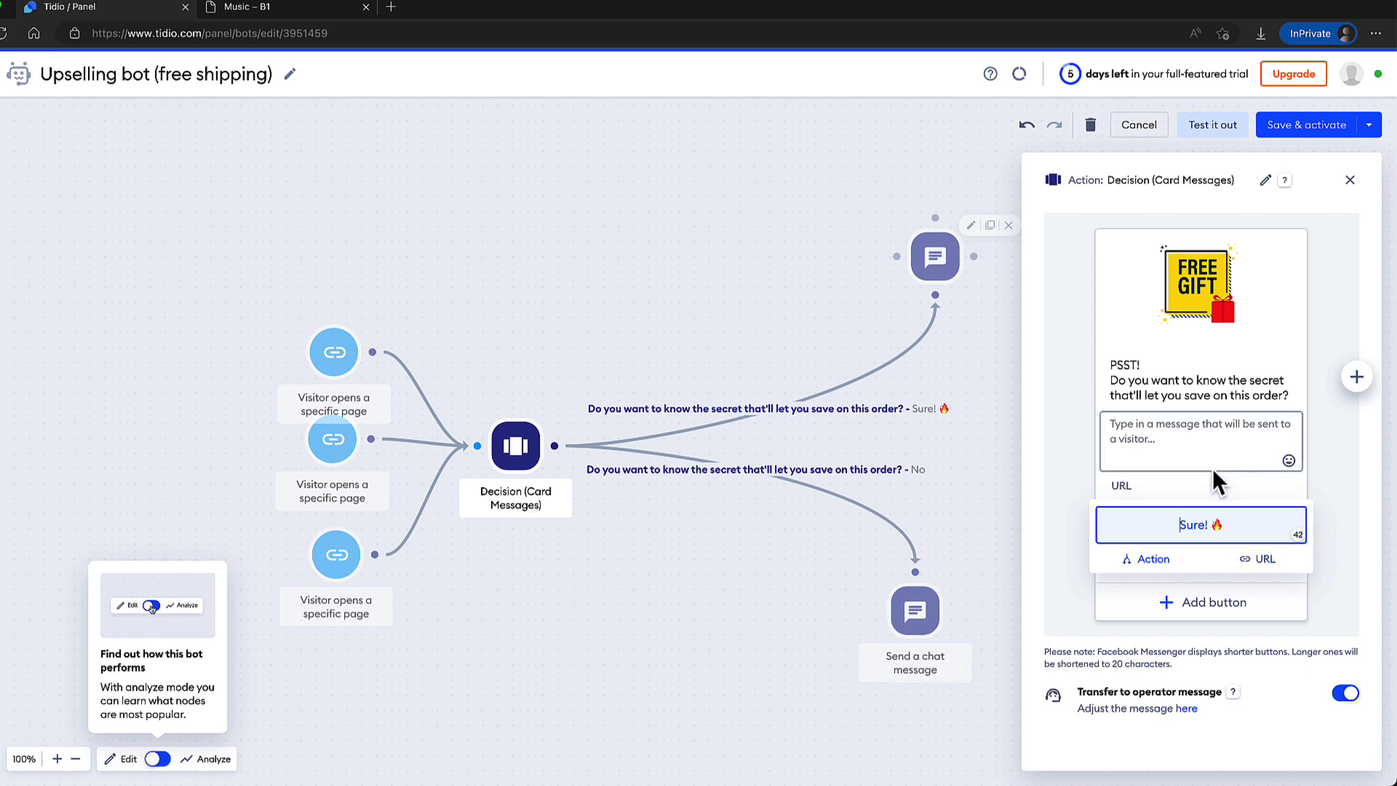
left_click(1349, 181)
left_click(1343, 180)
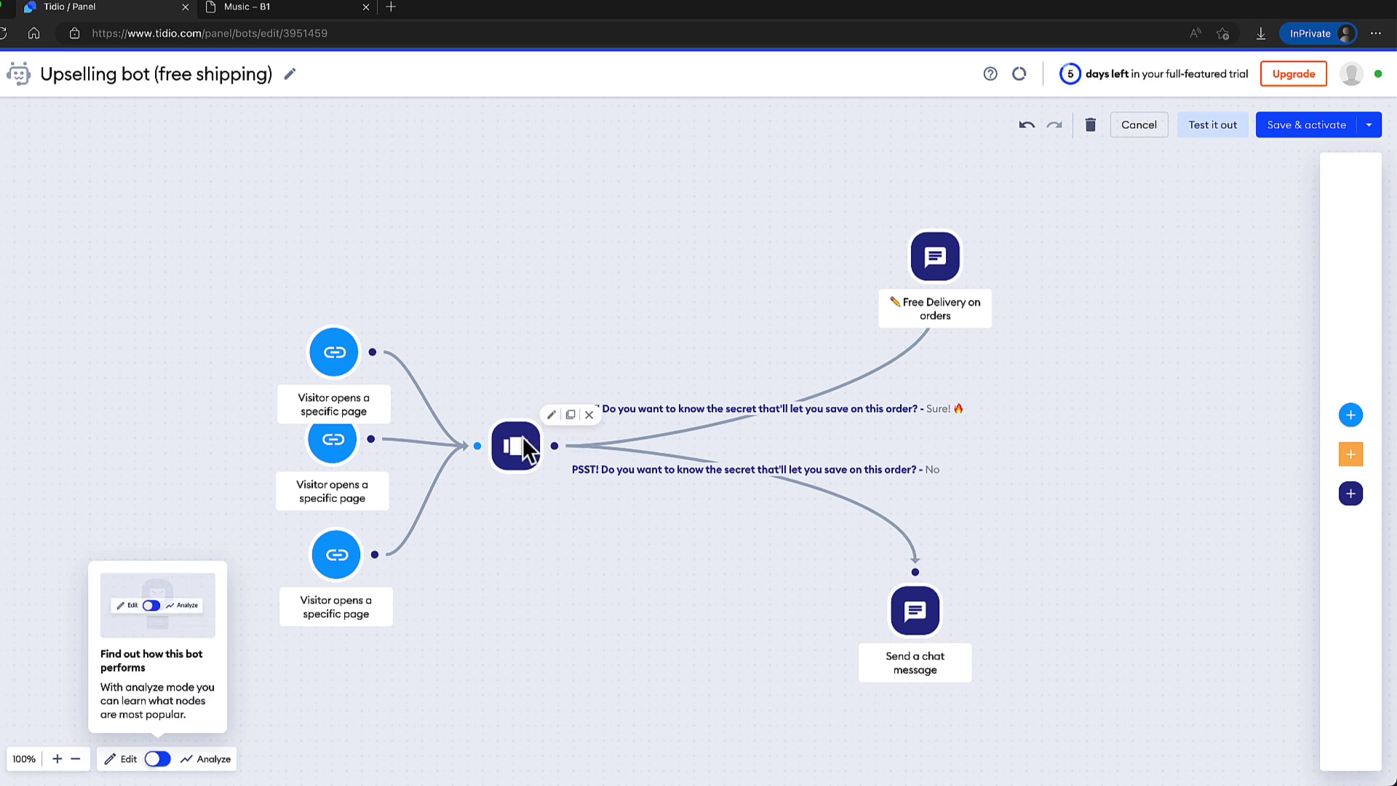
Review the 'Free Delivery on orders' message text and close the editor panels.
left_click(956, 227)
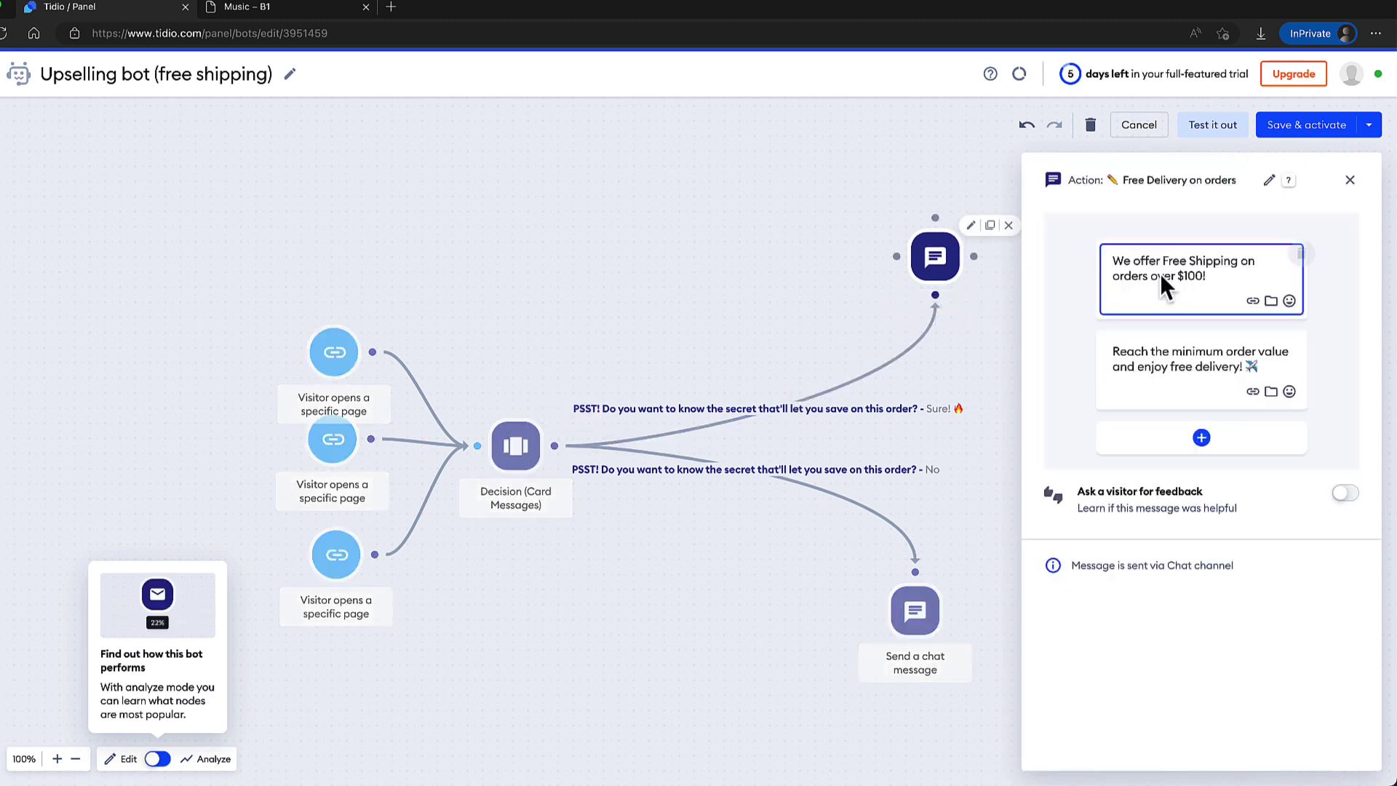
left_click_drag(1231, 278, 1113, 260)
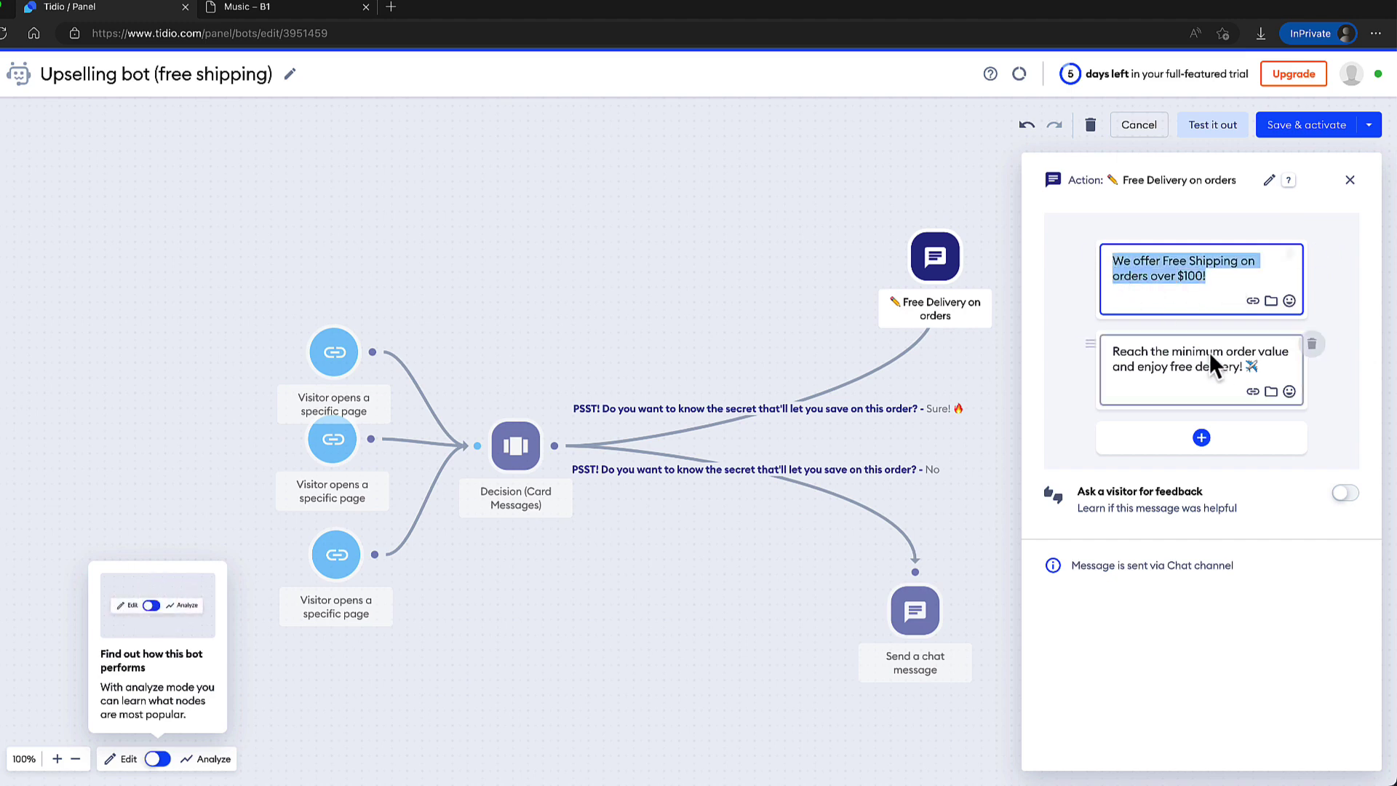
left_click(1348, 178)
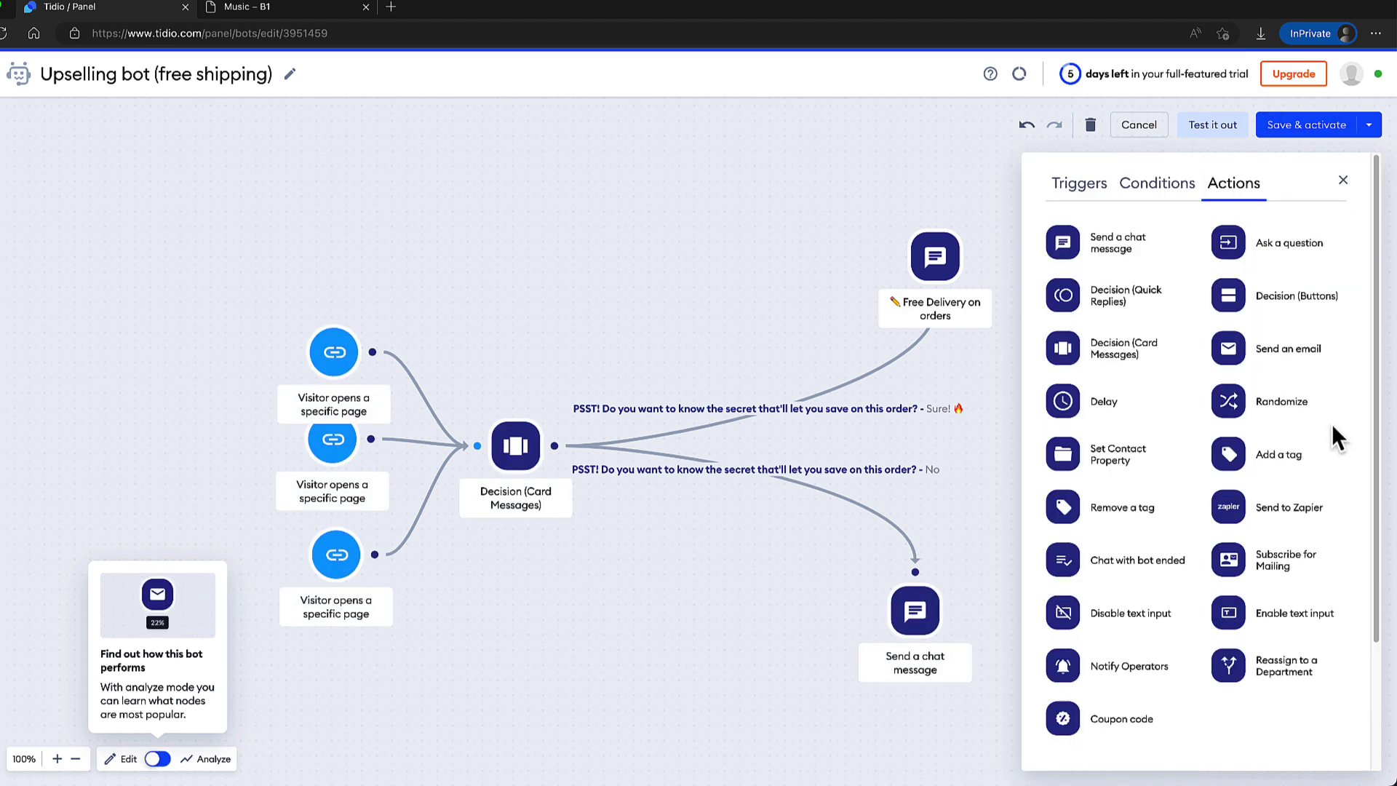
left_click(1339, 178)
Save and activate the upselling bot, then reload the store's Music category page.
left_click(1287, 127)
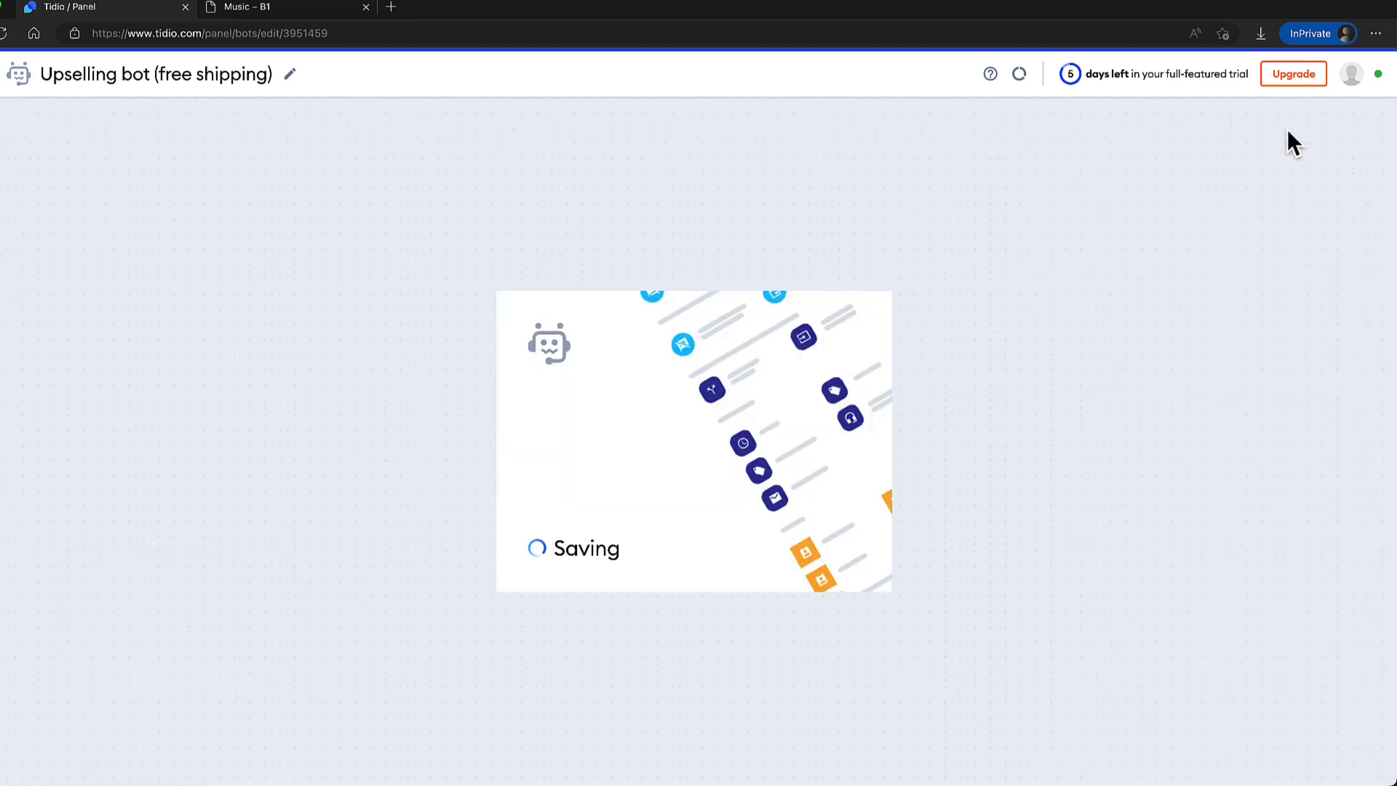
left_click(306, 9)
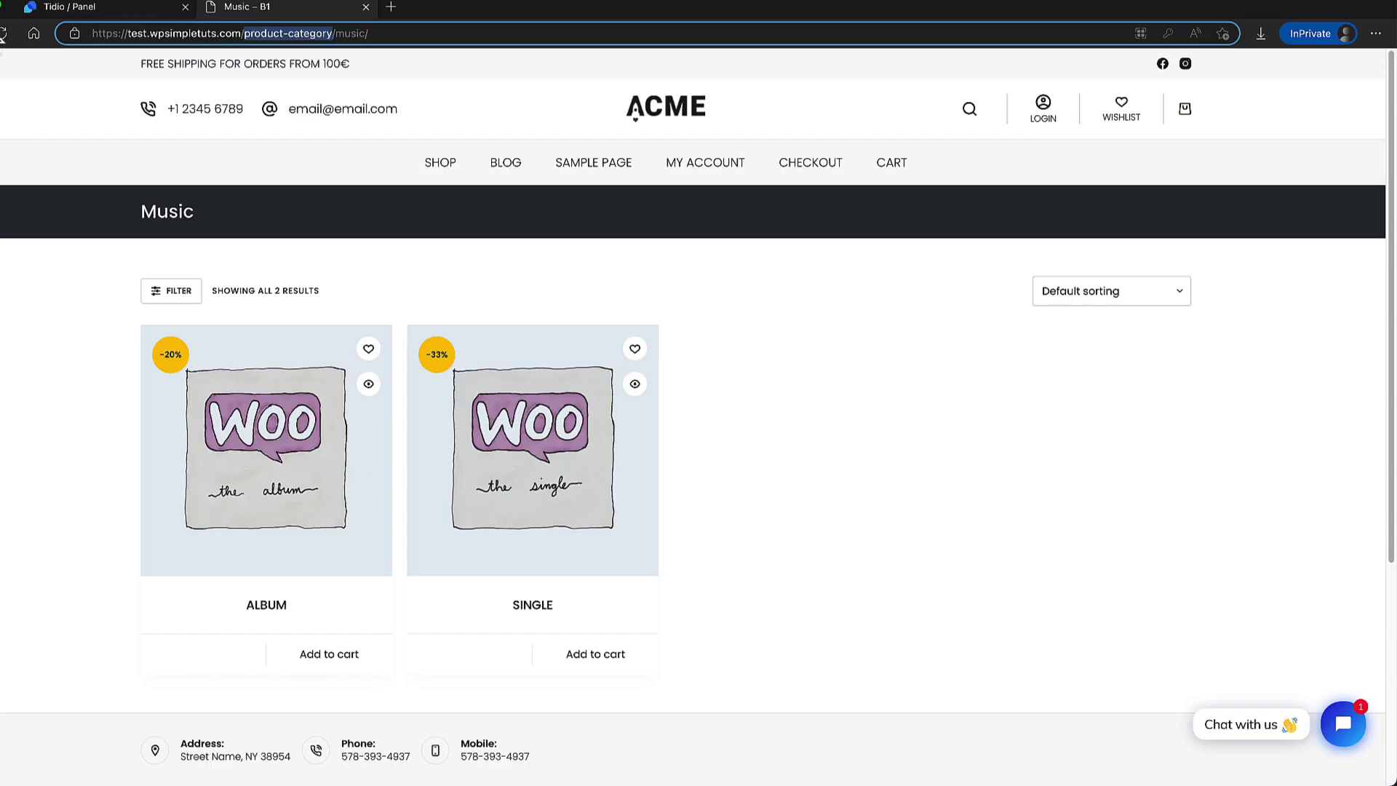
left_click(3, 34)
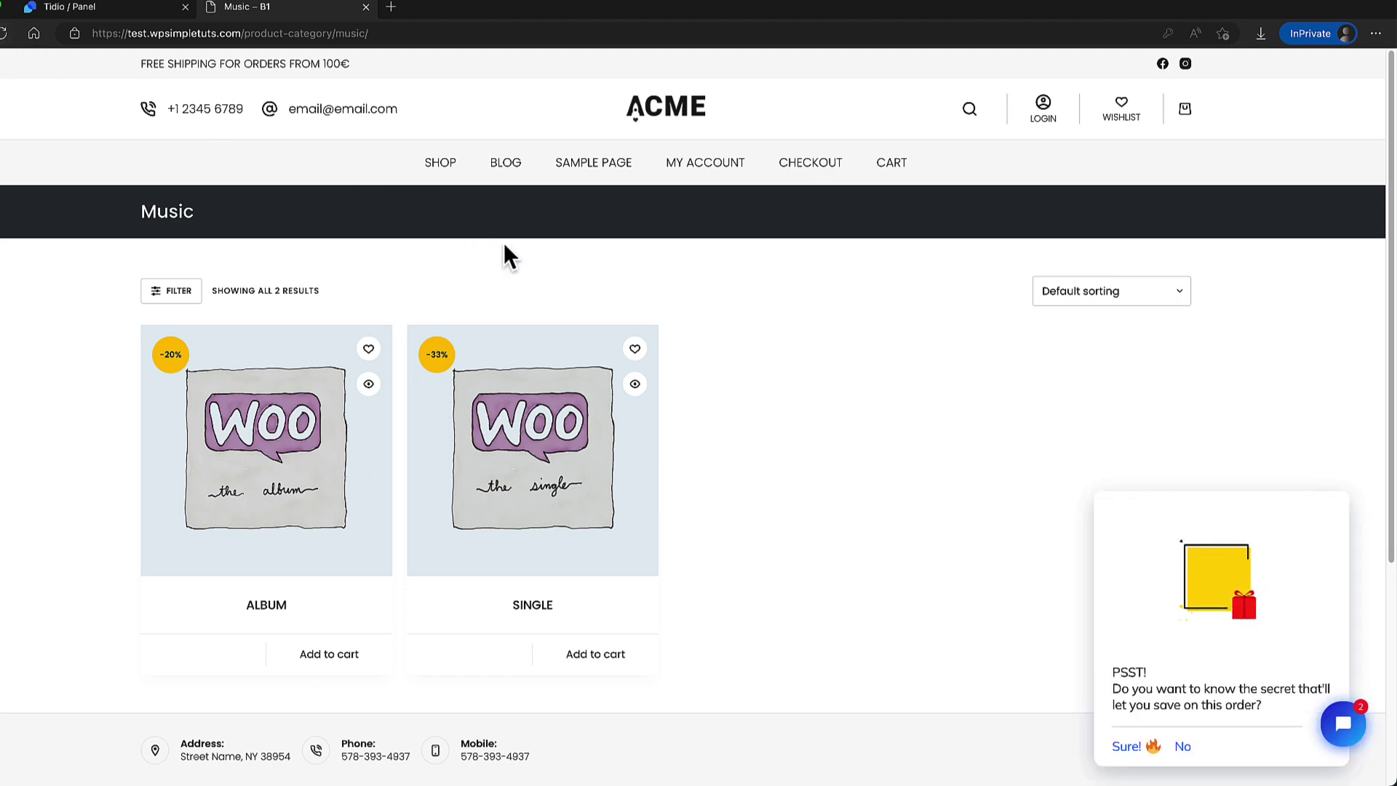
Check the PSST! prompt on the Shop, Beanie product and Sample pages.
left_click(440, 163)
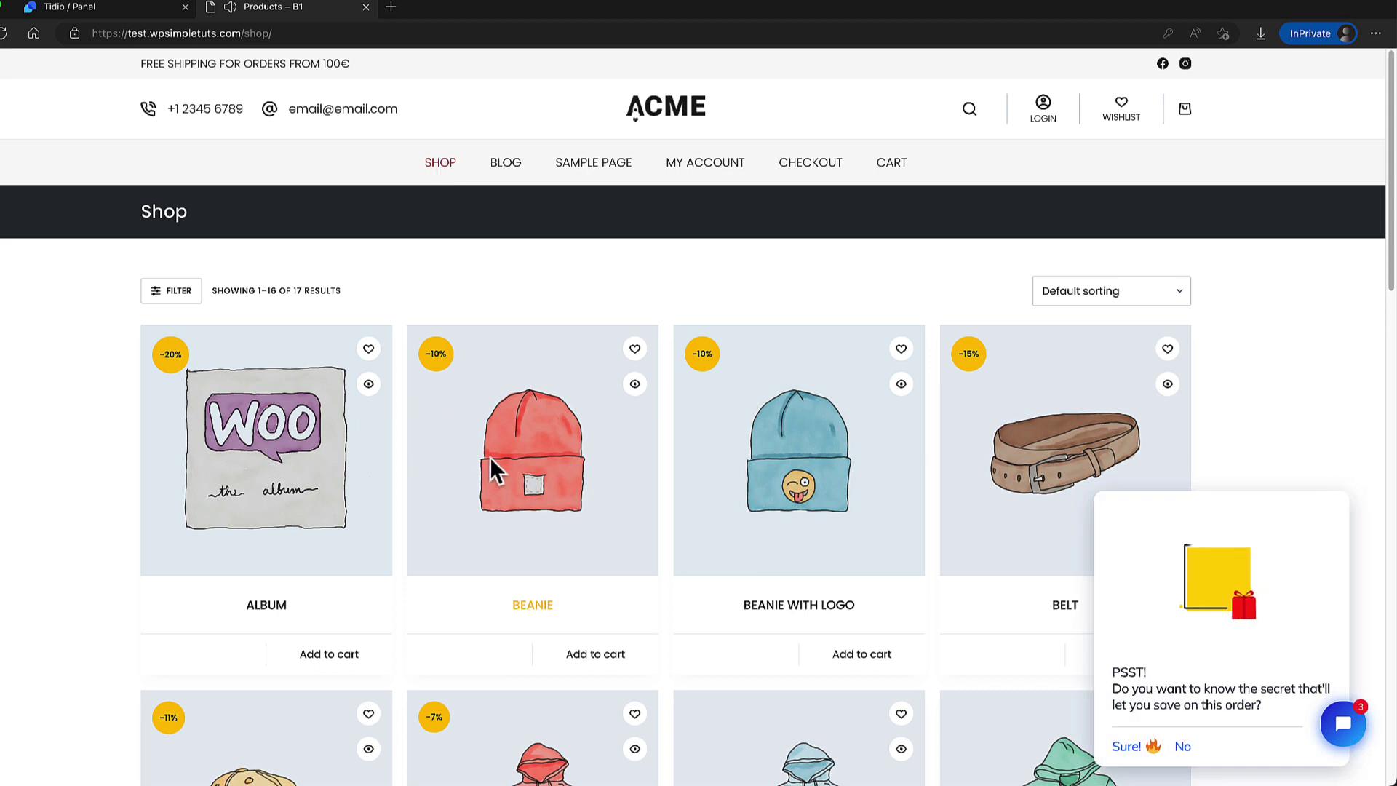
left_click(521, 459)
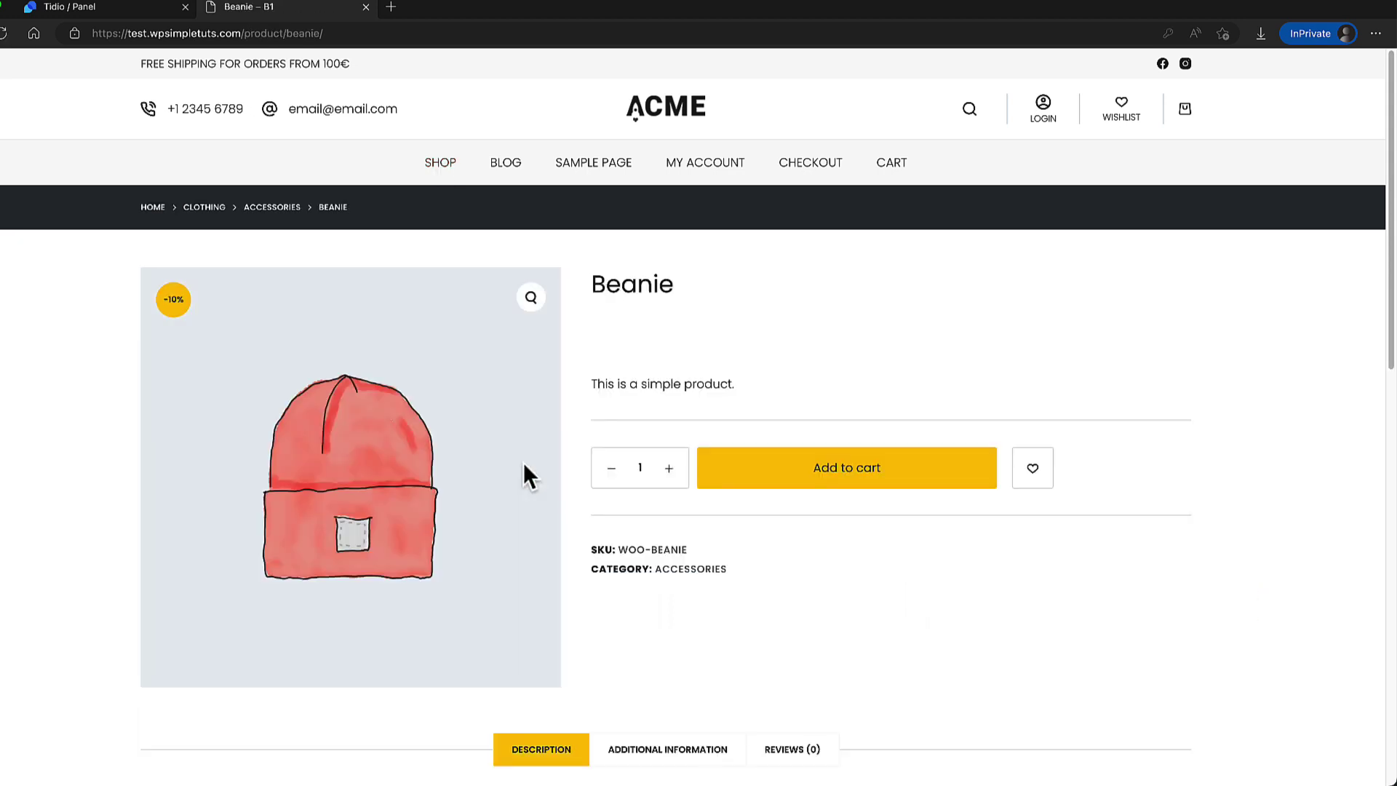
left_click(591, 155)
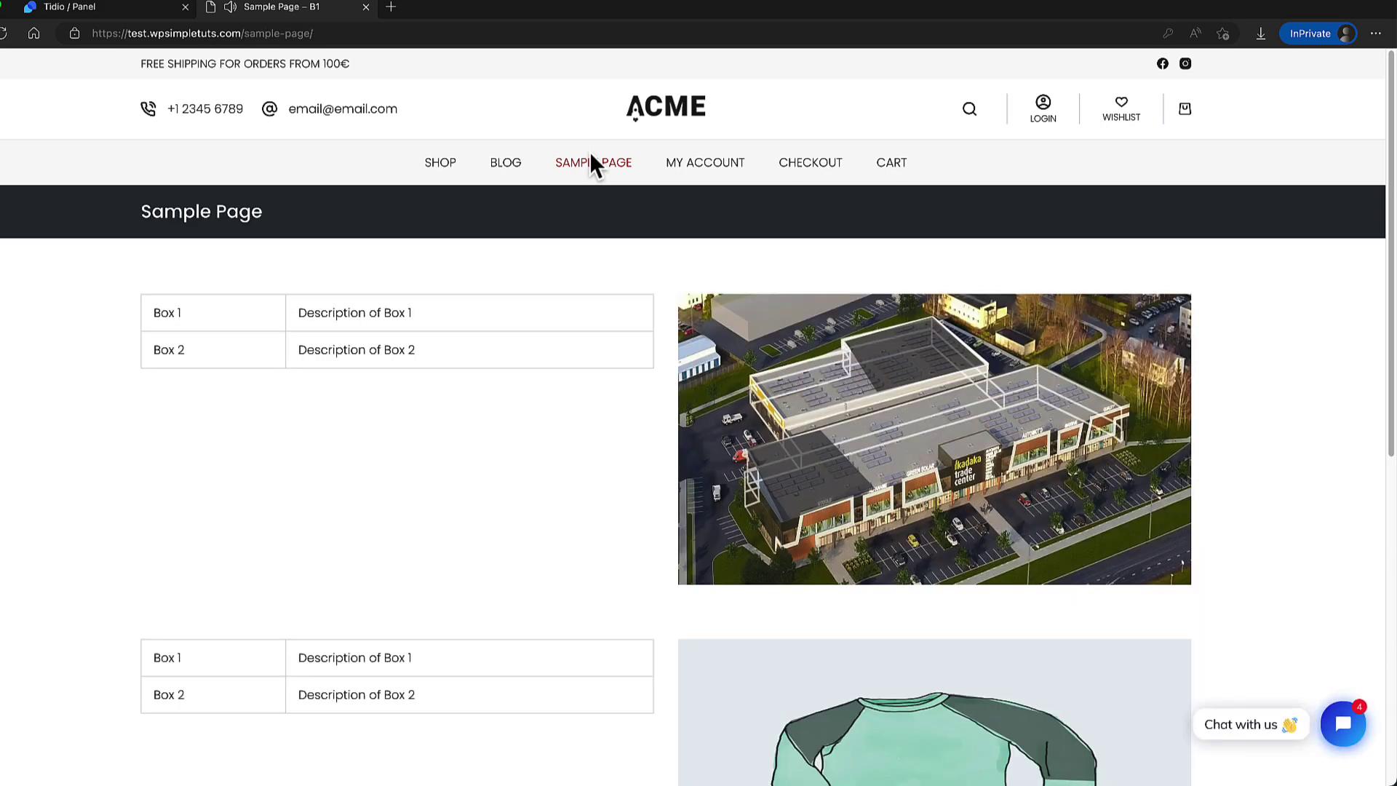
Start a scratch chatbot with a Visitor Clicks on Chat Icon trigger followed by Decision (Buttons).
left_click(92, 10)
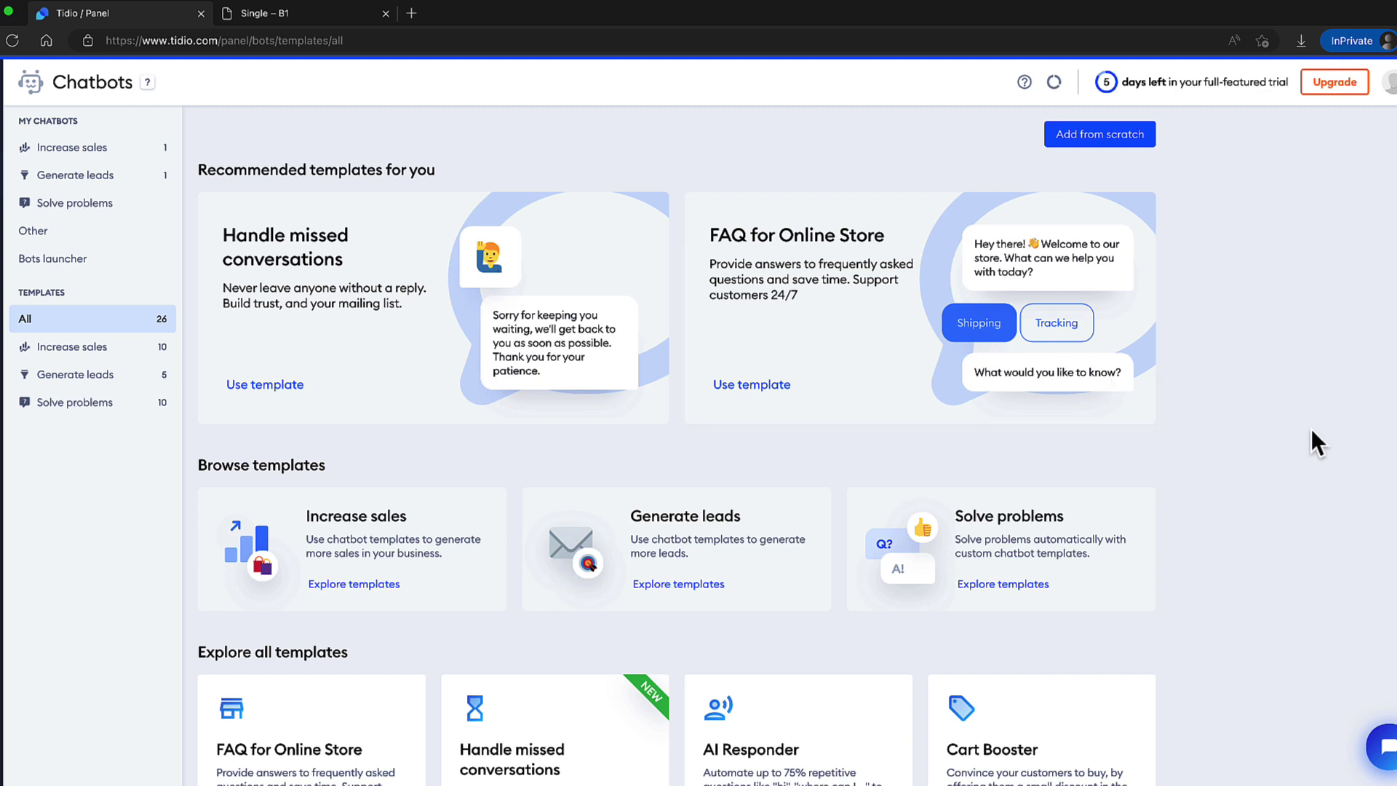
left_click(1077, 135)
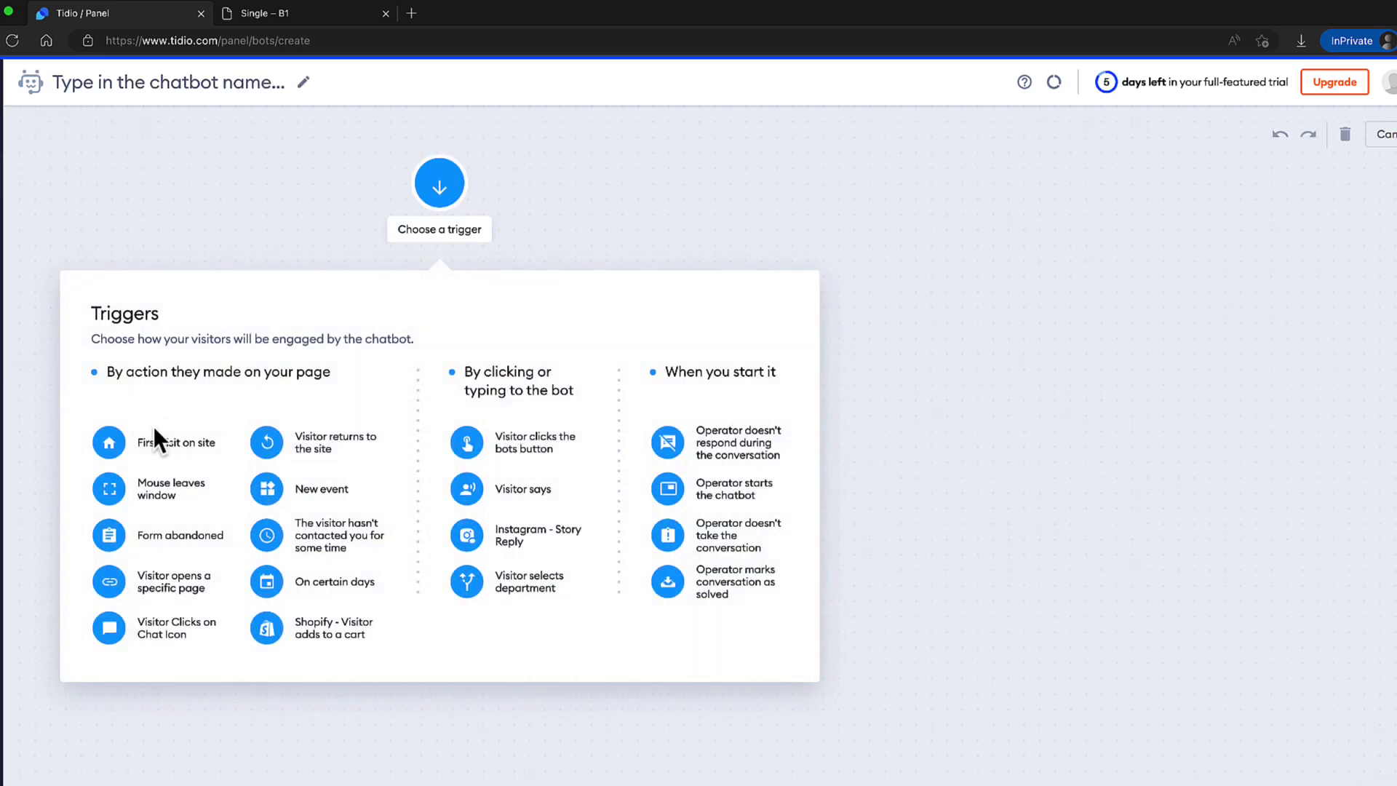
left_click(114, 627)
left_click_drag(691, 195, 207, 446)
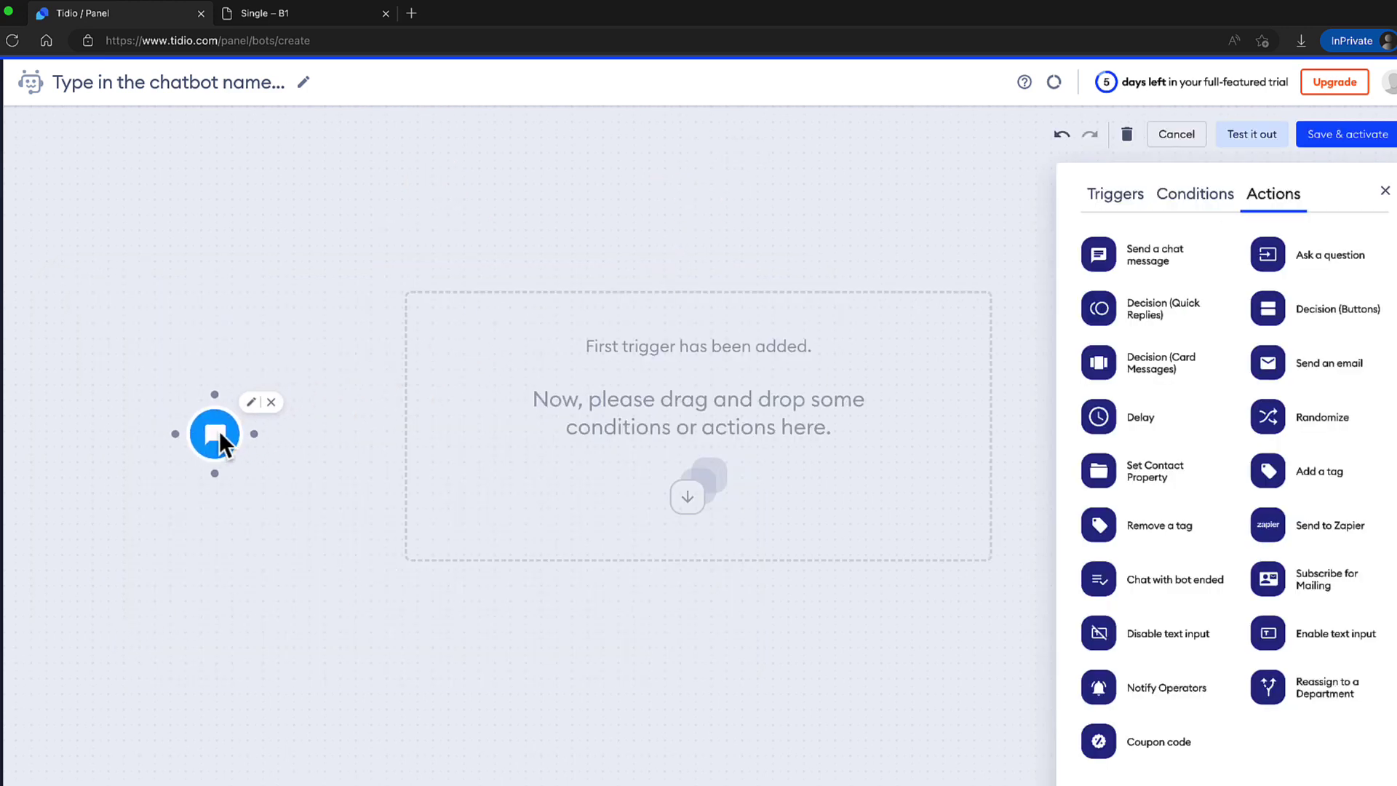
left_click_drag(1268, 308, 402, 431)
left_click(432, 398)
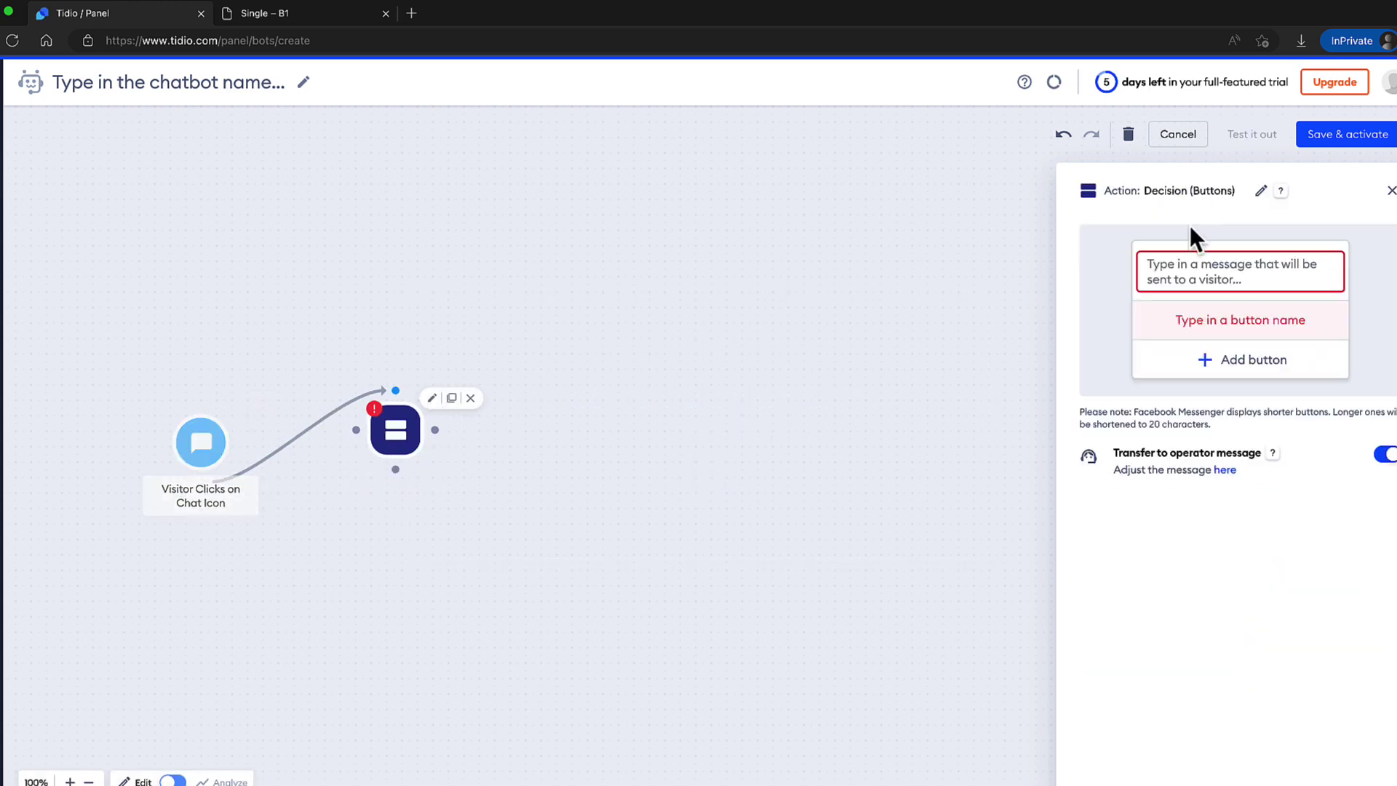
Ask 'What is it you are looking for?' with Shipping and Tracking buttons, then return to templates.
left_click(1251, 269)
type("What is it you are looking for?")
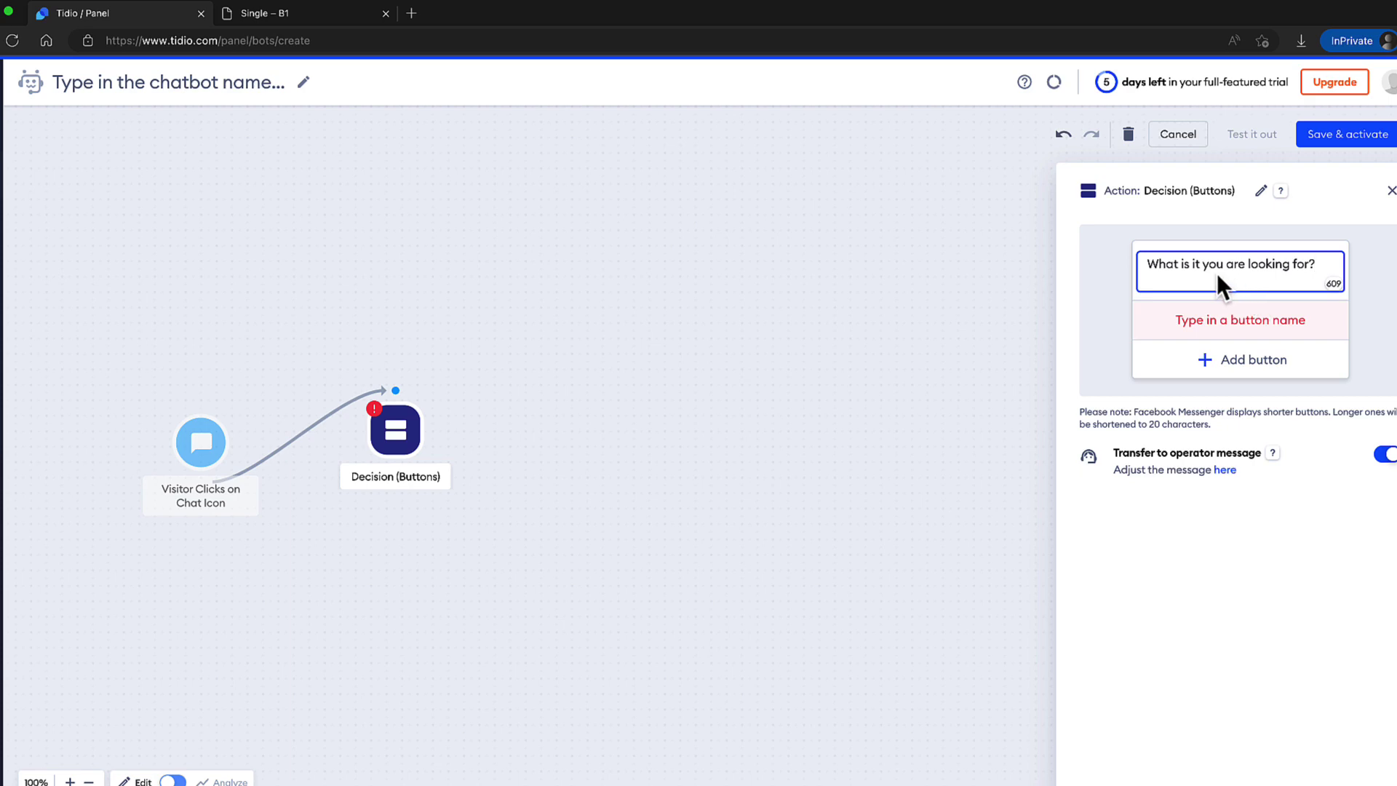
left_click(1211, 322)
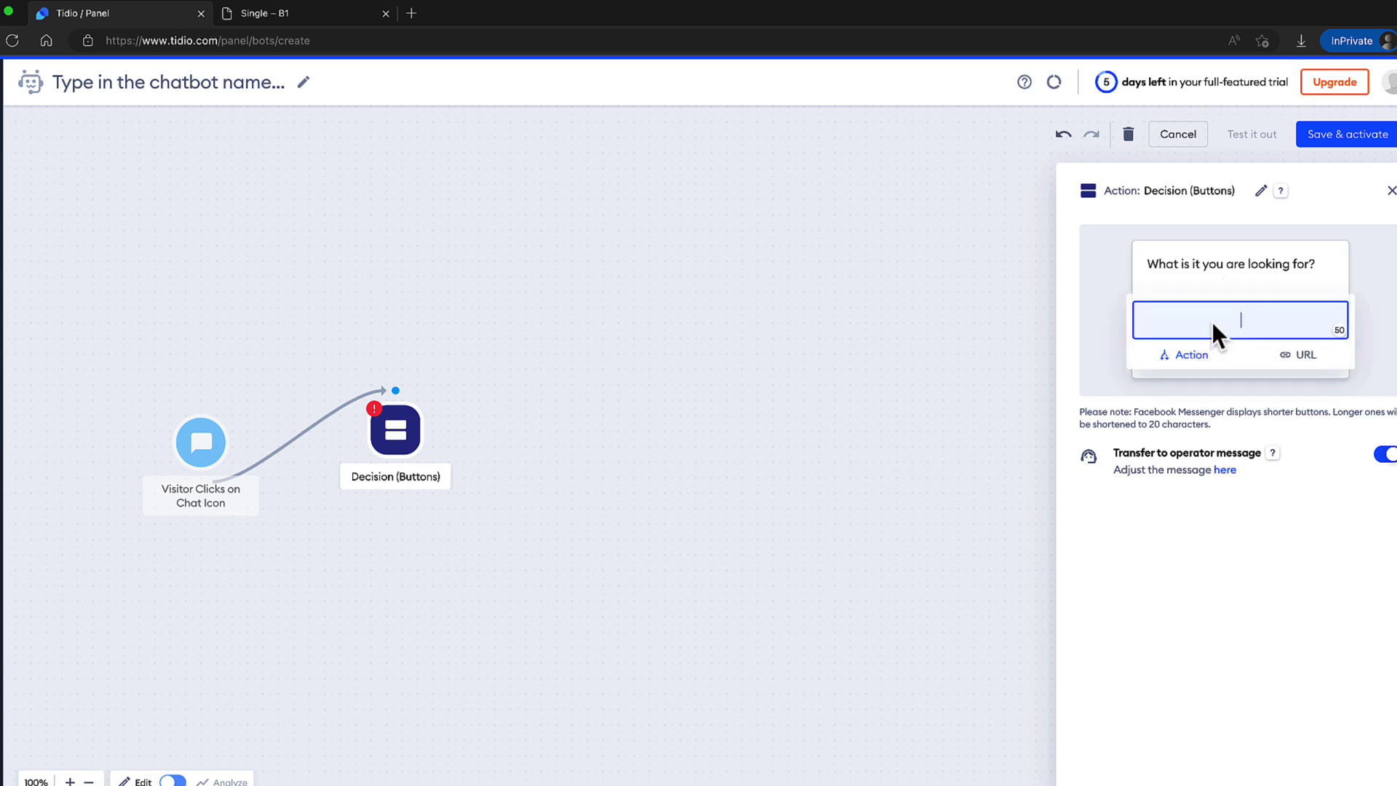
type("Shipping")
key("Return")
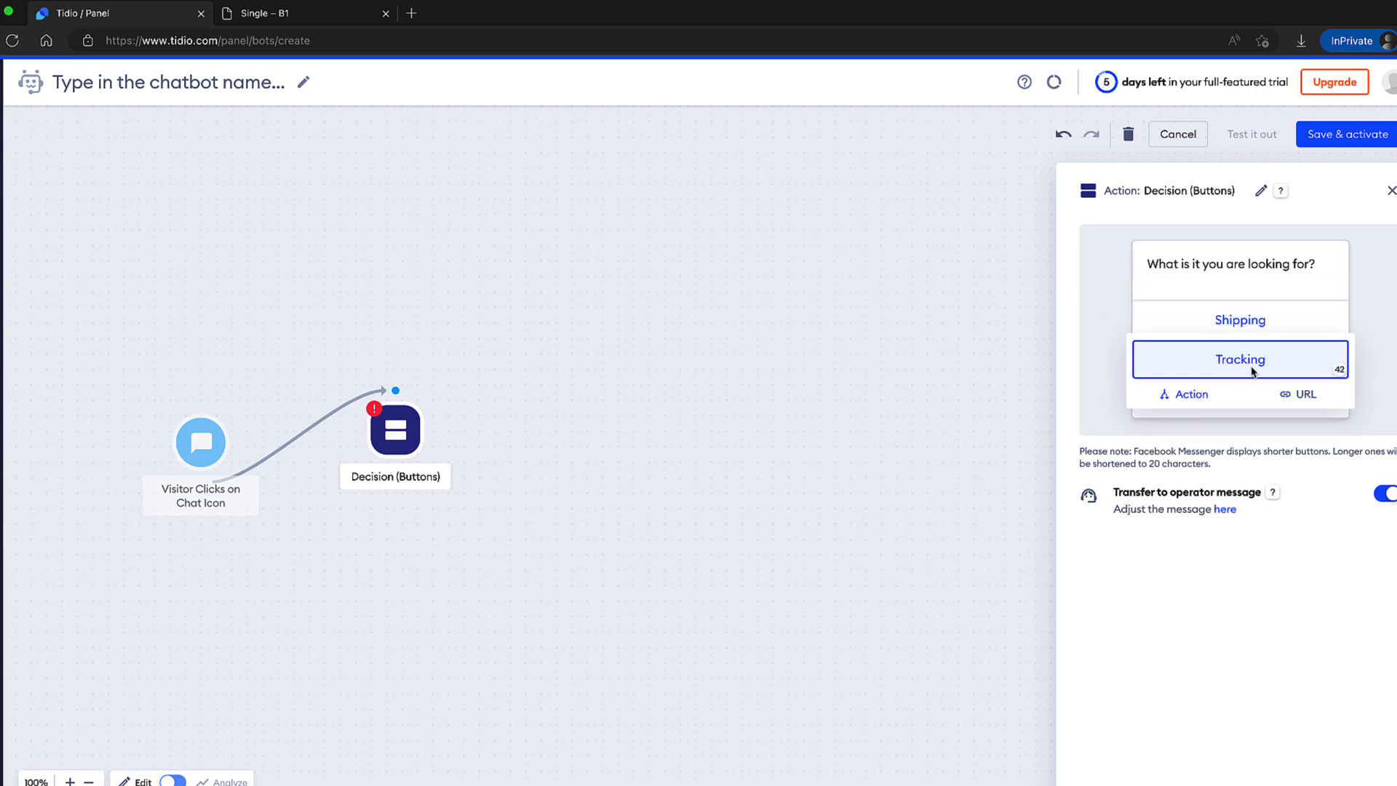
left_click(1386, 371)
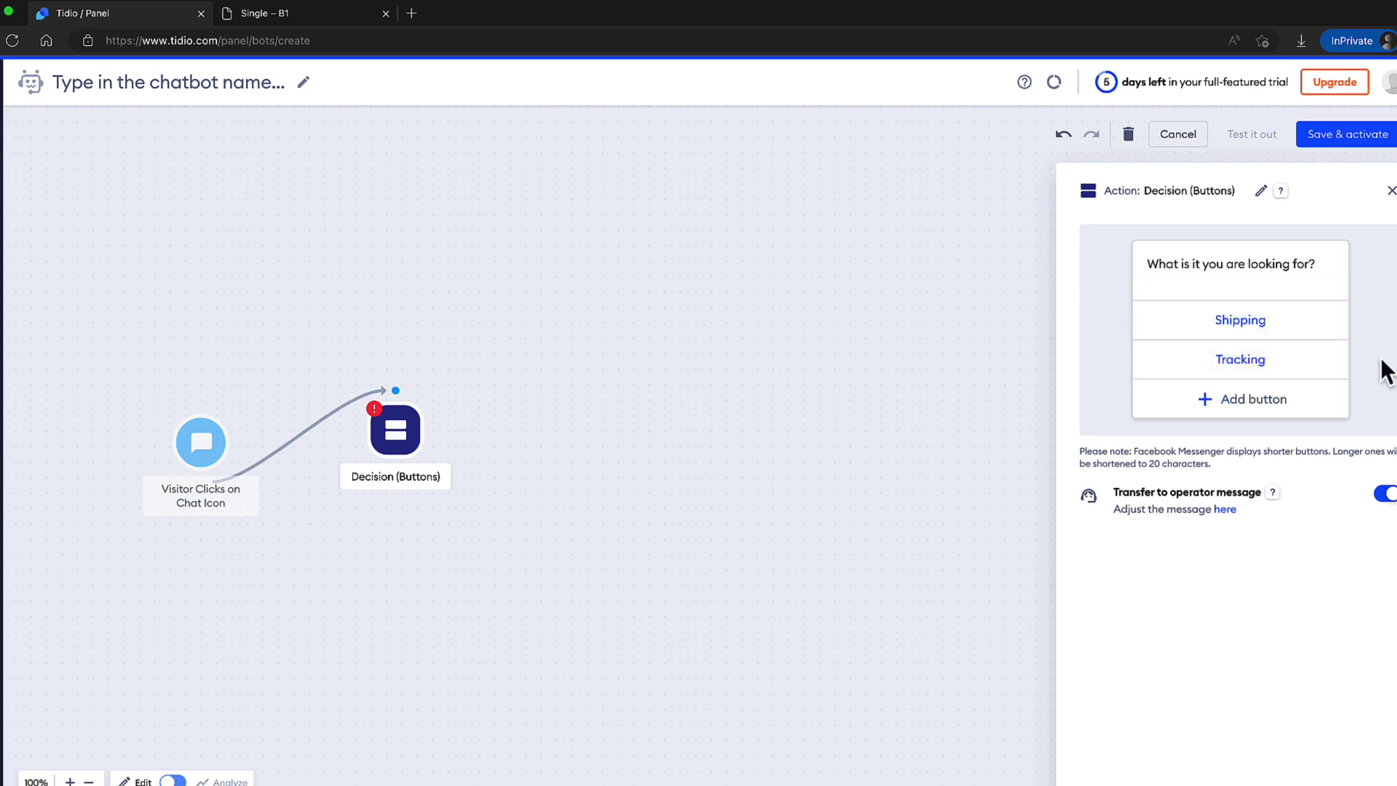
left_click(643, 477)
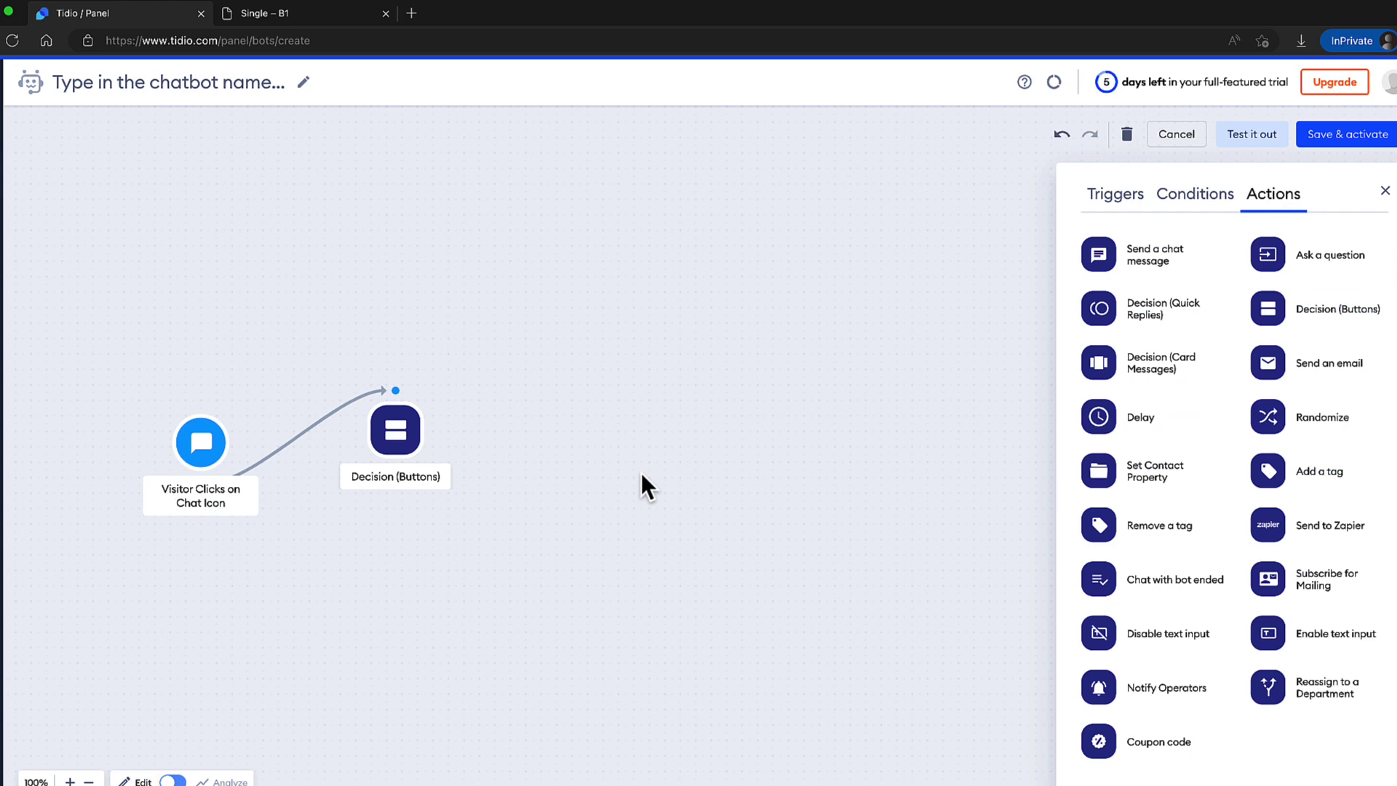
left_click(866, 241)
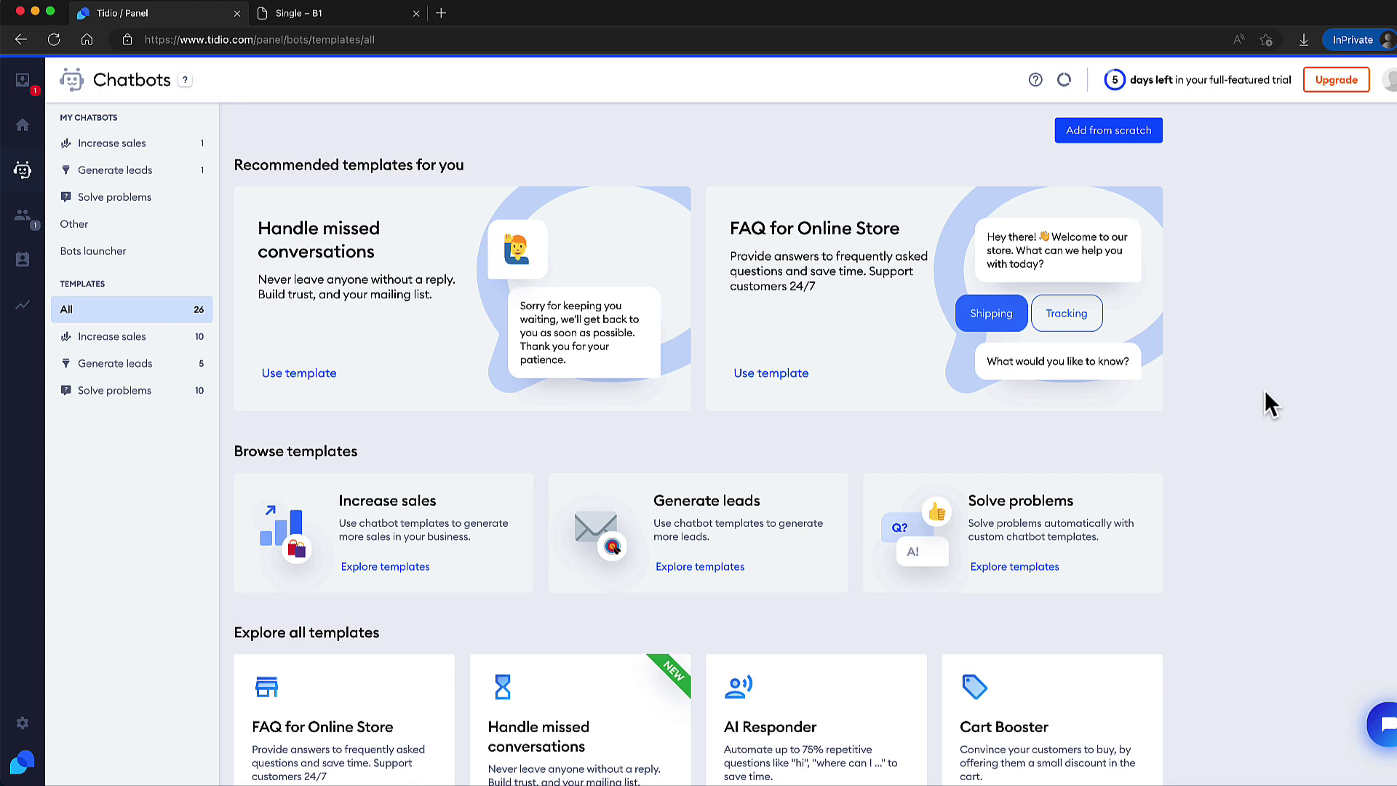
Create a chatbot from the FAQ for Online Store template and open its Chat status condition.
scroll(1264, 390, "down", 5)
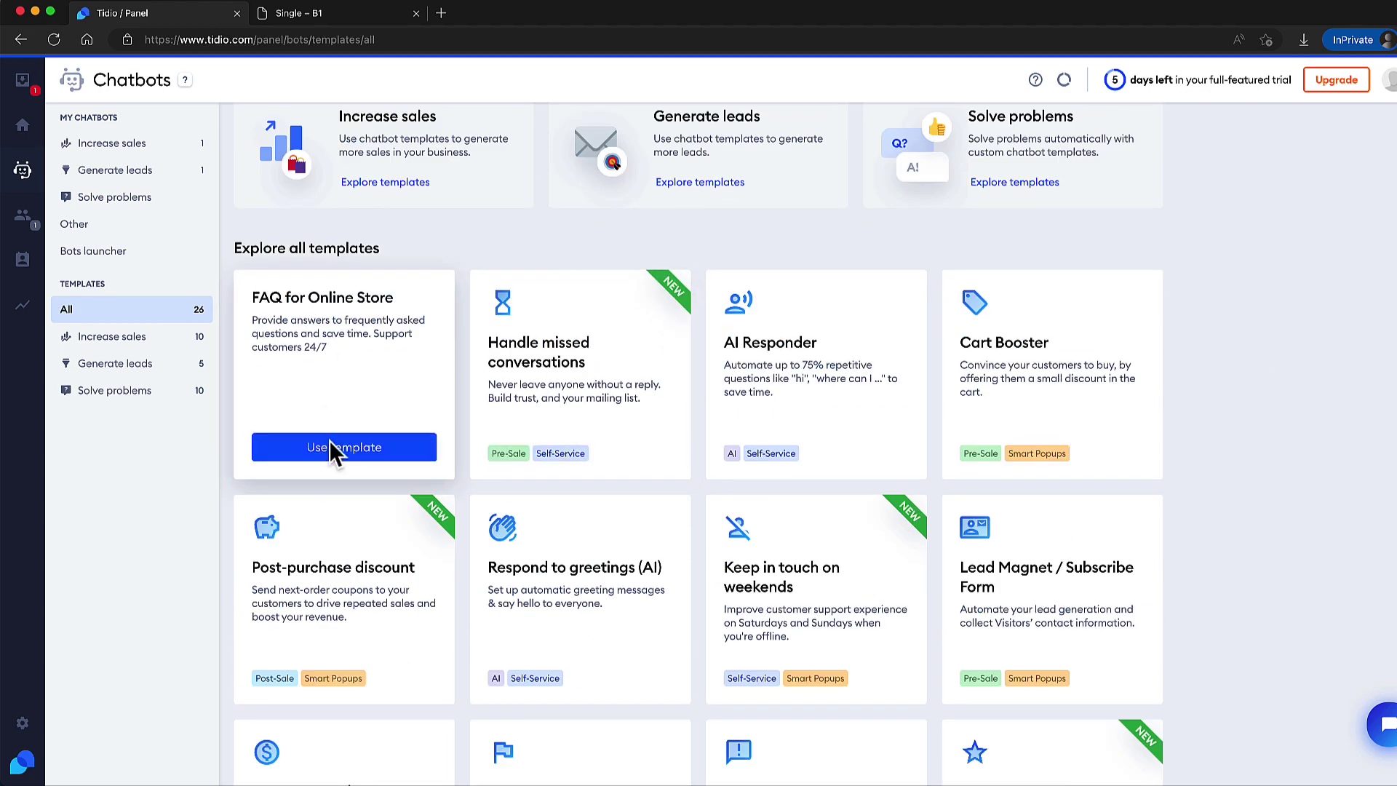
left_click(335, 442)
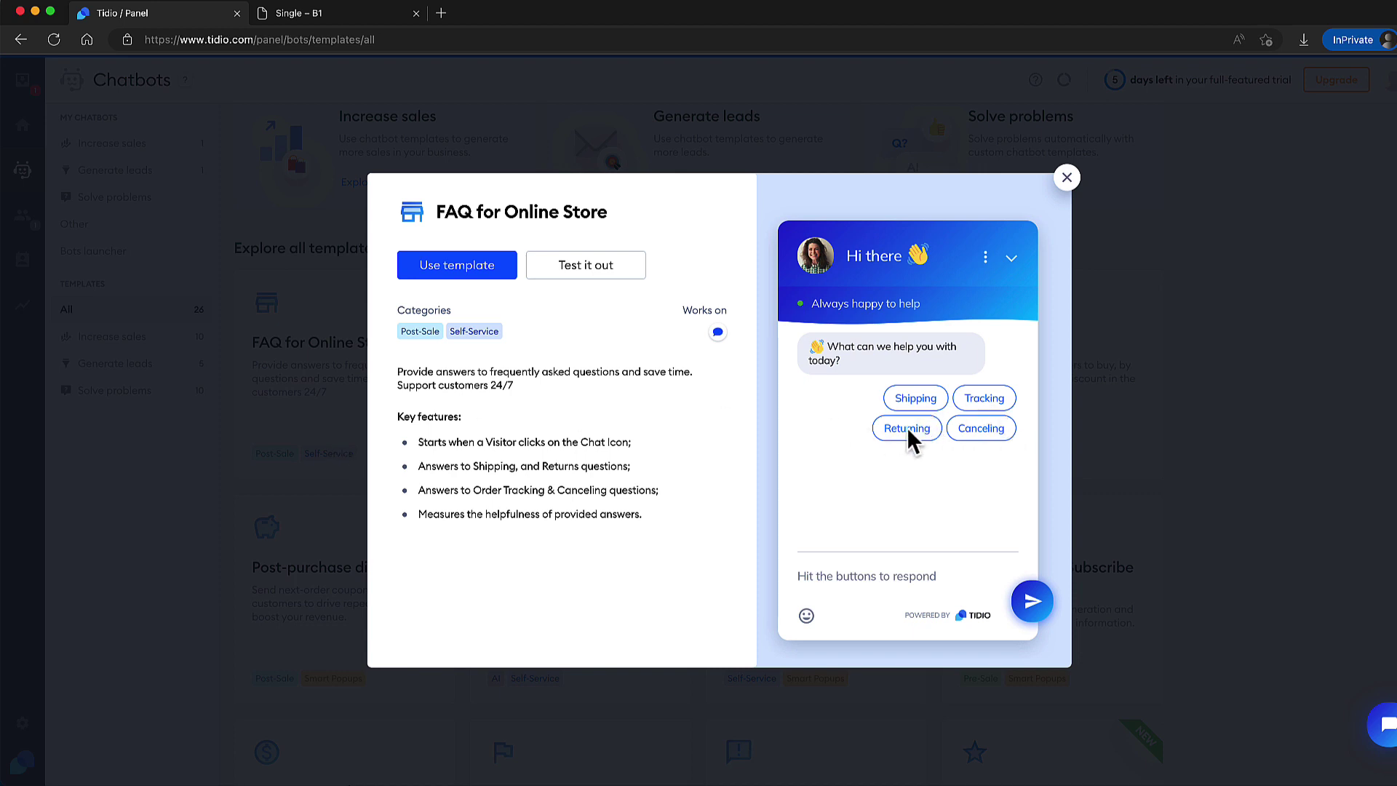
left_click(463, 273)
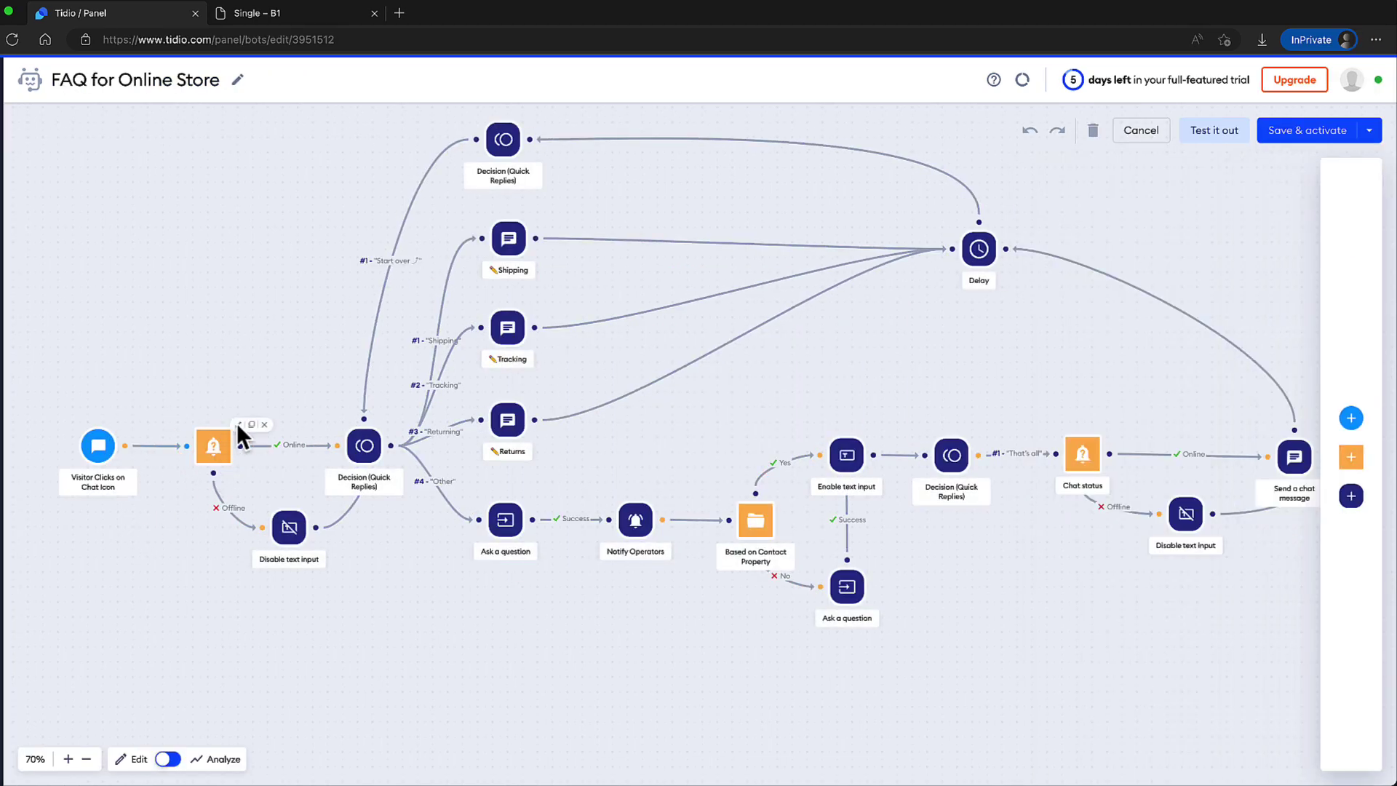
left_click(239, 423)
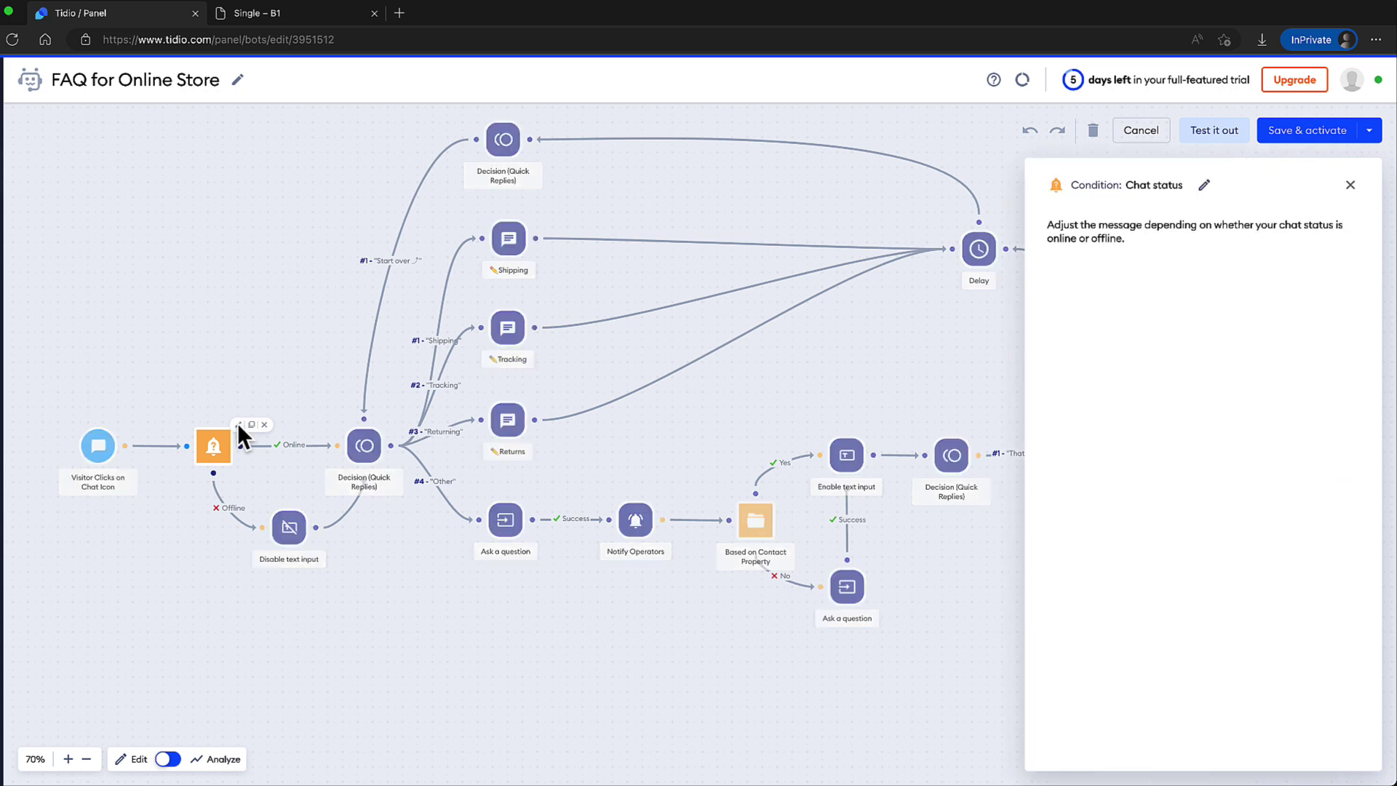
Inspect the Disable text input, quick-reply, Shipping, Tracking, Returns and Ask a question nodes, then close the panel.
left_click(294, 535)
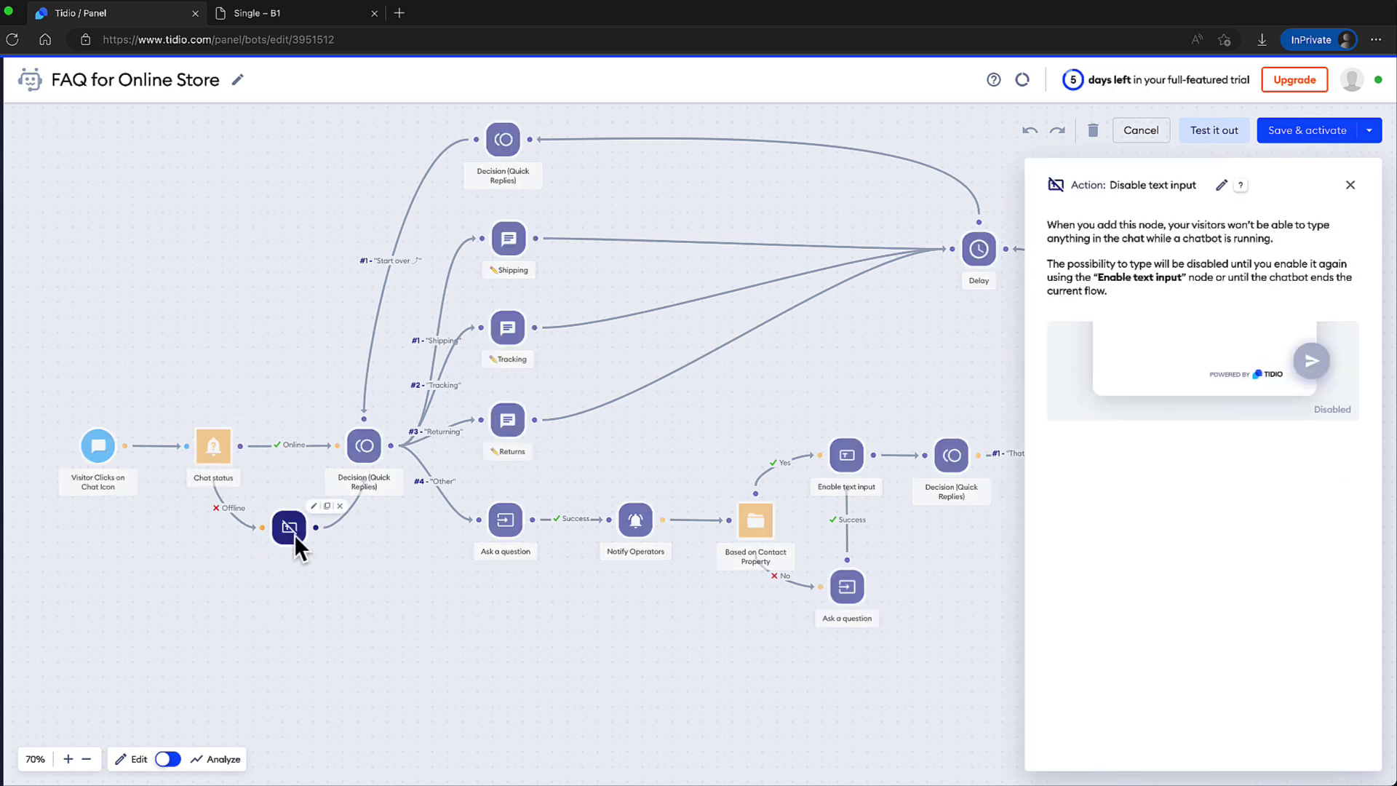
left_click(503, 138)
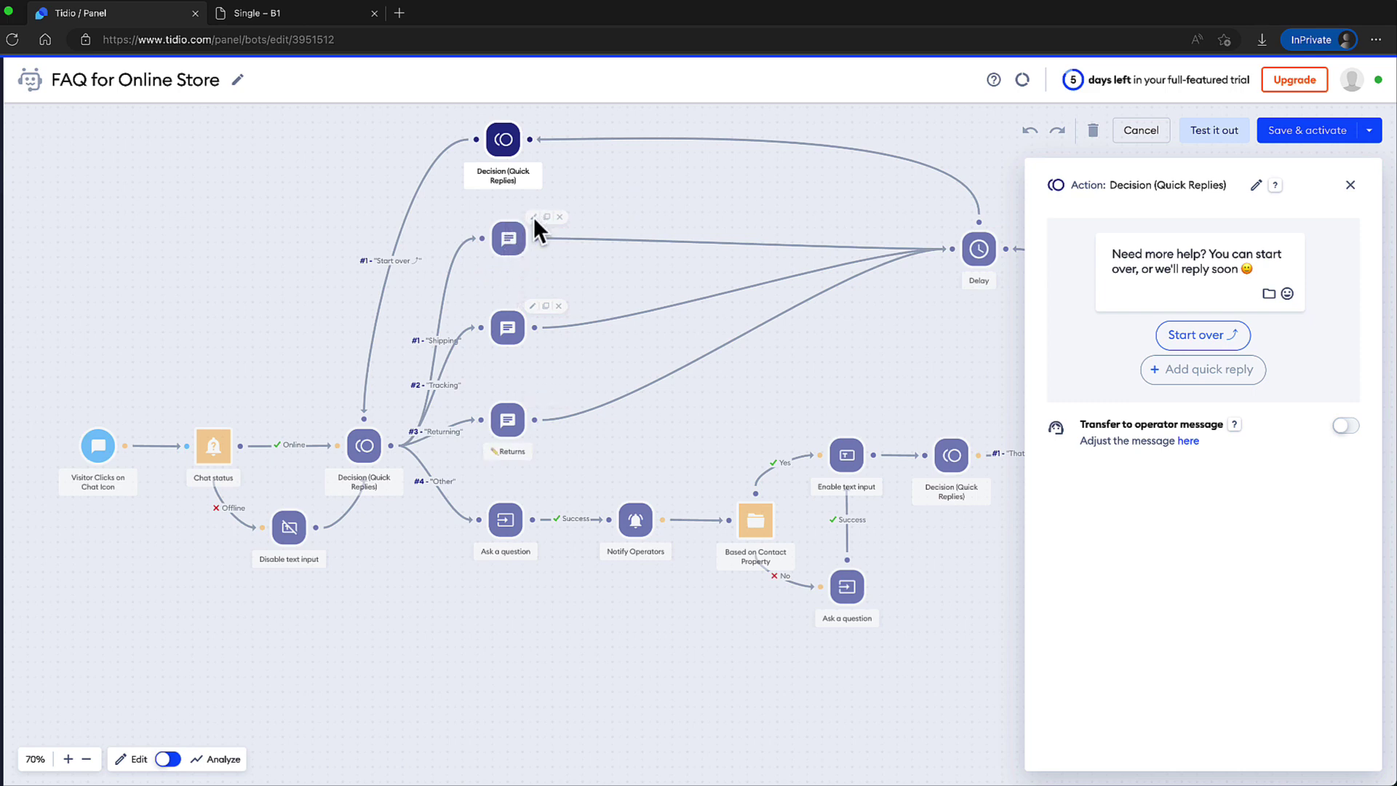
left_click(531, 227)
left_click_drag(1194, 305, 1107, 272)
left_click(1204, 302)
left_click(508, 328)
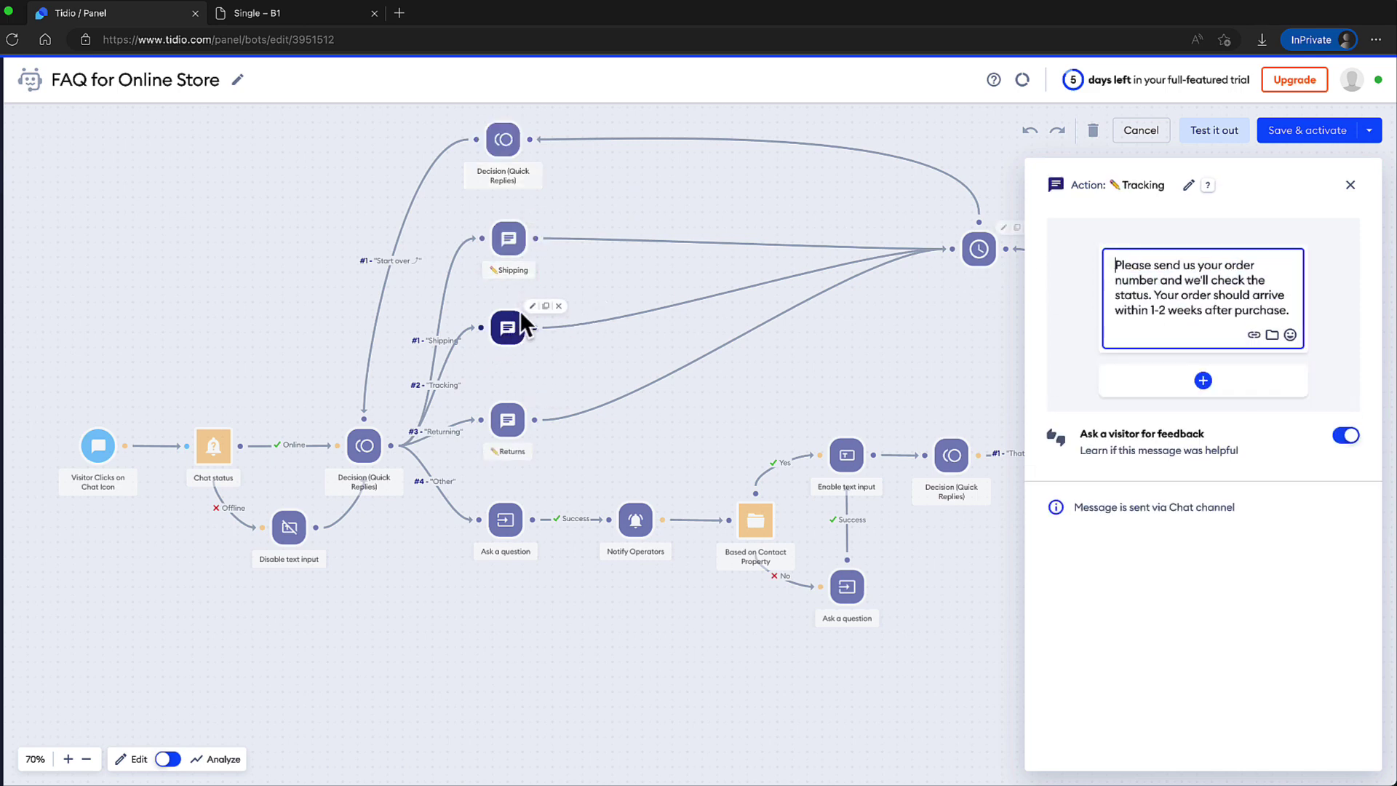
left_click(506, 418)
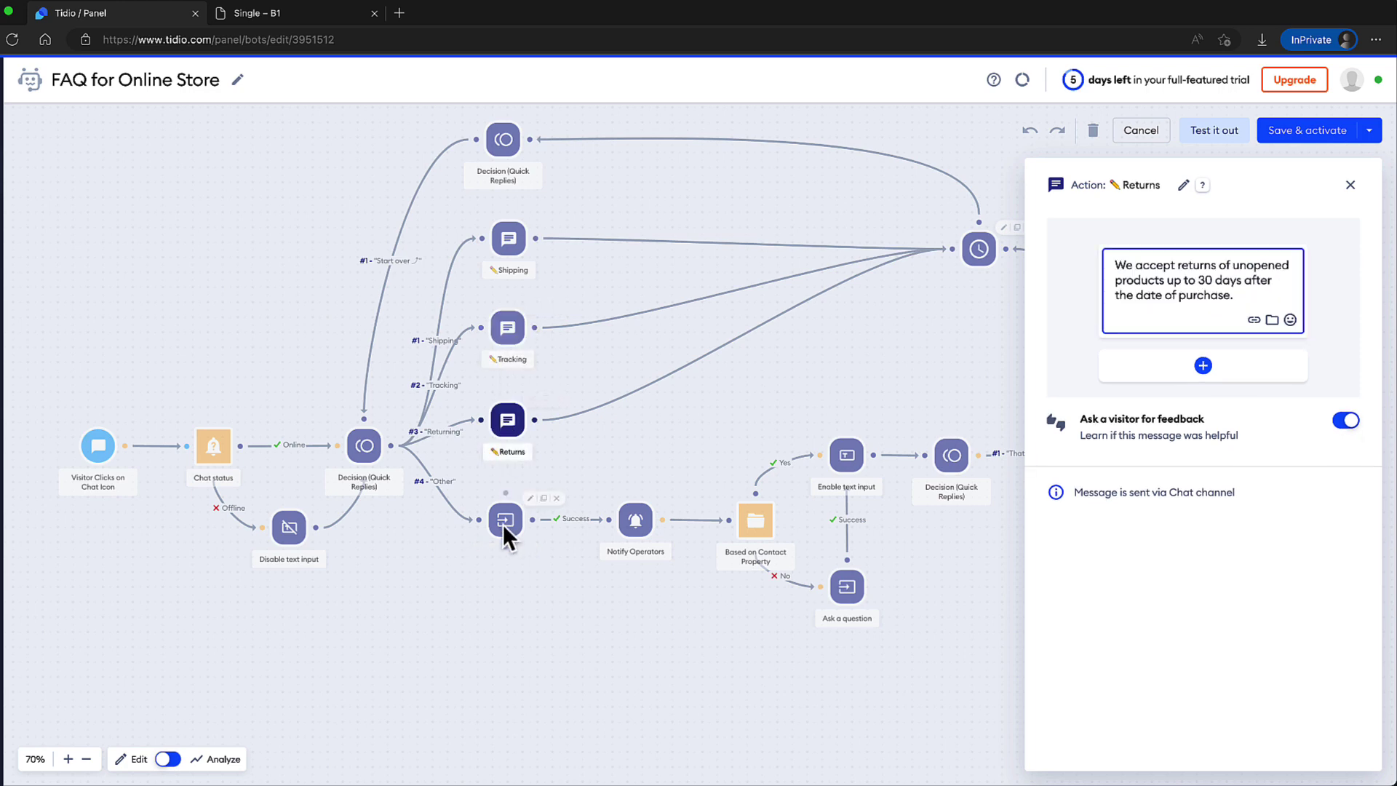
left_click(504, 521)
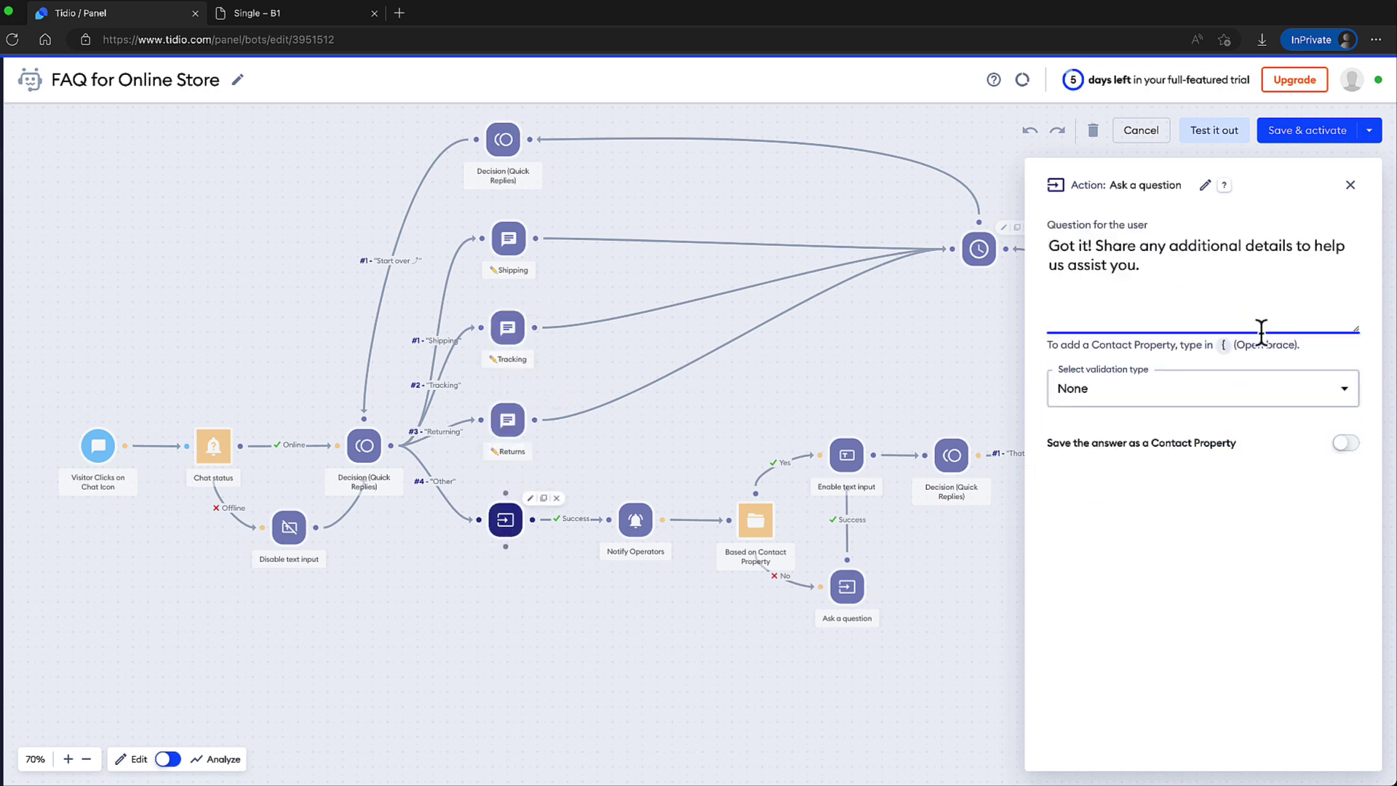
left_click(1350, 185)
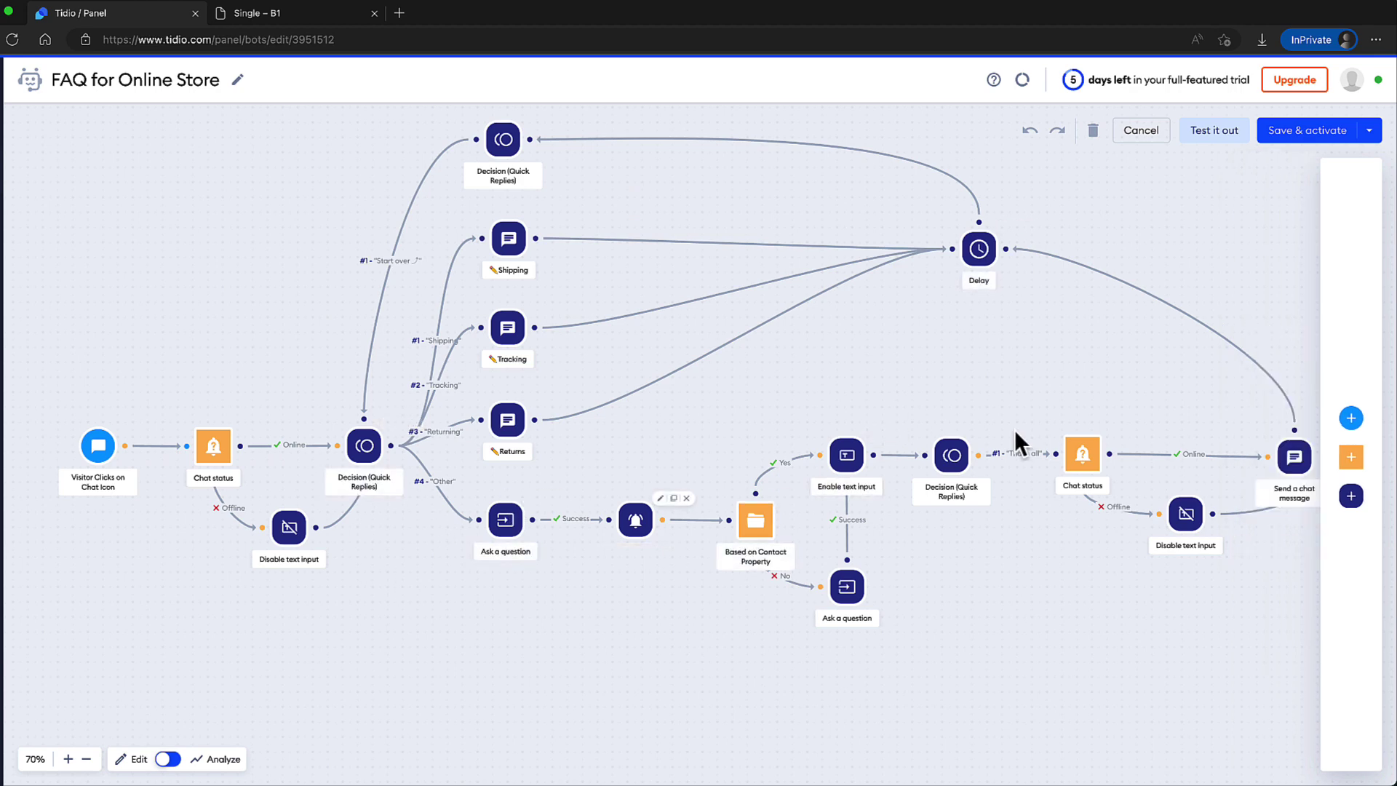
Add a 'Visitor opens a specific page' trigger and delete the 'Visitor Clicks on Chat Icon' trigger.
mouse_move(1359, 378)
left_click(1274, 420)
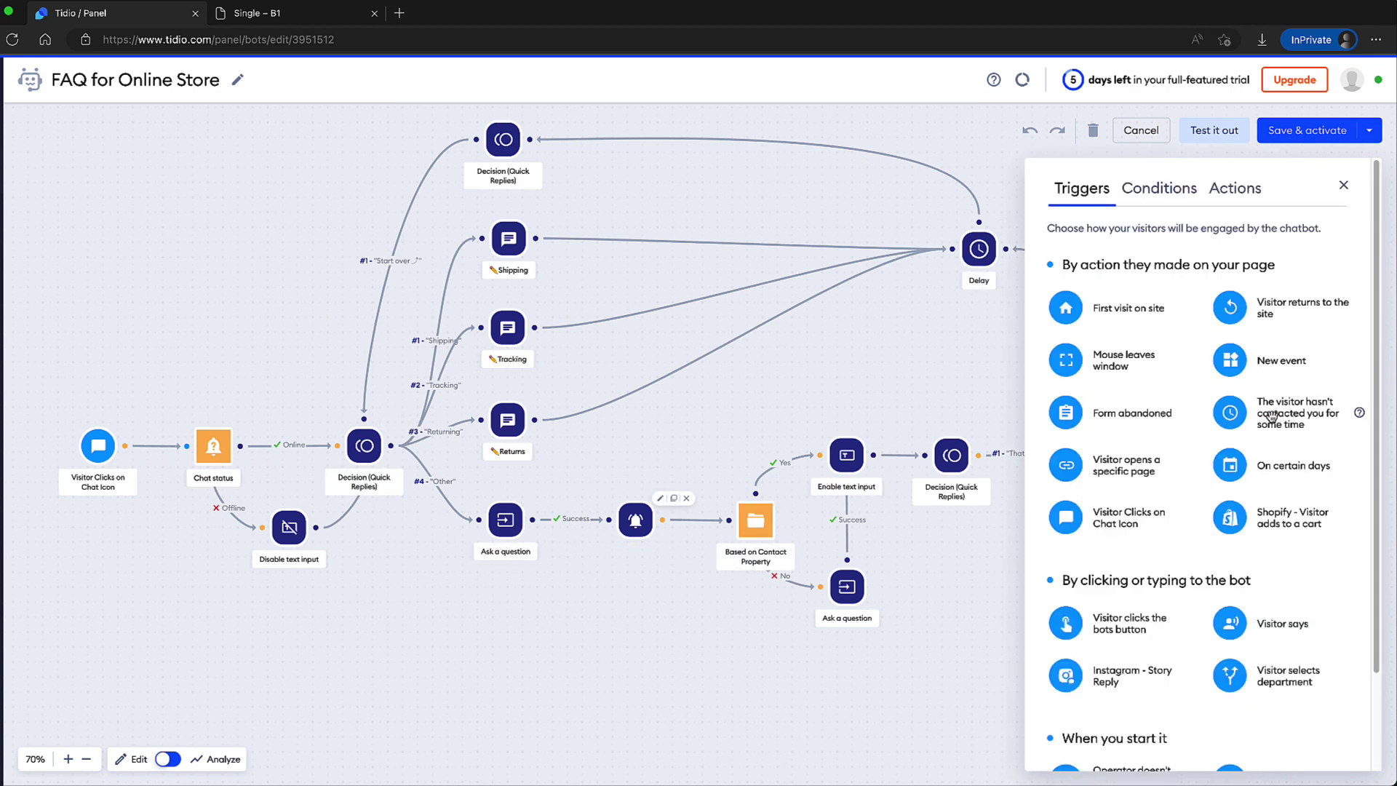
left_click_drag(1068, 460, 102, 486)
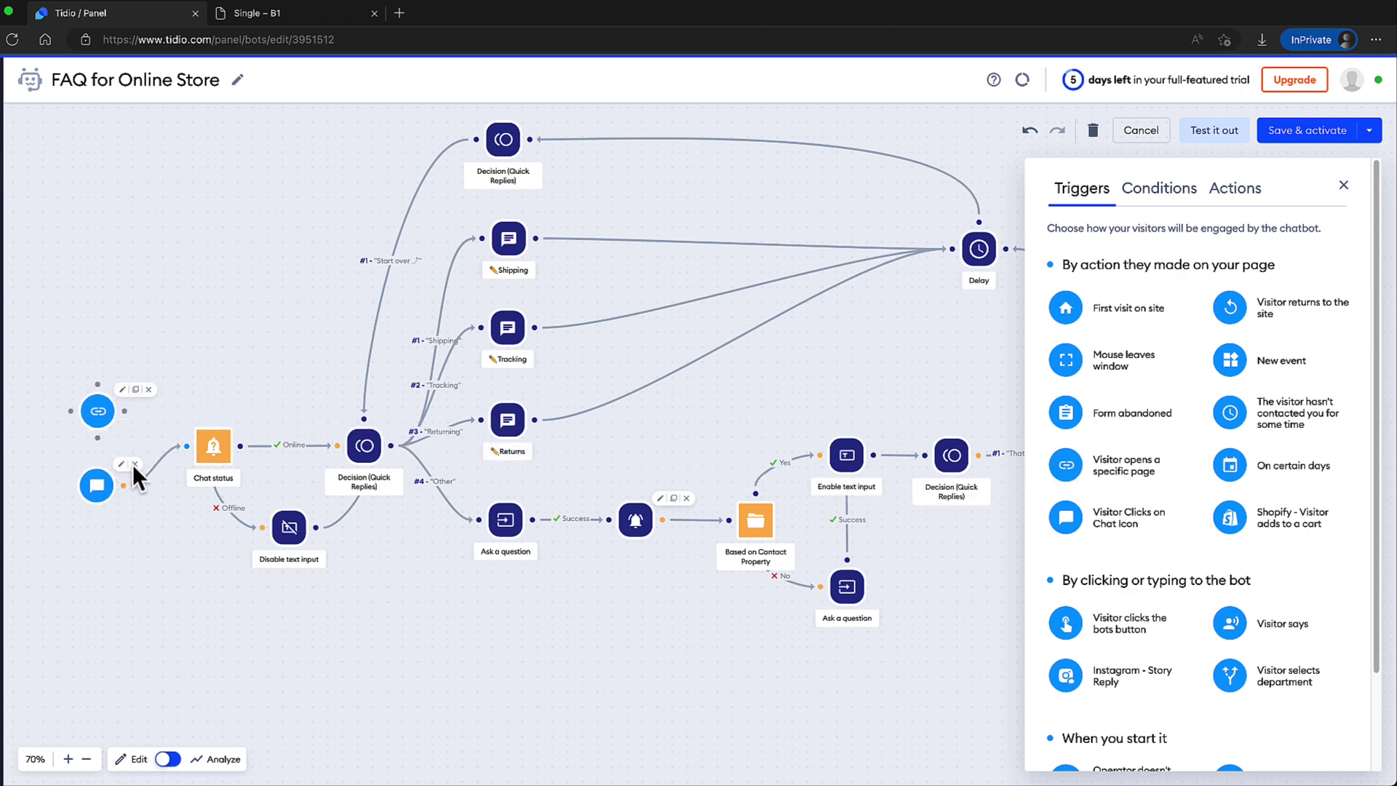
left_click(135, 464)
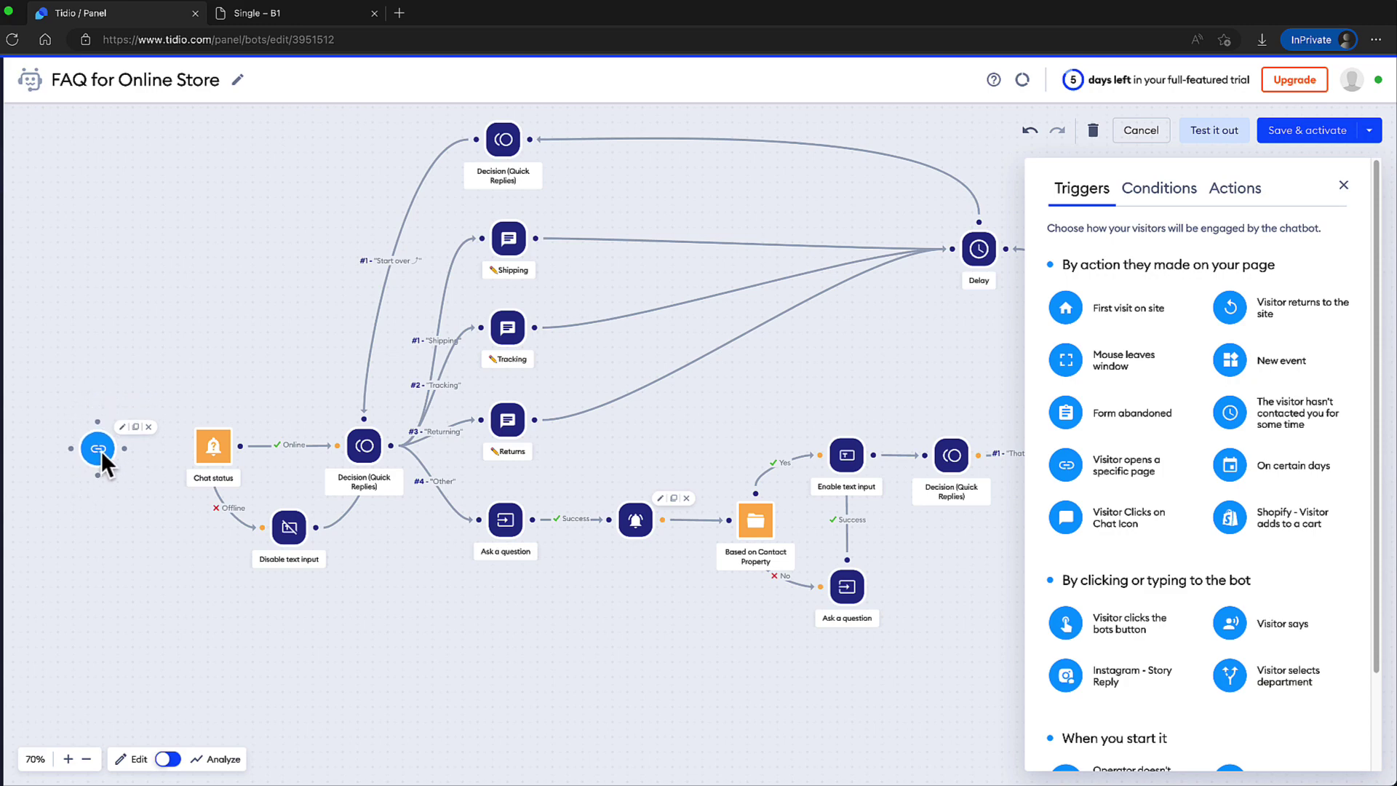
Set the page trigger to the store's Sample Page URL with Exact address matching.
left_click(299, 12)
scroll(679, 454, "down", 15)
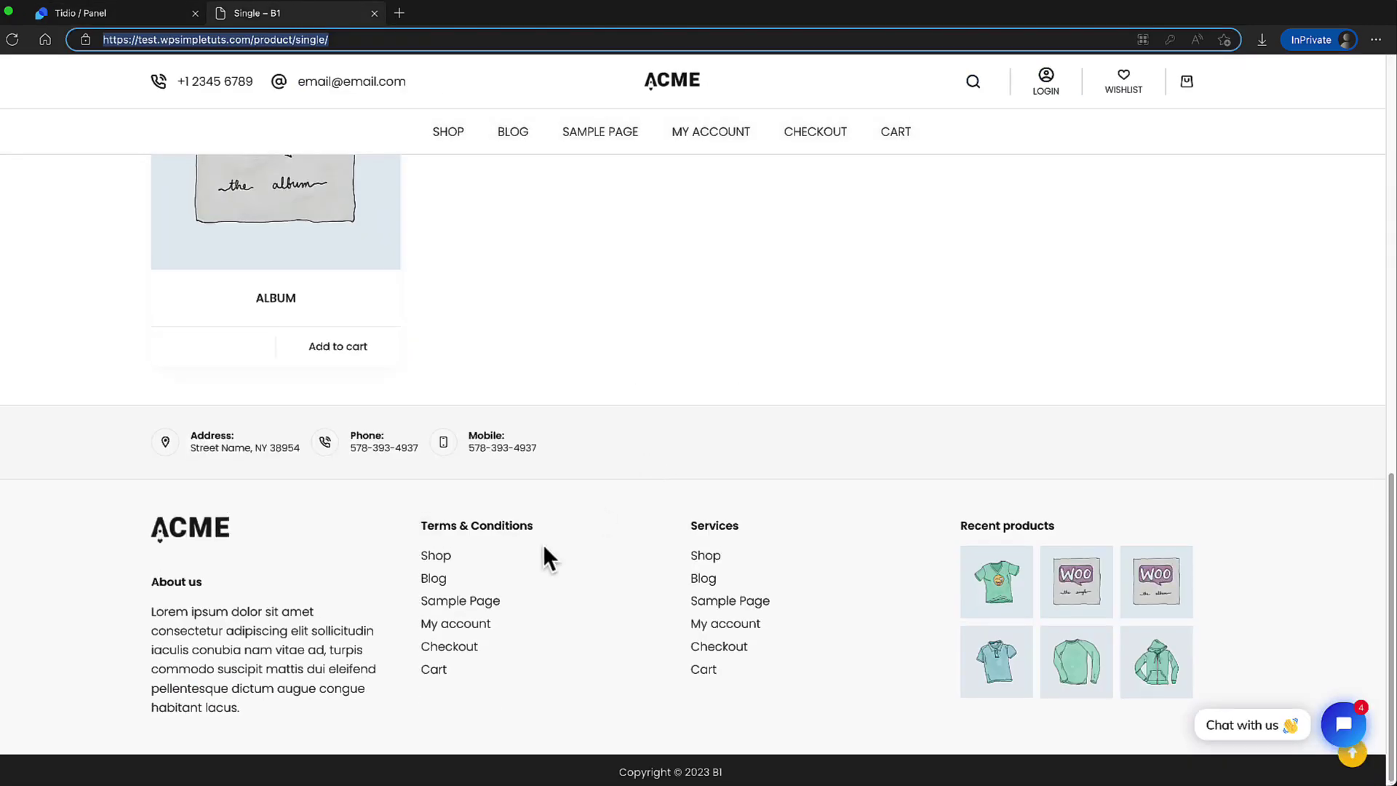
left_click(517, 566)
scroll(576, 386, "down", 10)
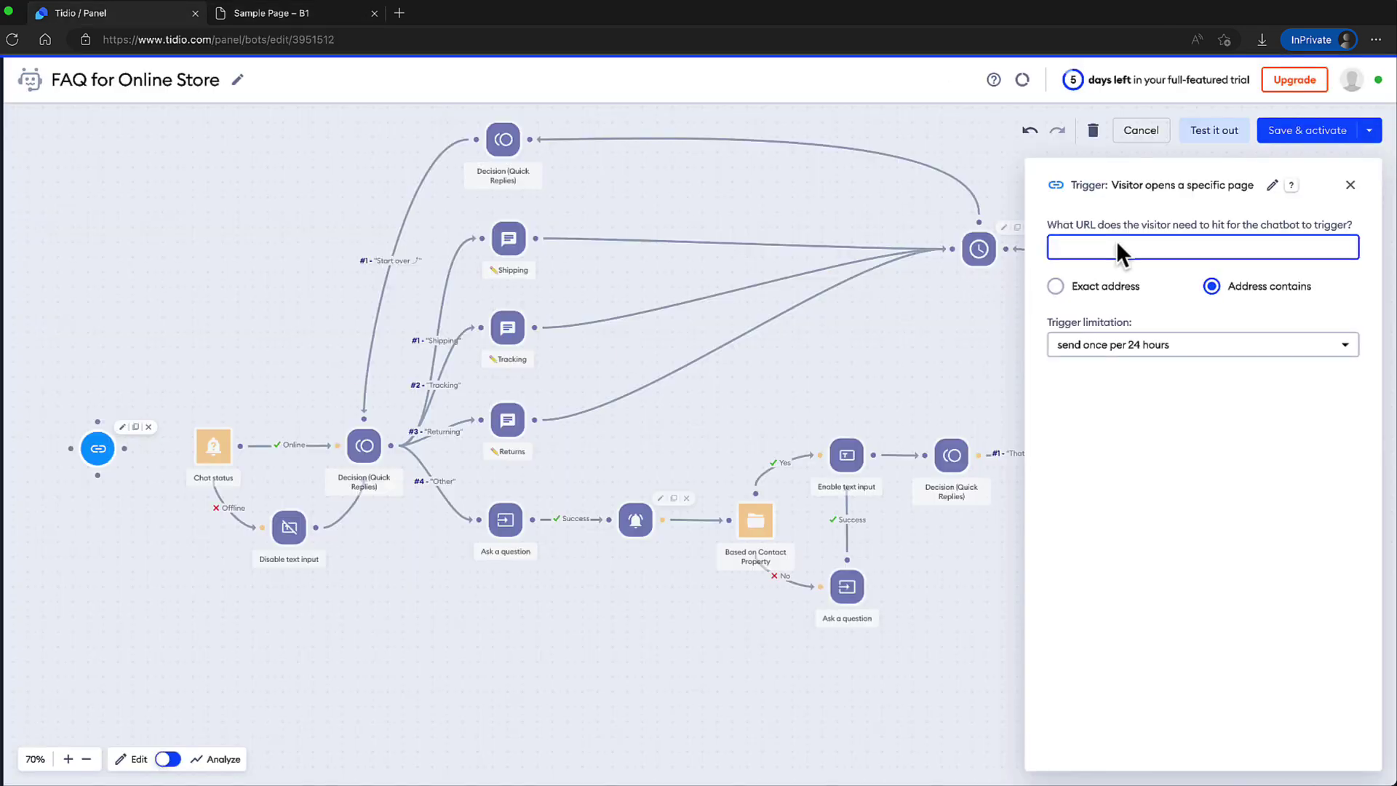
type("https://test.wpsimpletuts.com/sample-page/")
left_click(1056, 286)
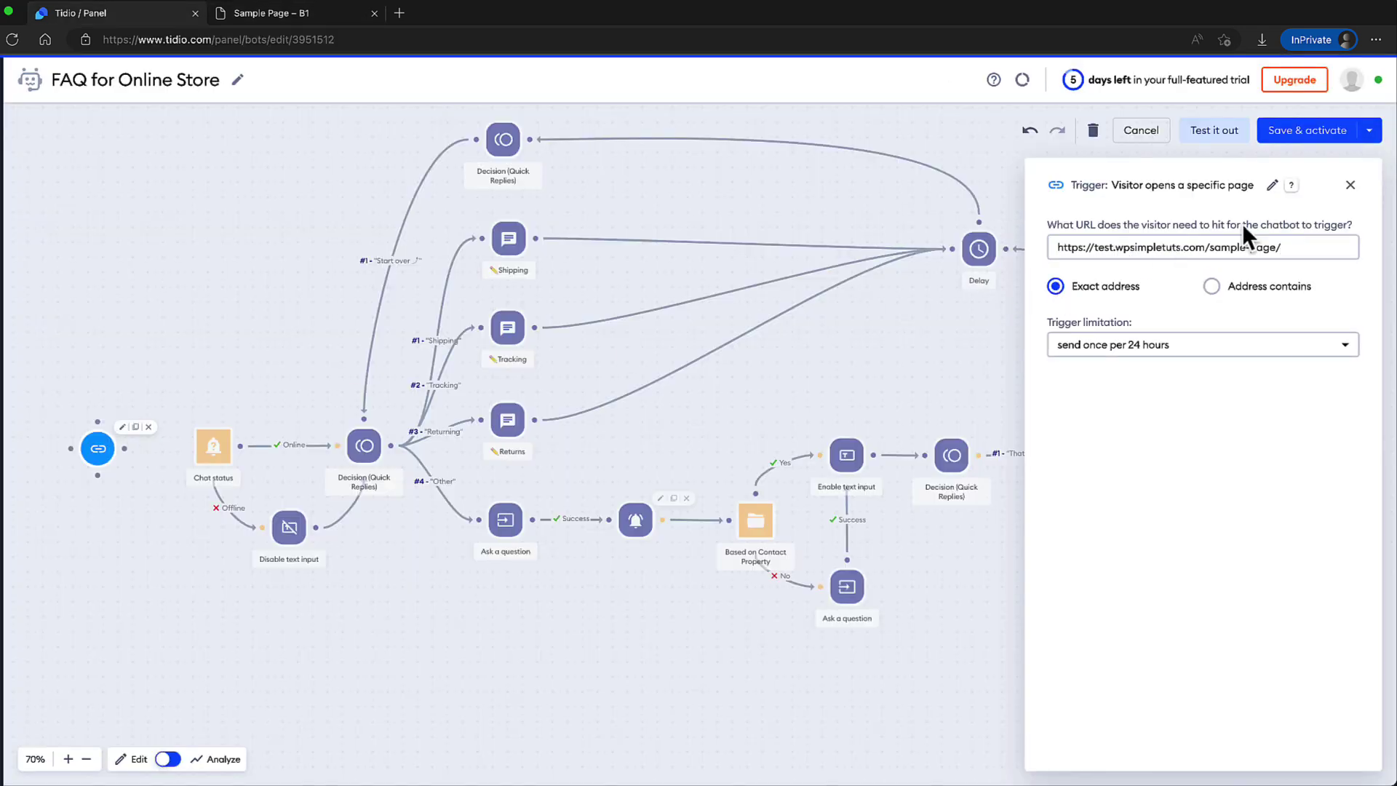
left_click(1350, 185)
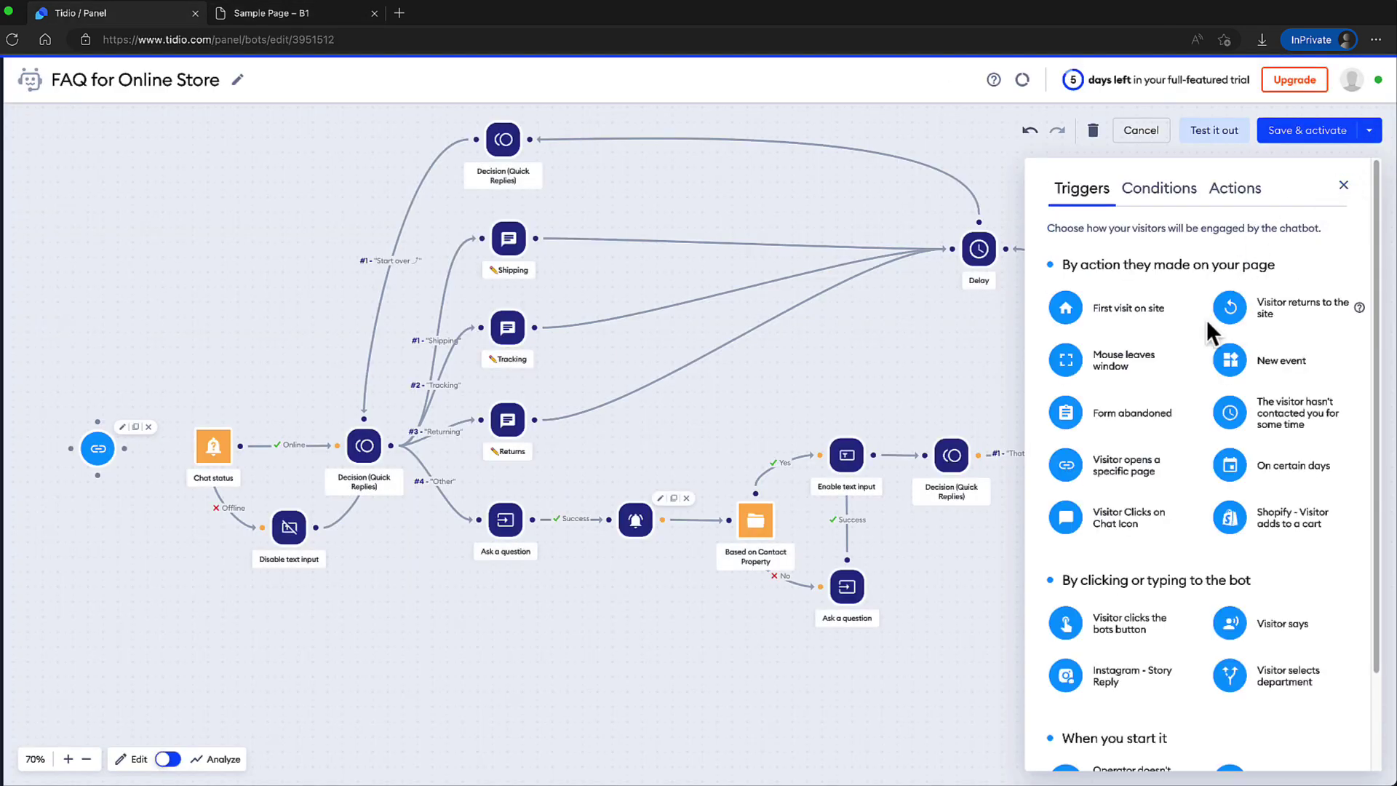
Add an 'Operator starts the chatbot' trigger and connect both triggers to Chat status.
scroll(1209, 316, "down", 2)
left_click_drag(1230, 670, 99, 368)
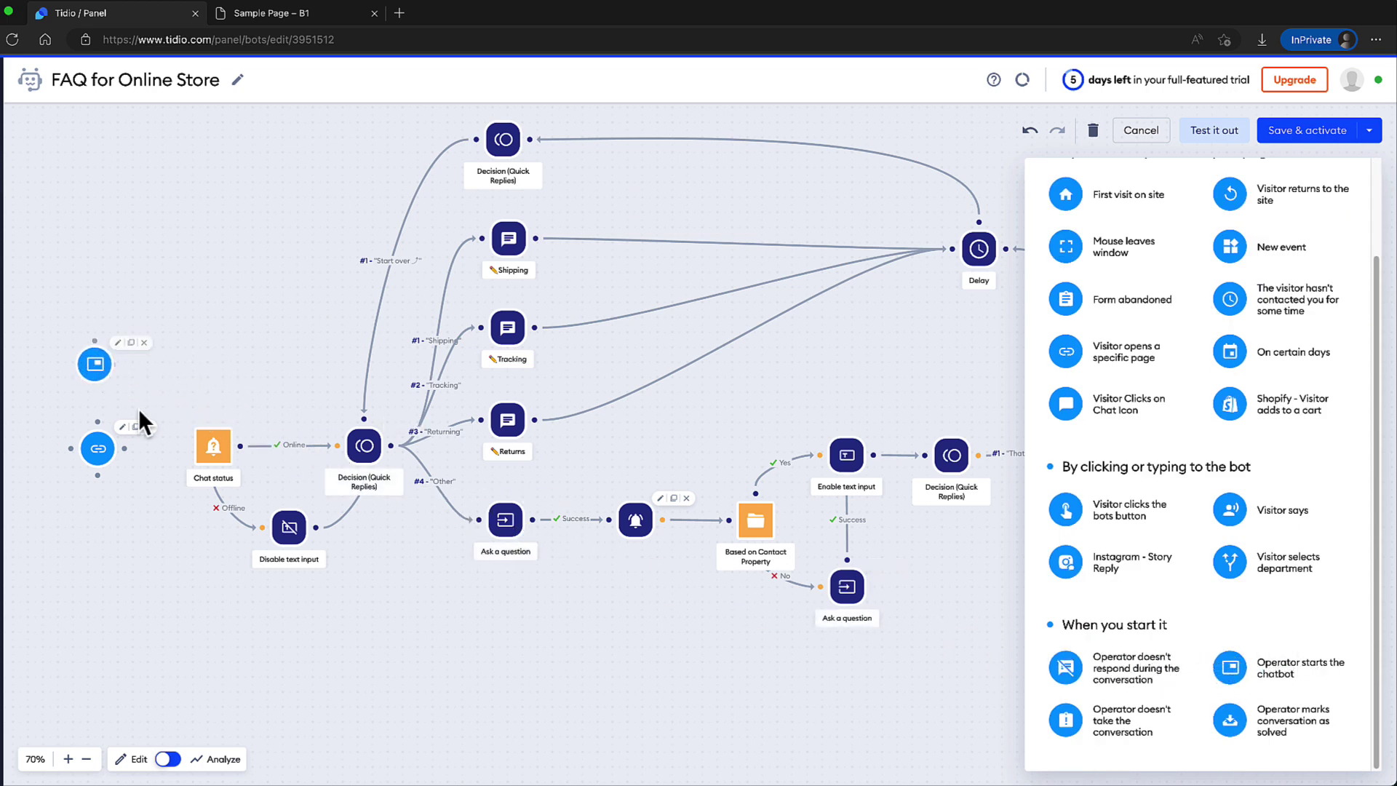
left_click_drag(125, 447, 188, 447)
left_click_drag(122, 364, 186, 445)
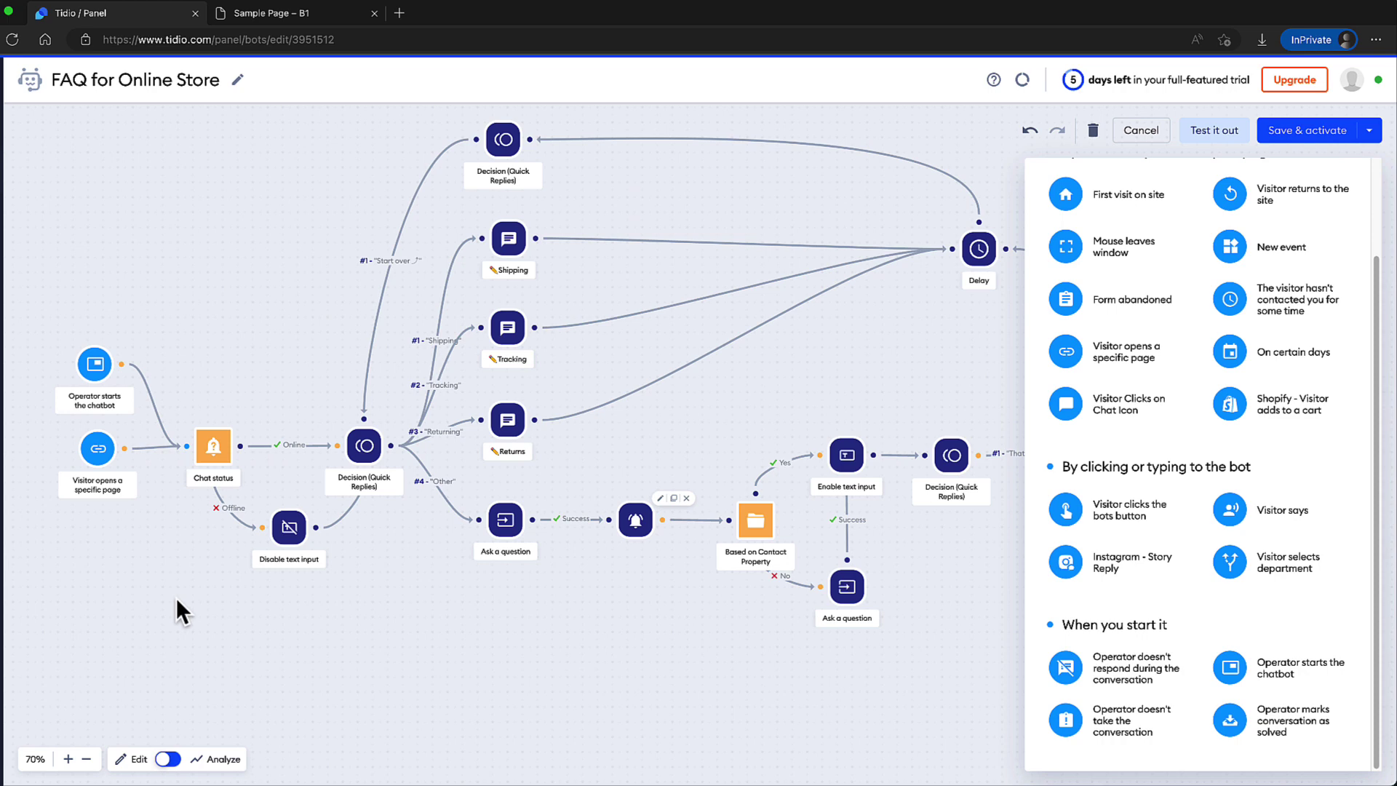
Name the operator trigger 'T&C site', then save and activate the chatbot.
left_click(1293, 130)
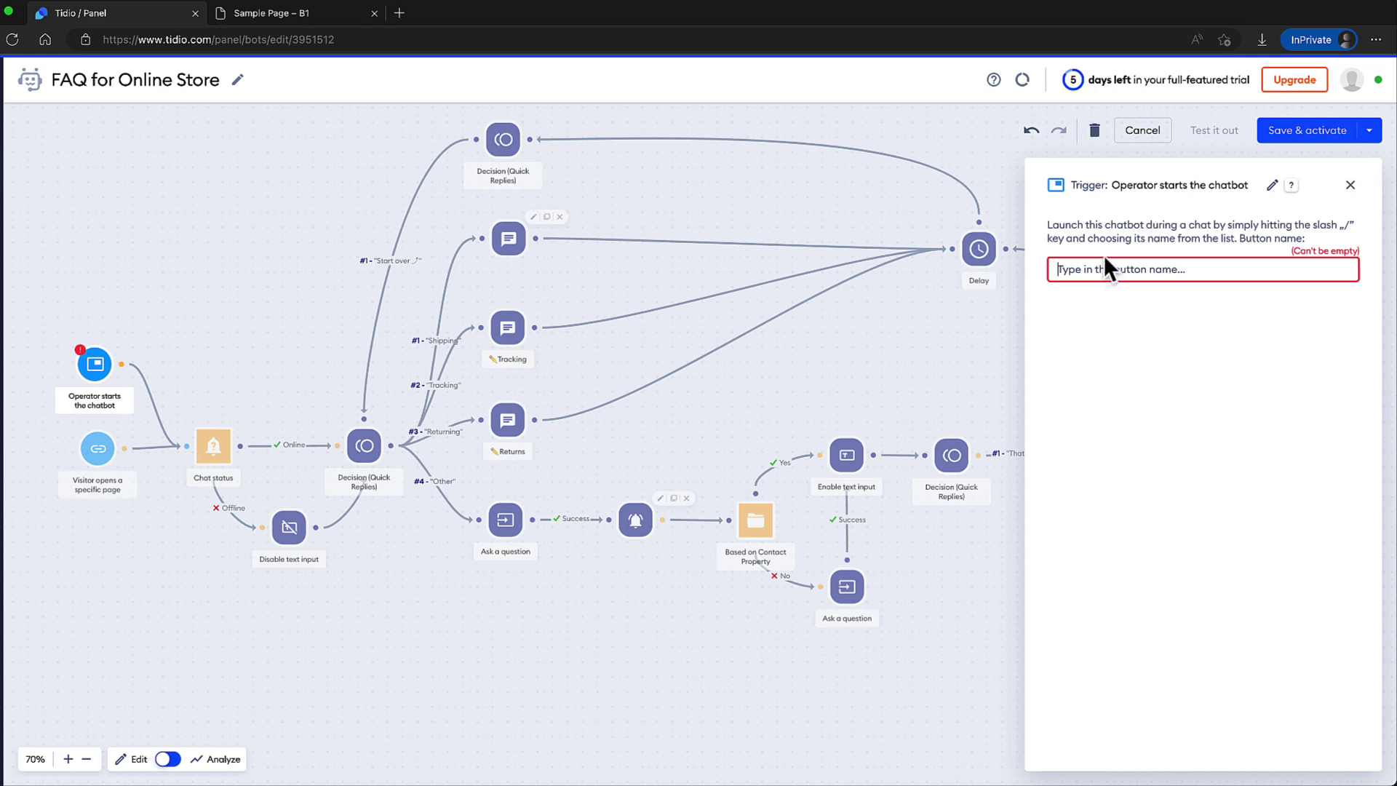
mouse_move(89, 370)
type("T&C site")
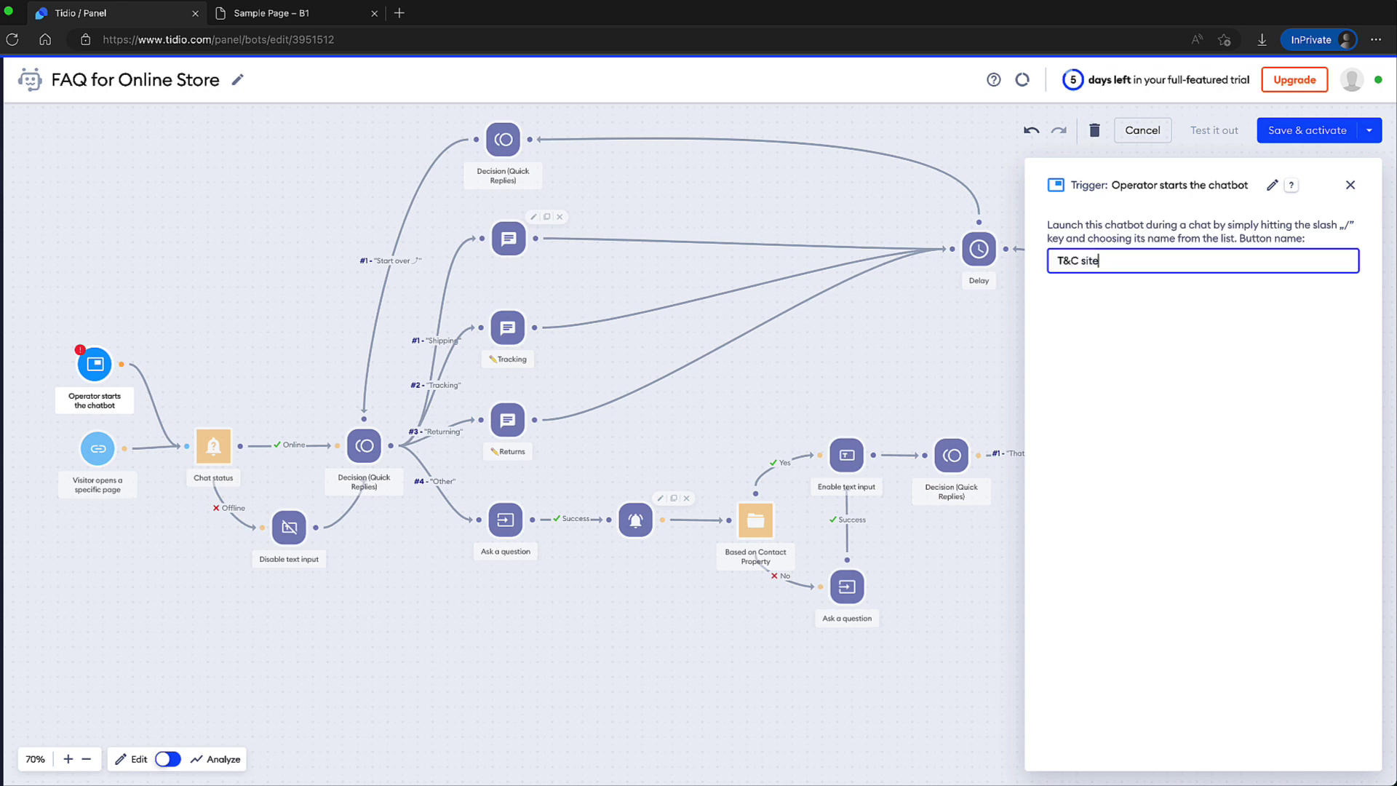
left_click(1299, 137)
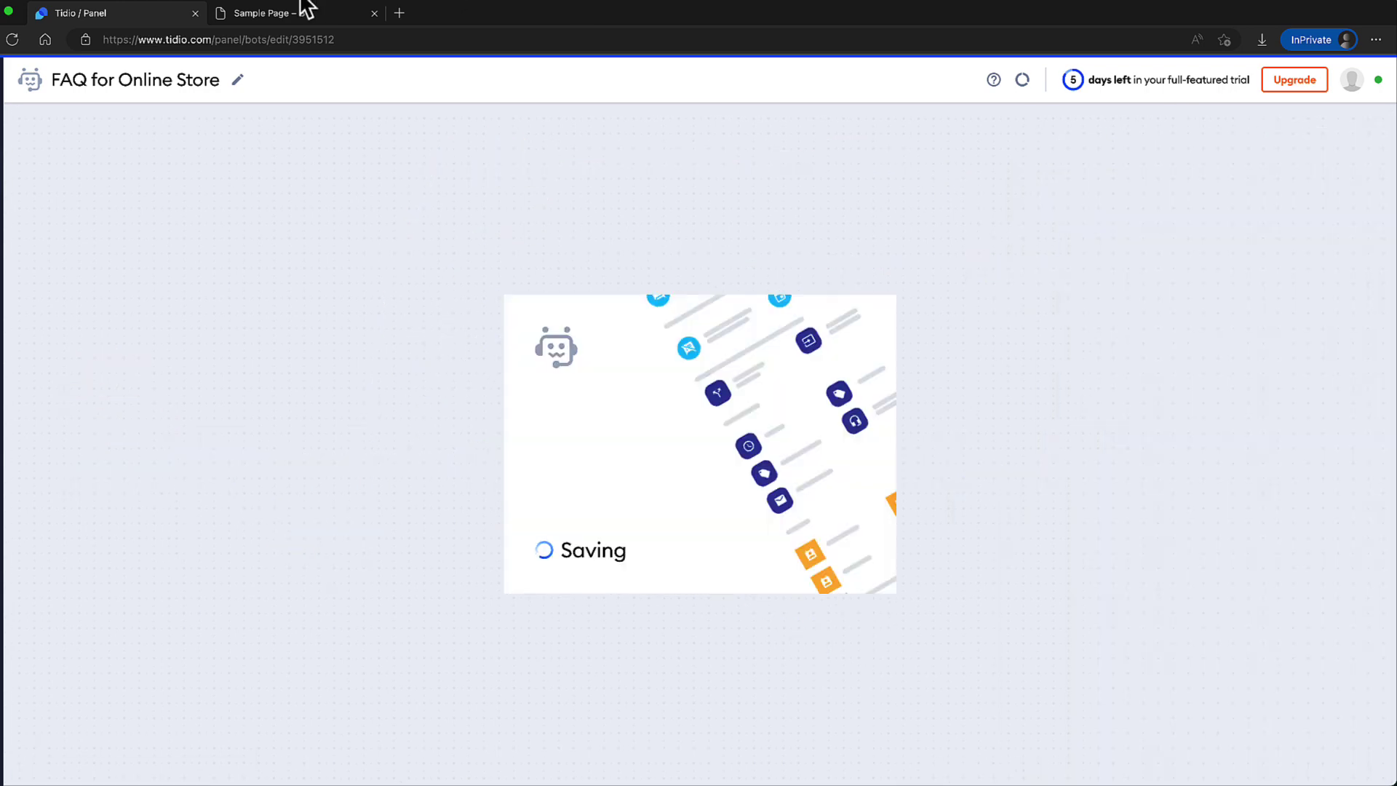
Reload the Sample Page, test the bot's Shipping and Returning answers, then minimize chat on the home page.
left_click(248, 9)
left_click(10, 45)
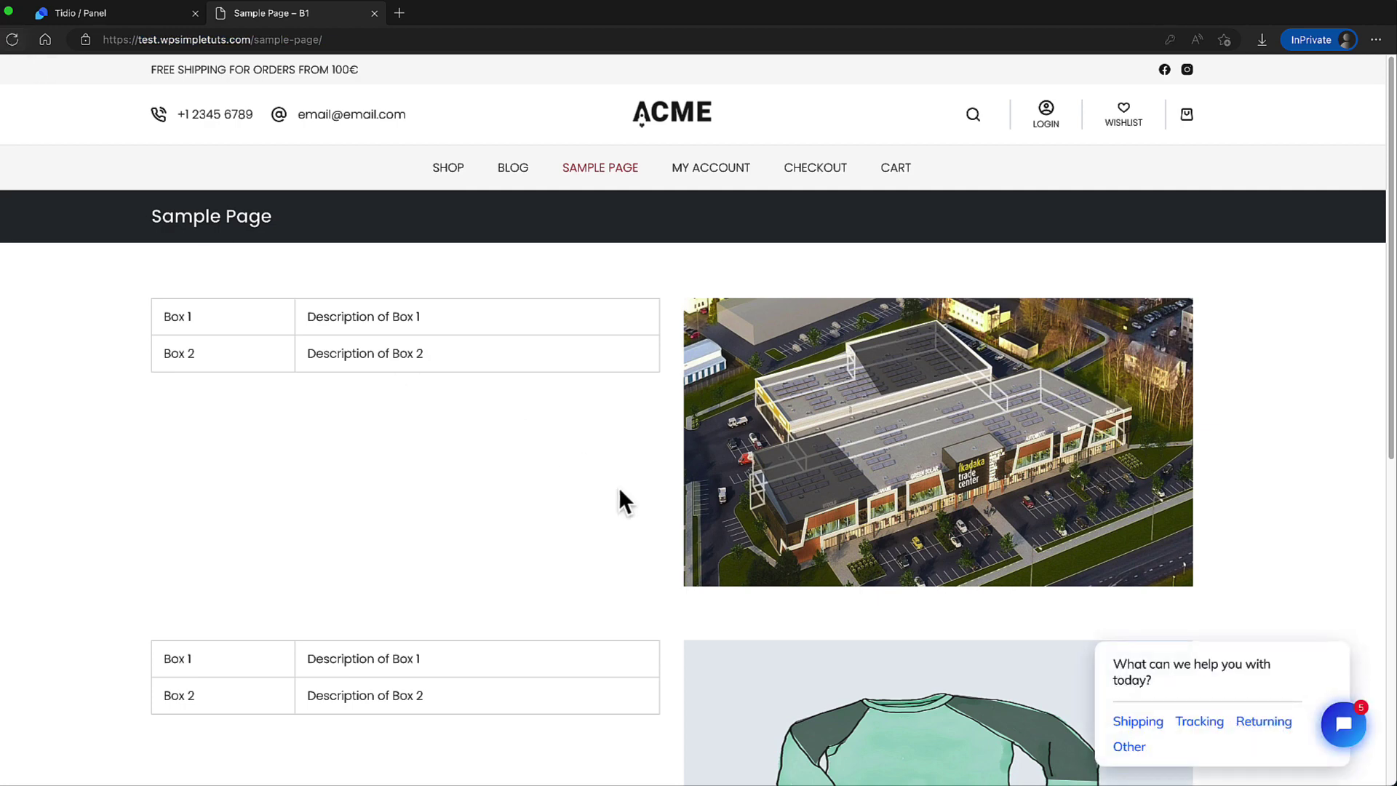
left_click(1141, 721)
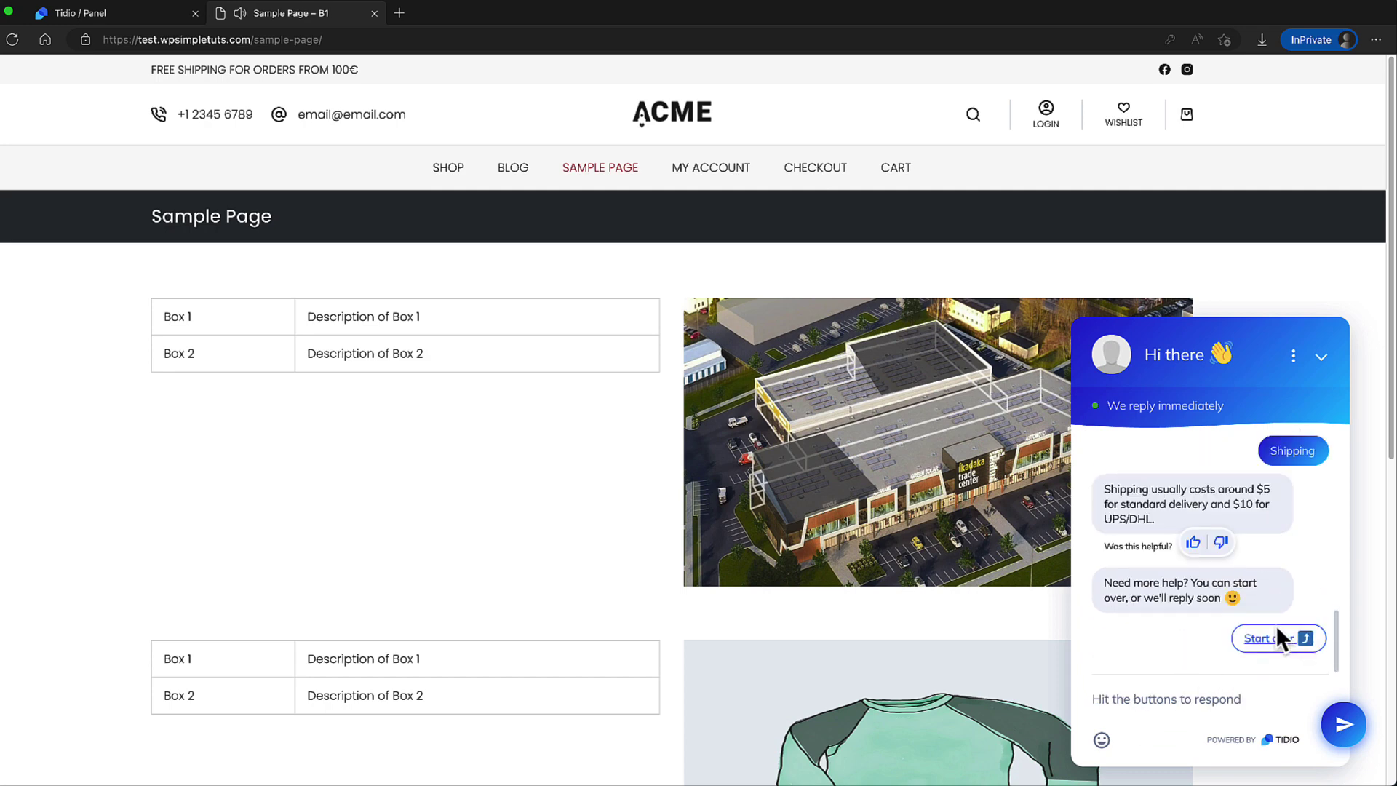
left_click(1274, 634)
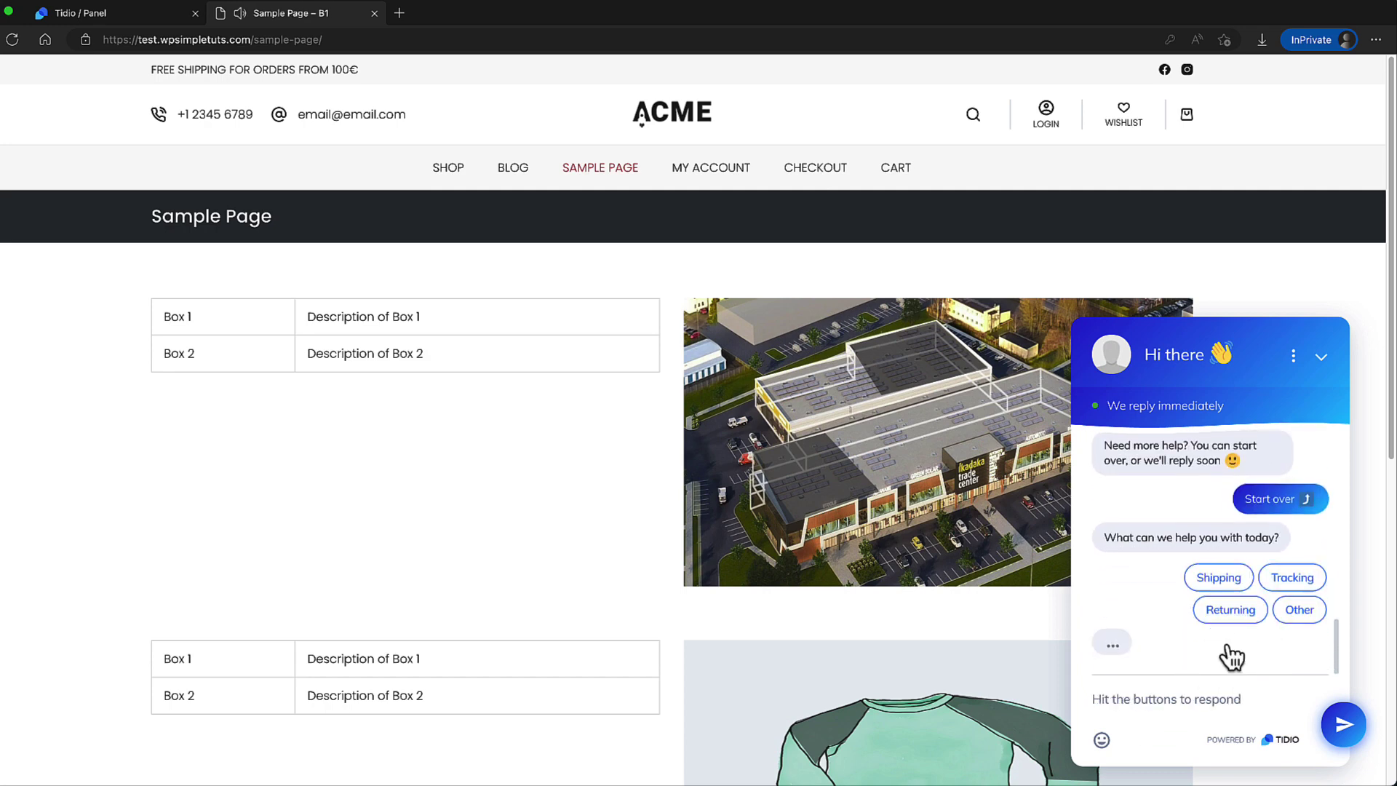
left_click(1230, 639)
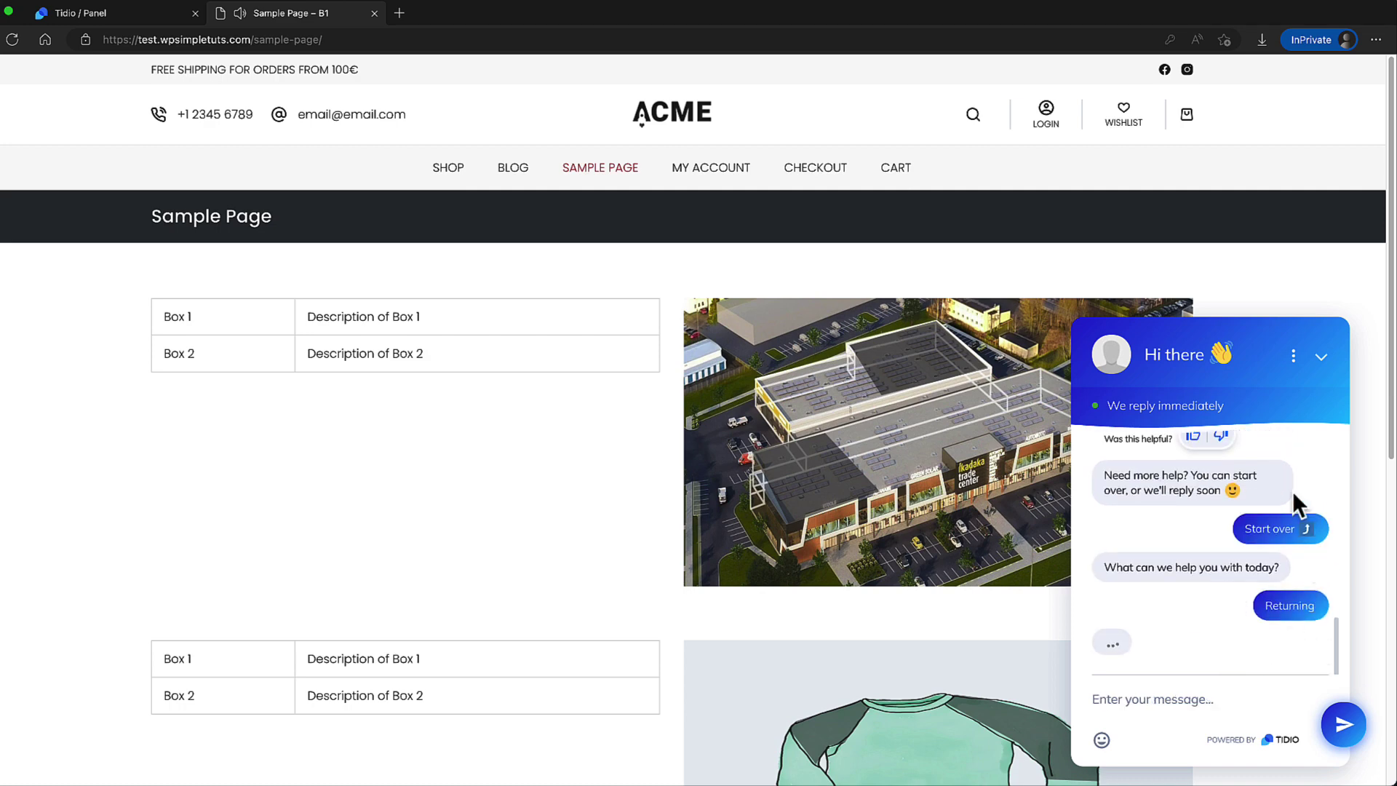
left_click(670, 114)
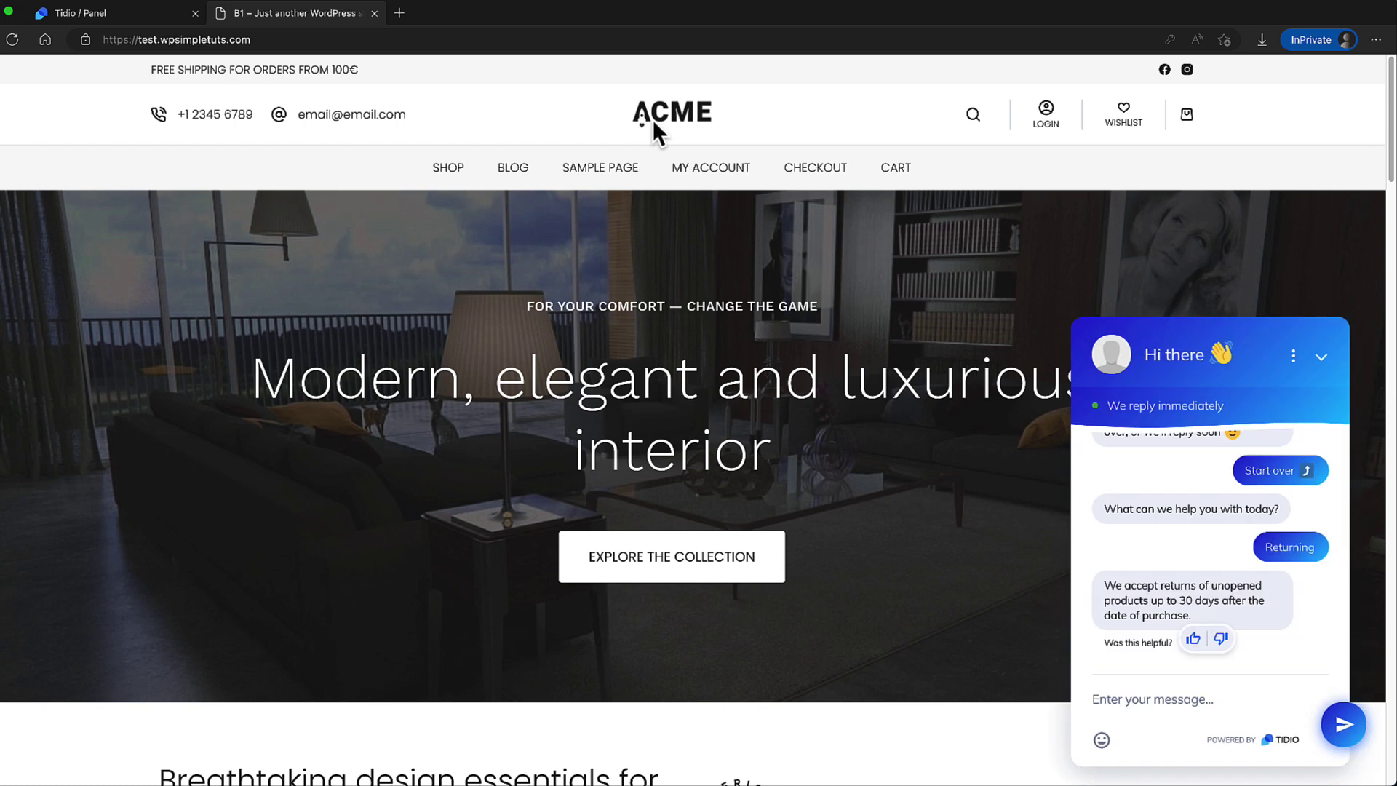
left_click(1320, 356)
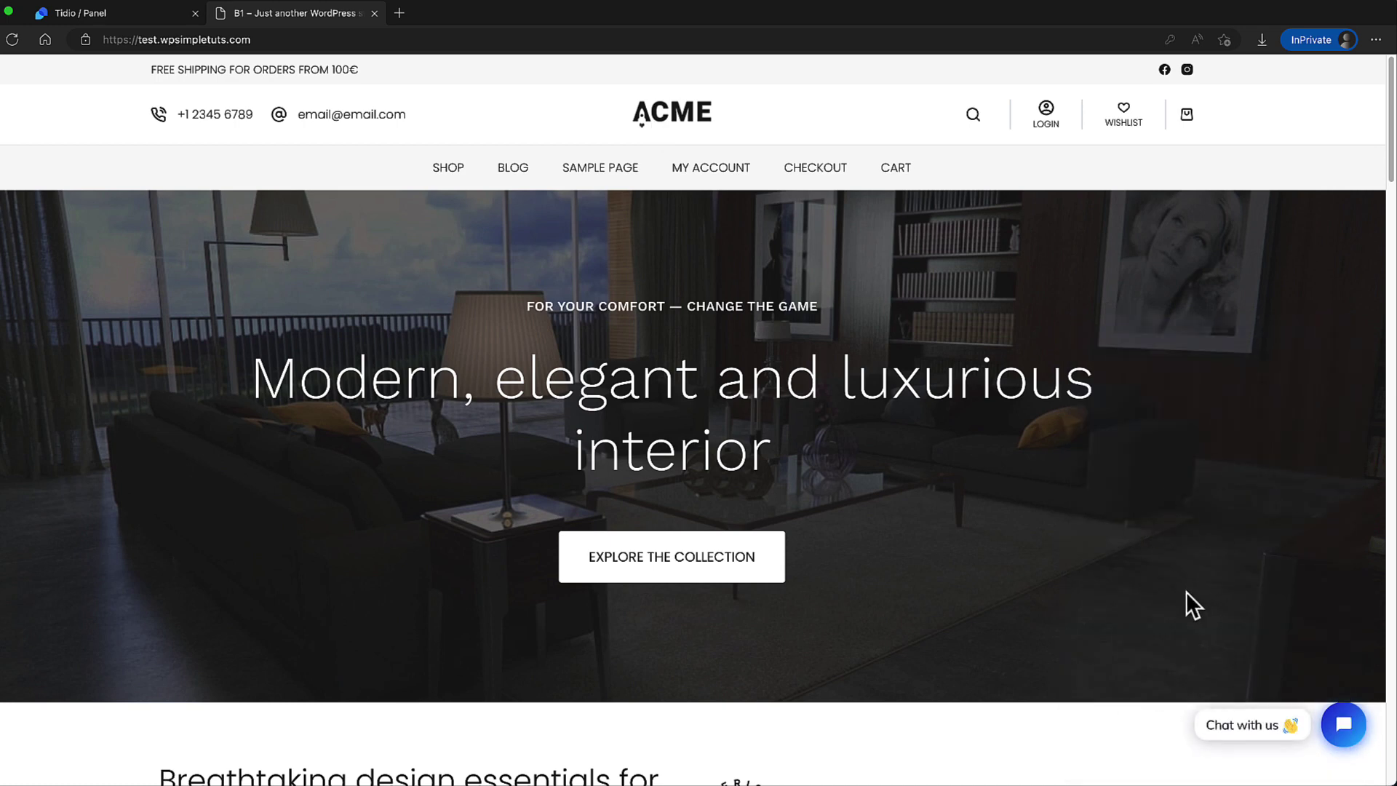
In Tidio, check My open tickets and the list of current site visitors.
left_click(80, 13)
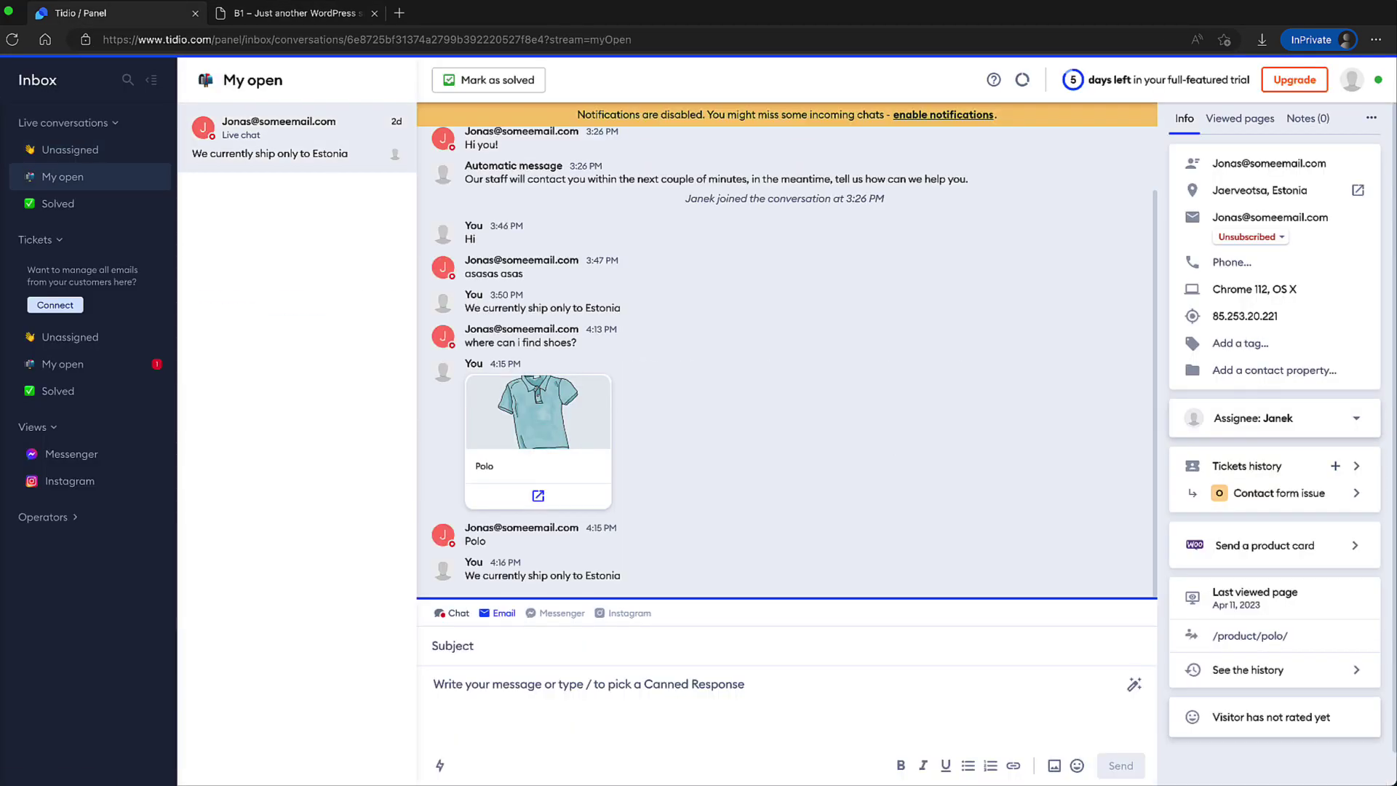
left_click(77, 361)
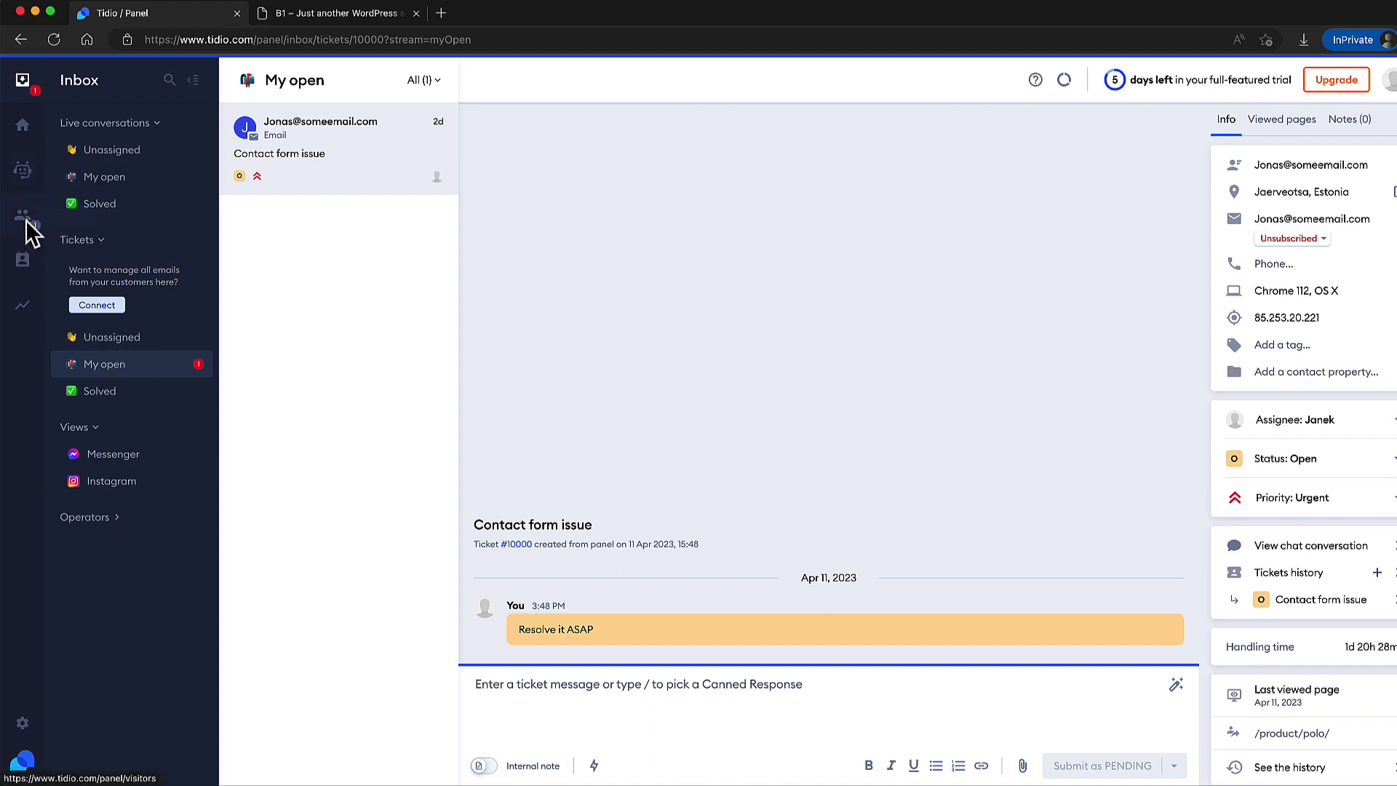
left_click(25, 219)
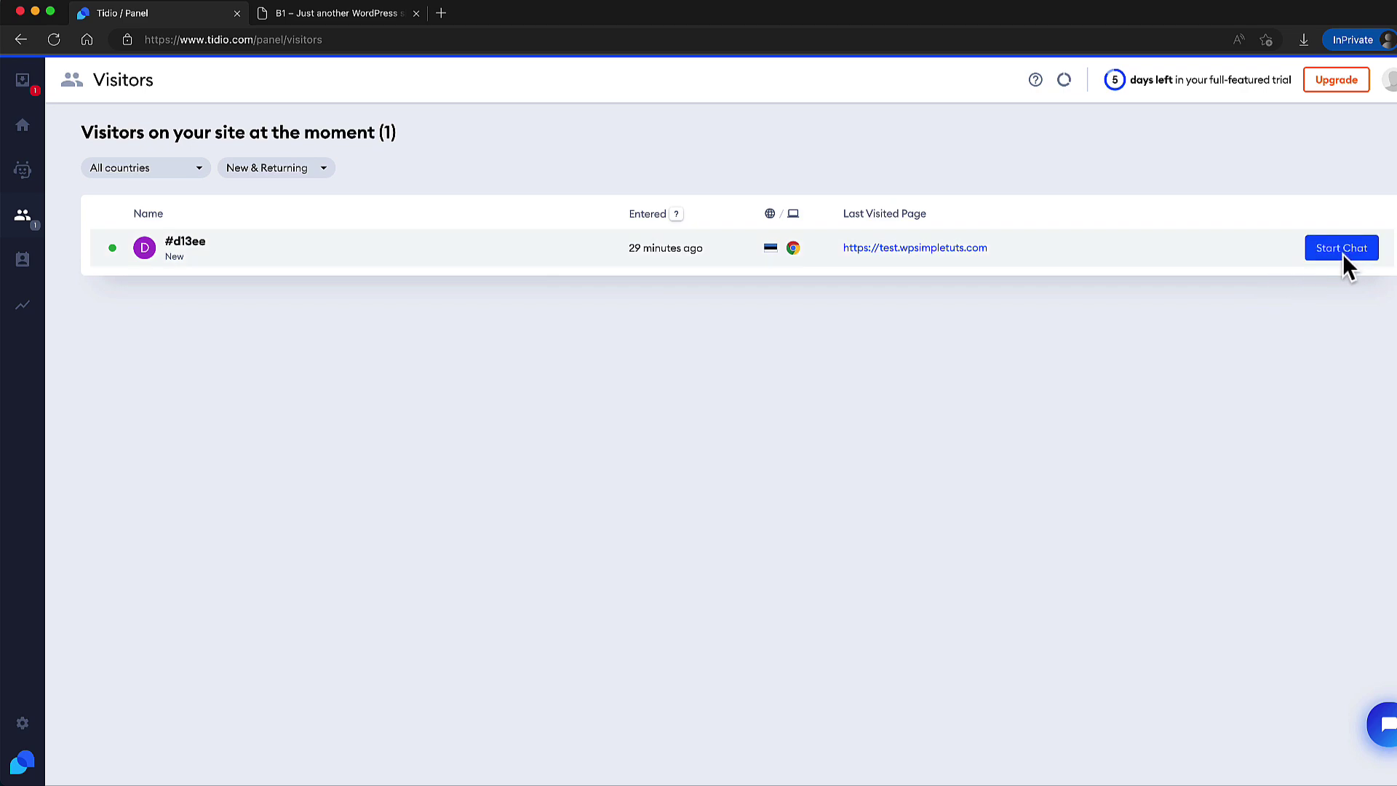
Send 'Hi' as the visitor from the store's chat widget.
left_click(277, 21)
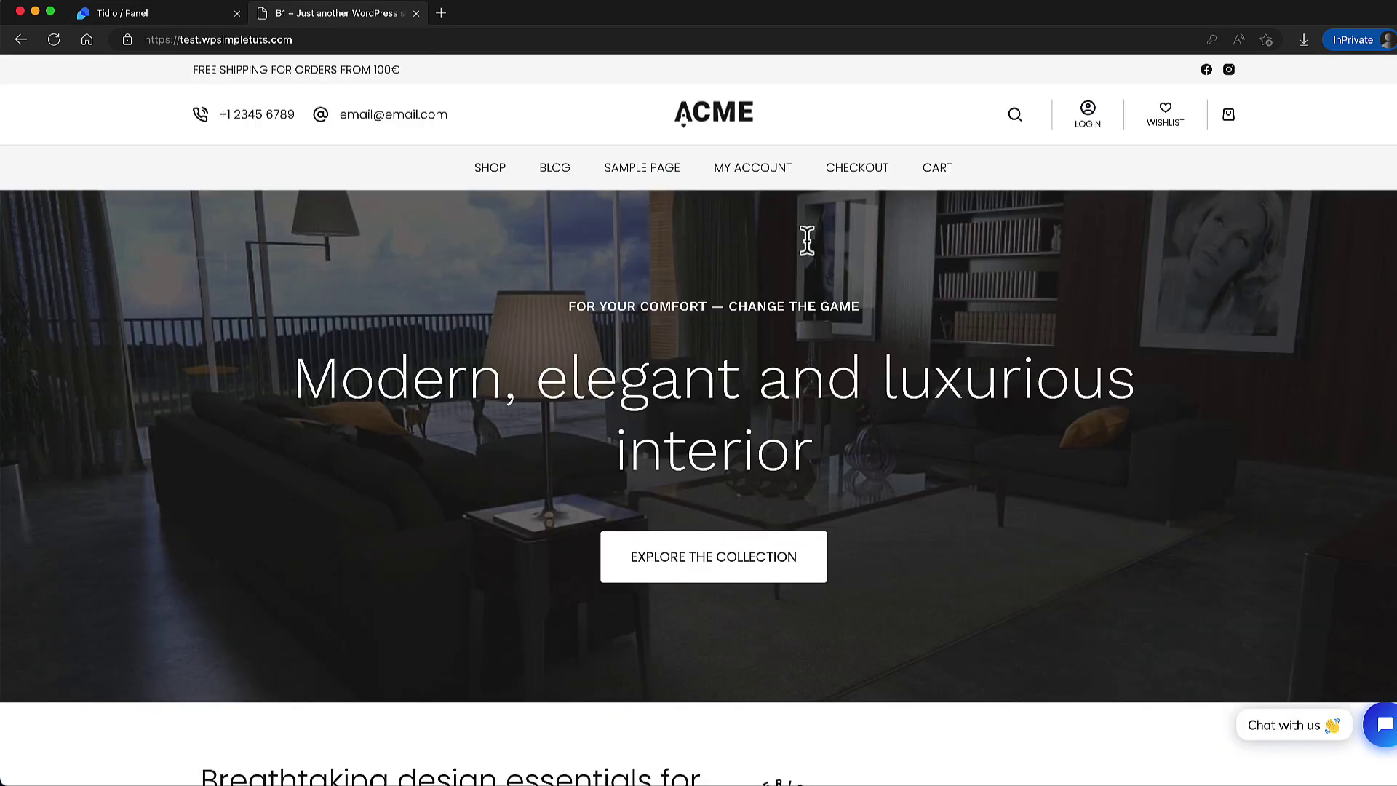
left_click(1379, 724)
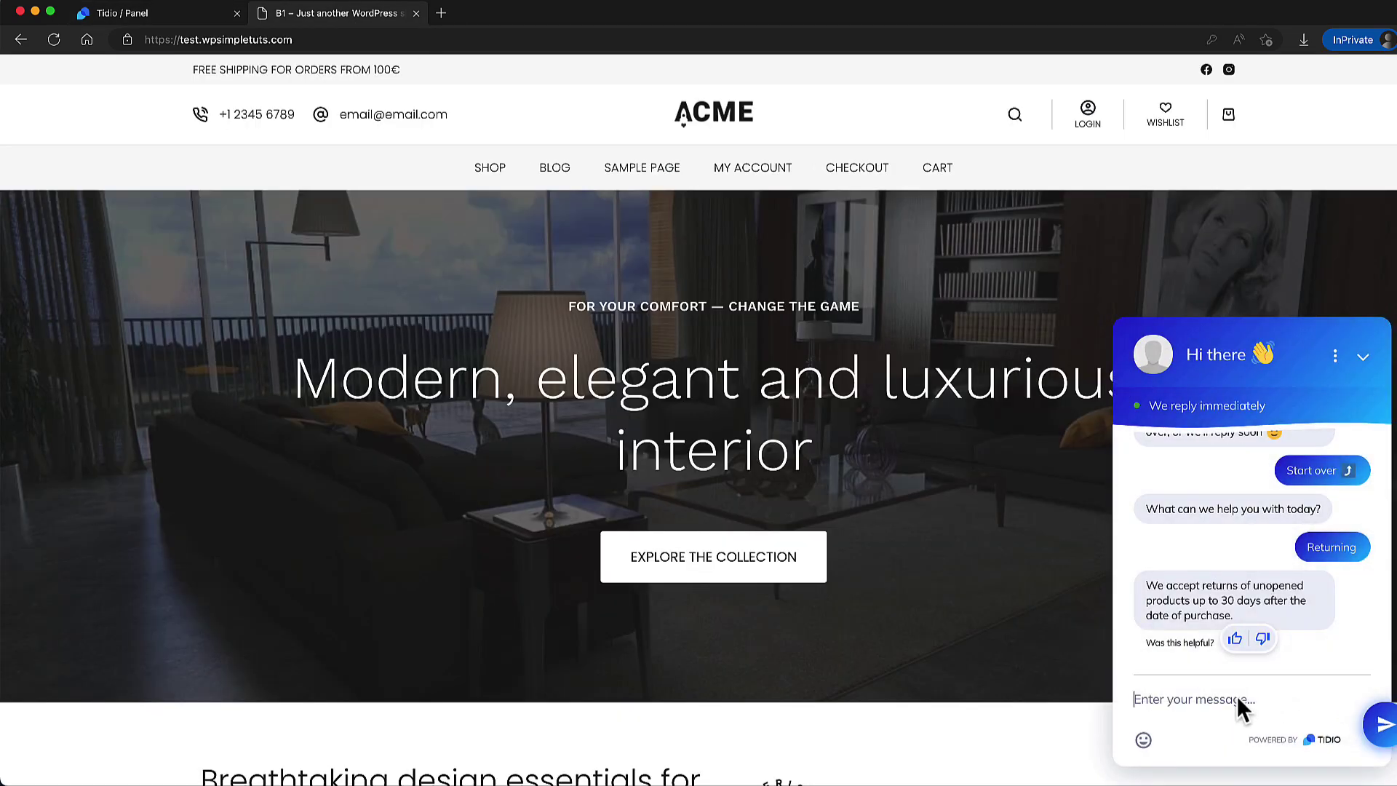
type("Hi")
key("Return")
Join the visitor's conversation from the Inbox's Unassigned list.
left_click(139, 15)
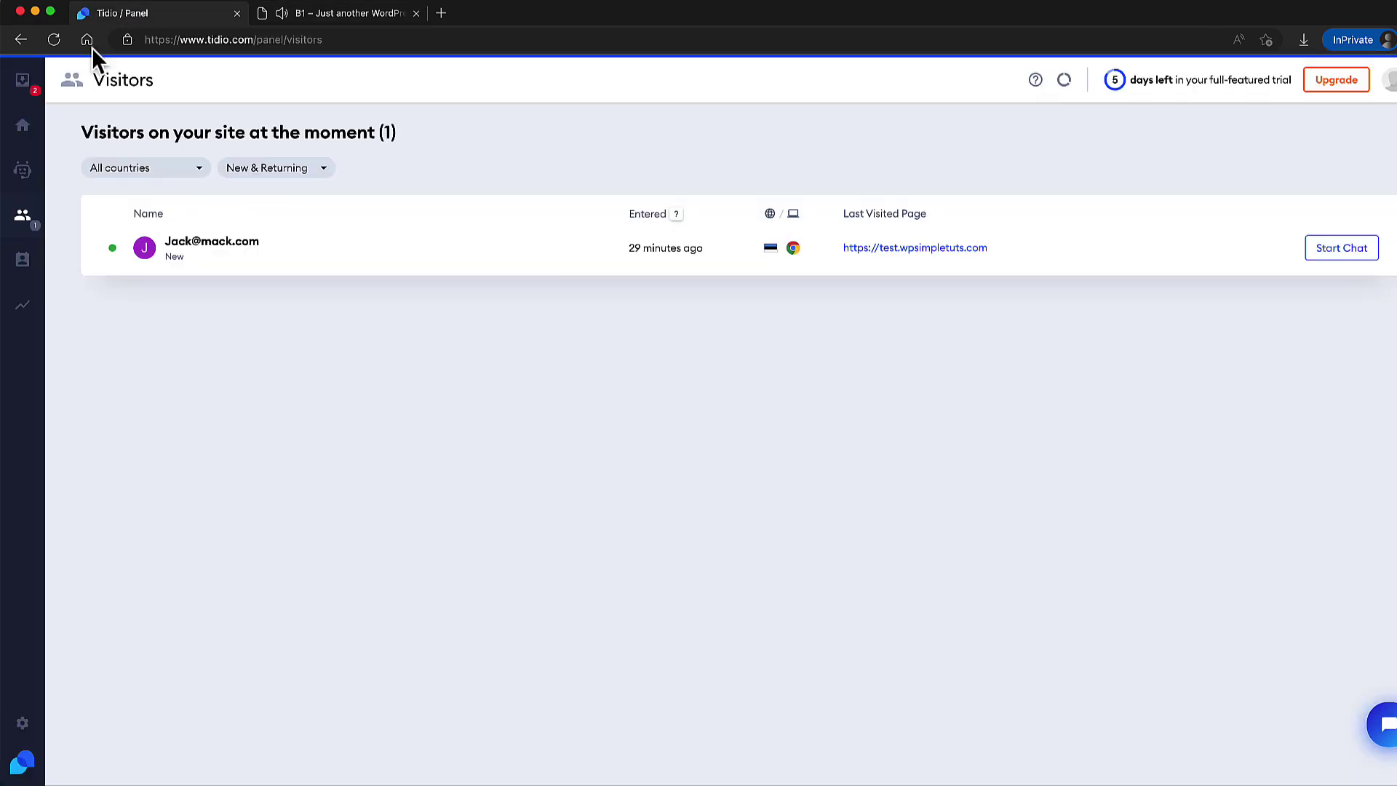
left_click(23, 84)
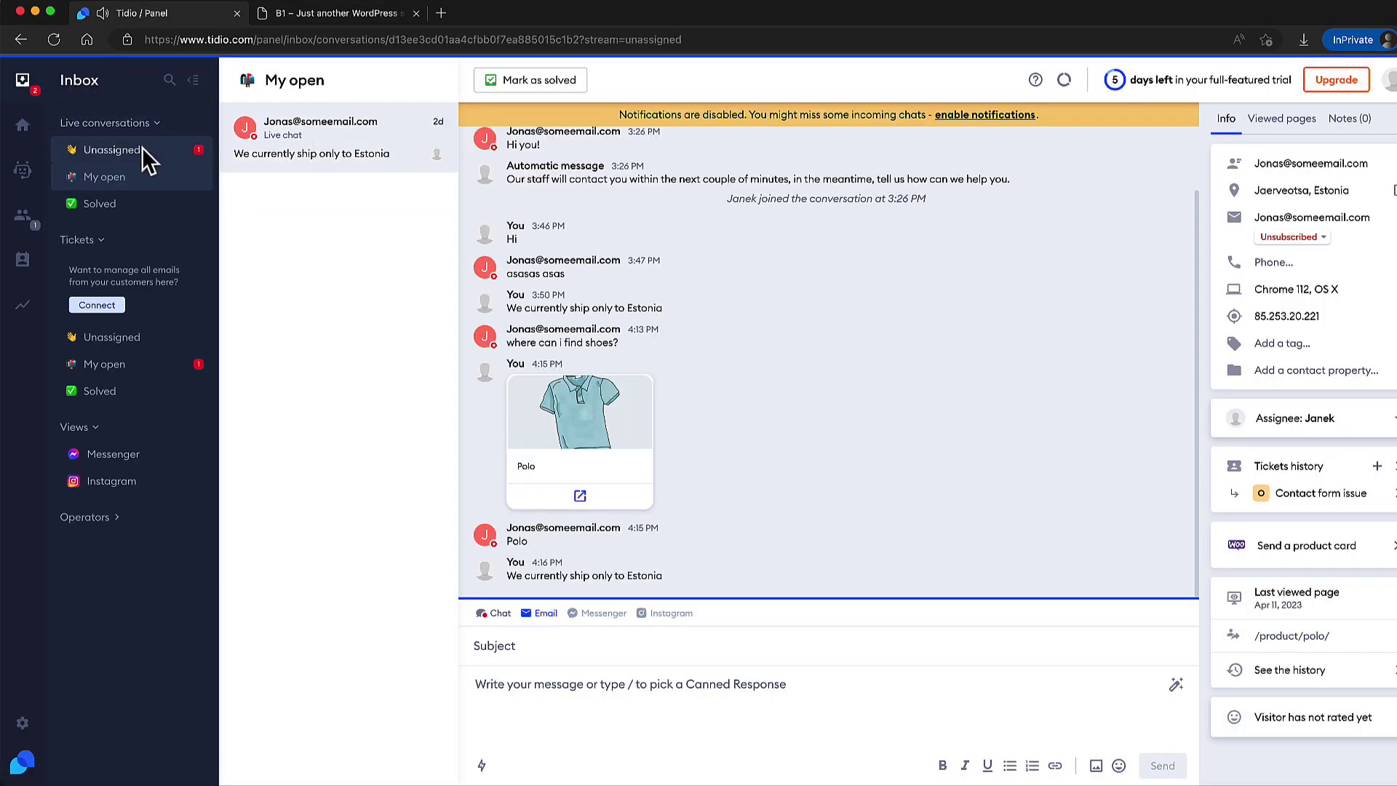
left_click(142, 148)
left_click(858, 721)
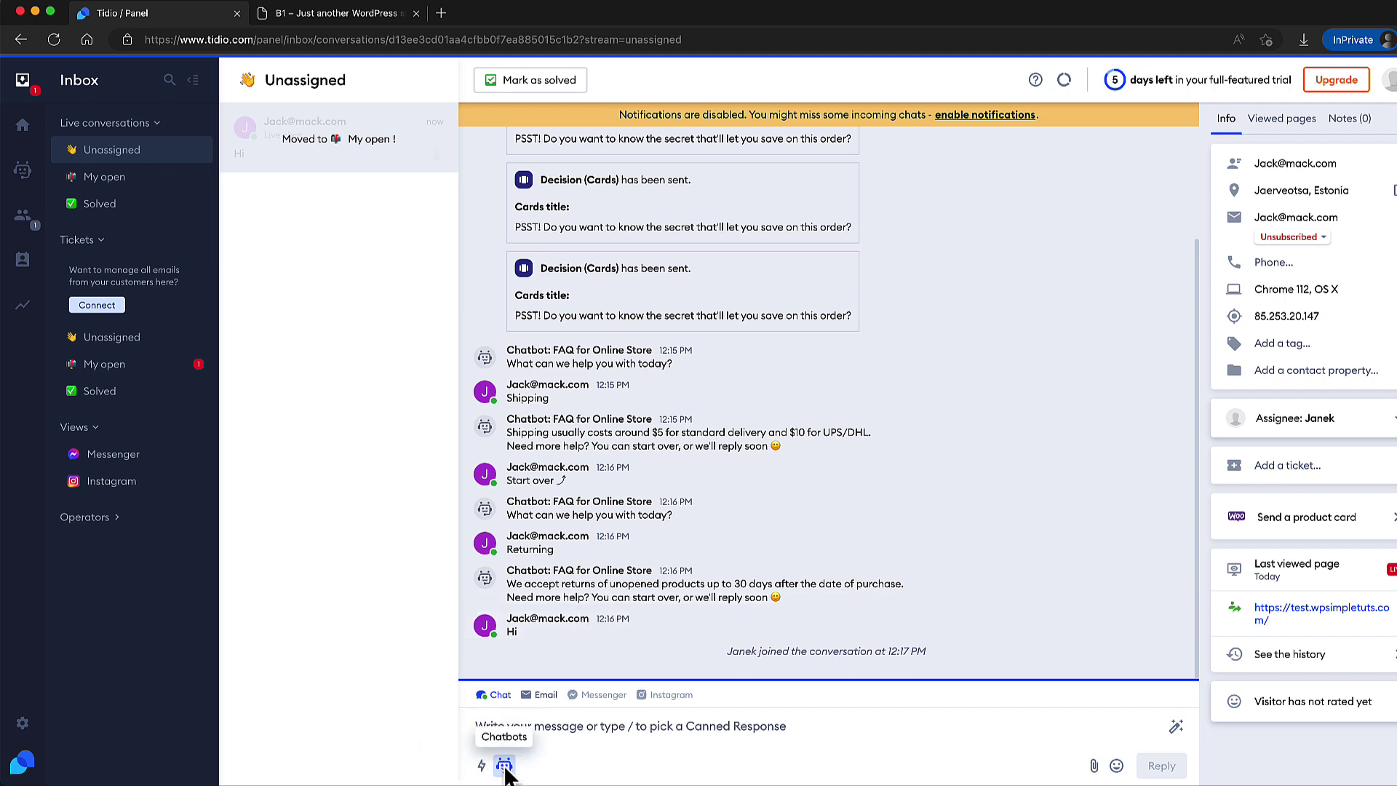
Launch the T&C site chatbot in the conversation and watch it greet the visitor in the store.
left_click(504, 766)
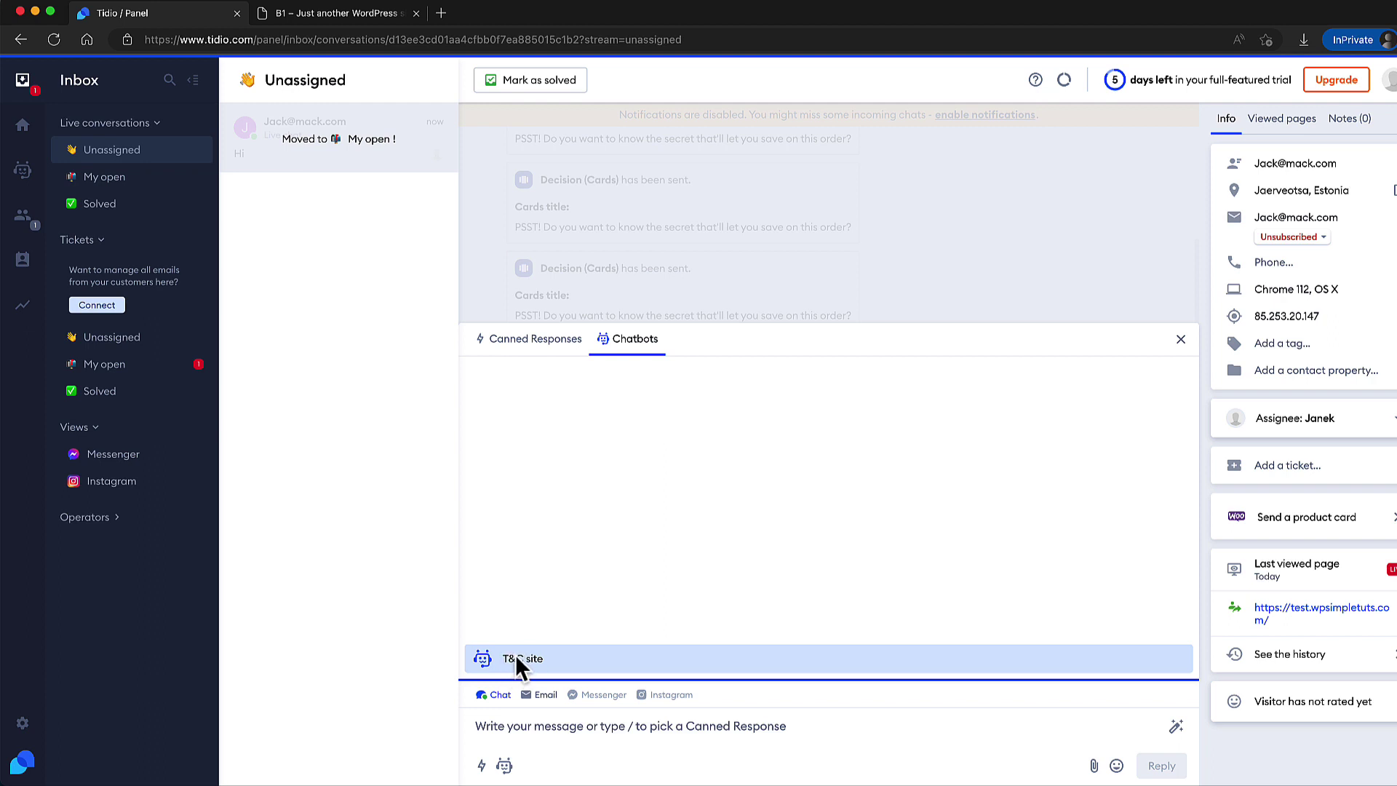
left_click(521, 661)
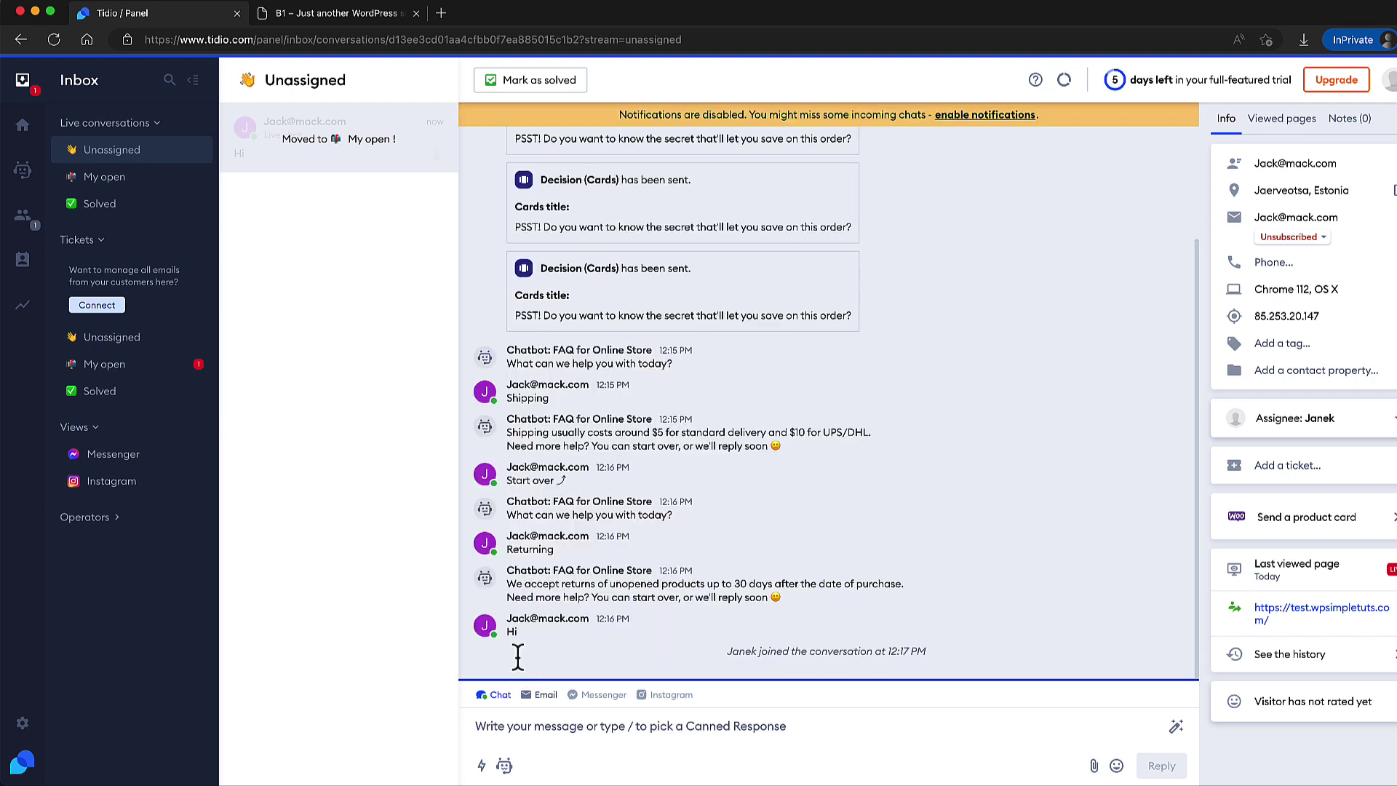
left_click(342, 14)
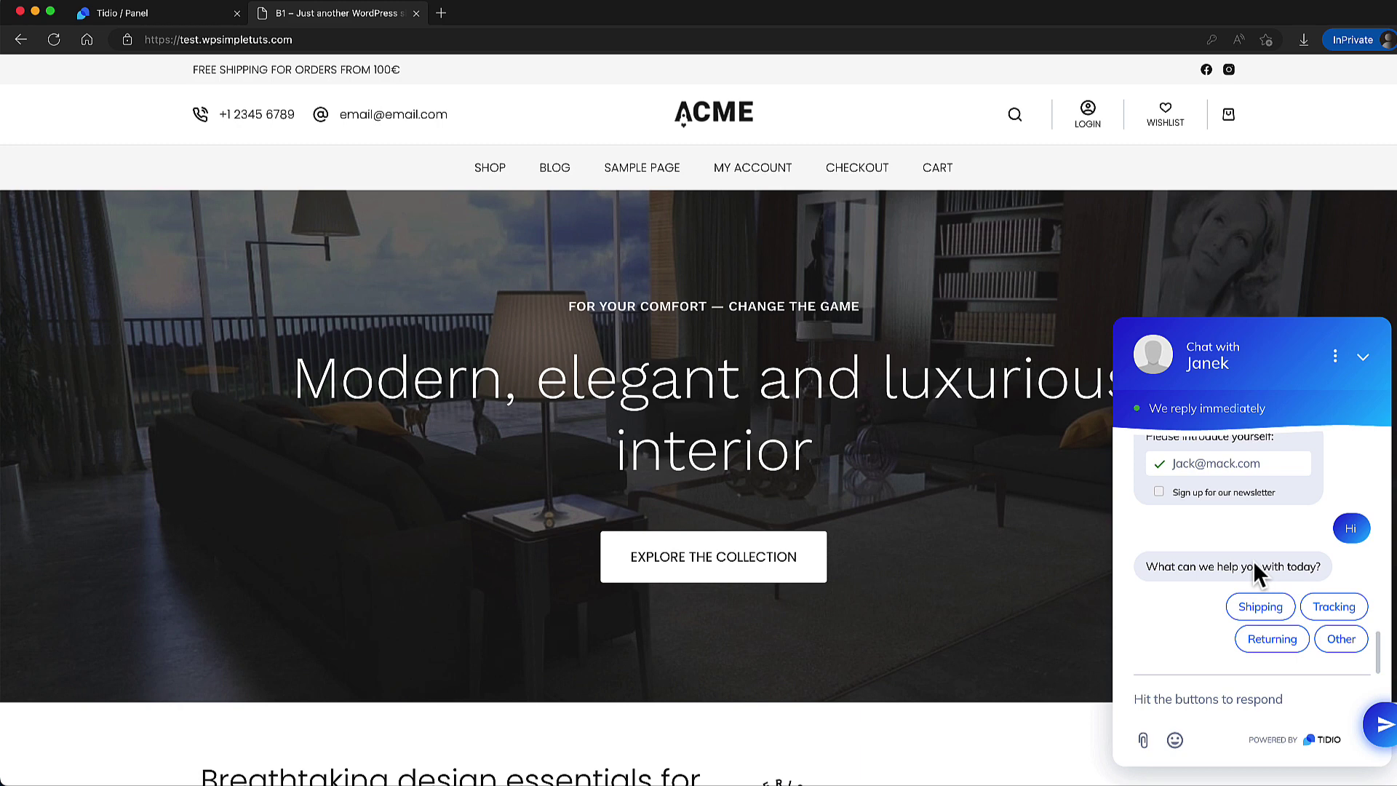
Choose Tracking, start over, and send 'I need help' from the store chat, then return to Tidio.
left_click(1331, 609)
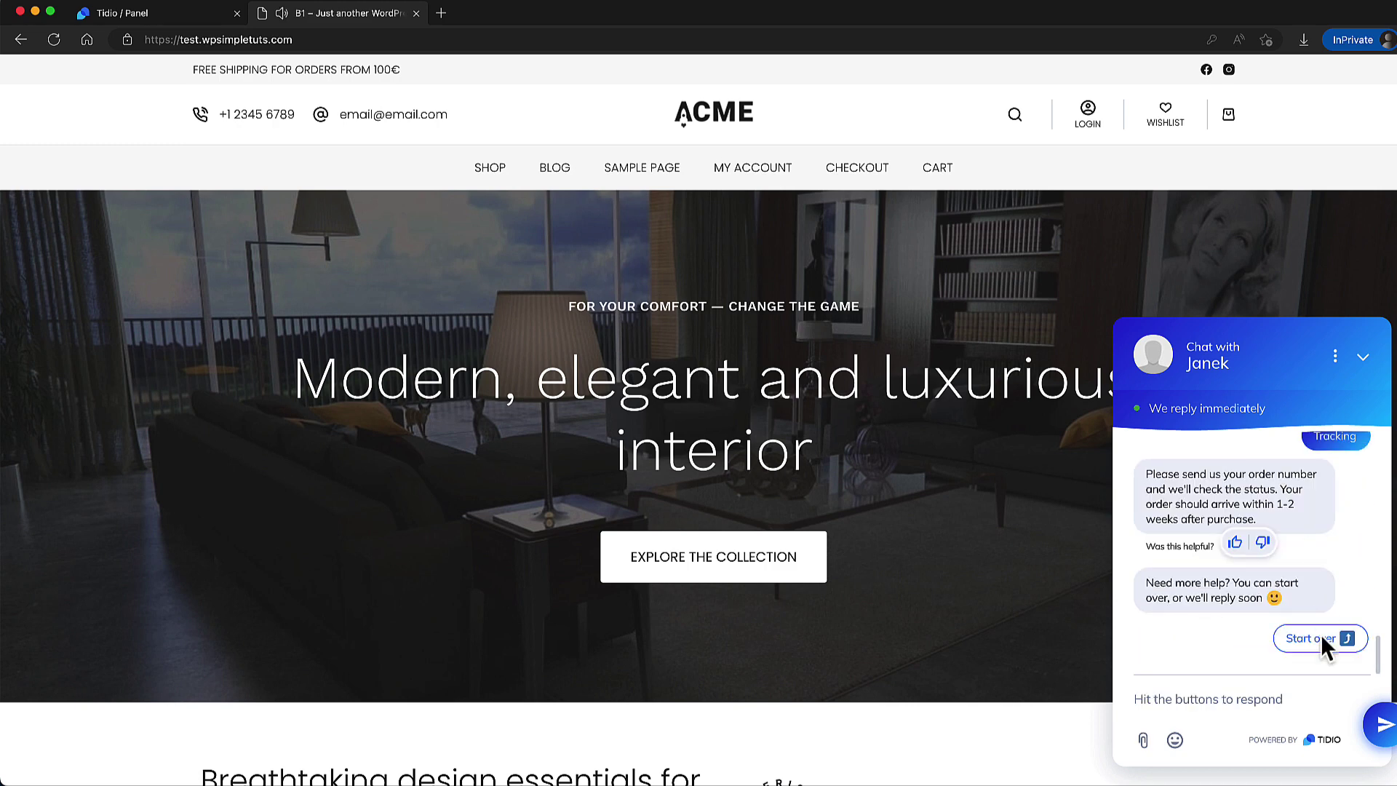
left_click(1314, 640)
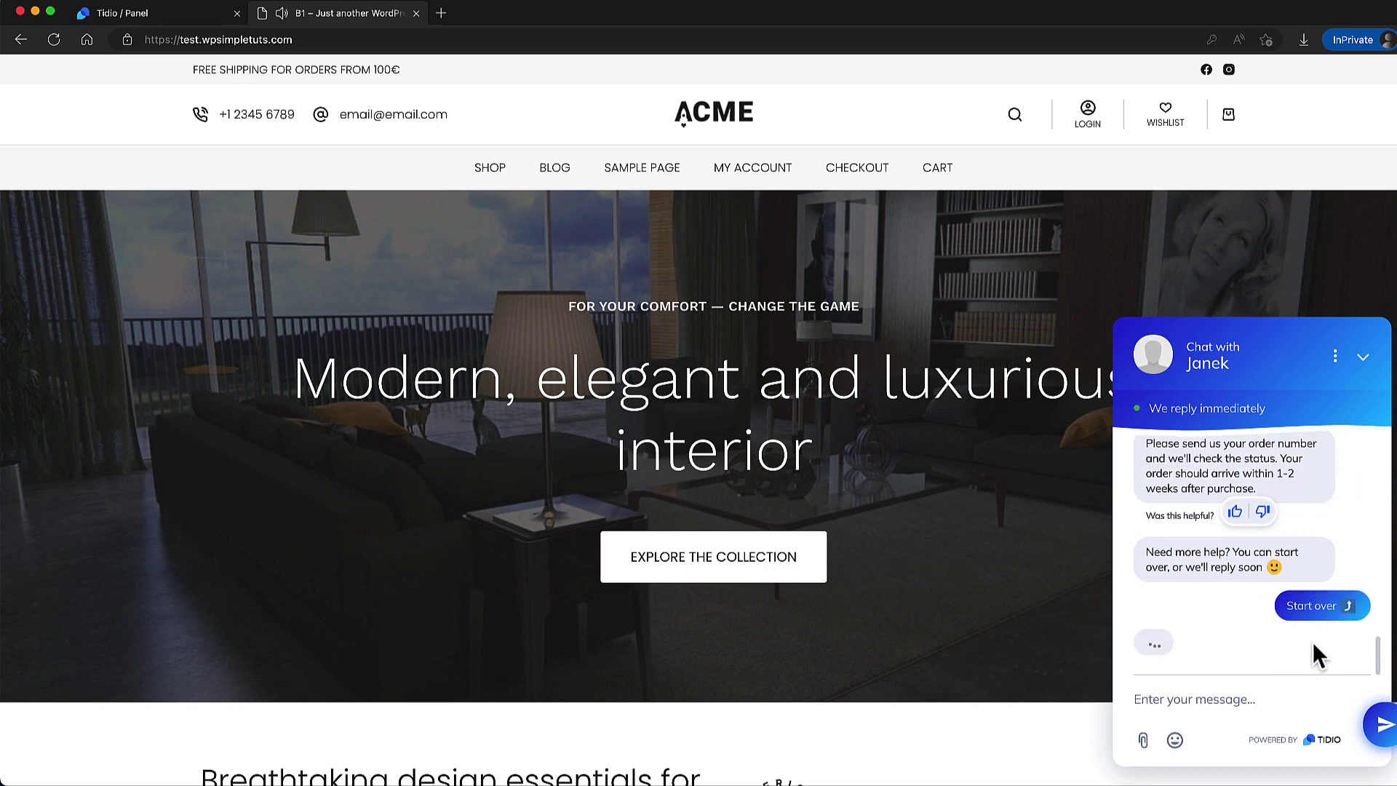
left_click(1203, 697)
type("a")
key("BackSpace")
type("I need help")
key("Return")
left_click(156, 13)
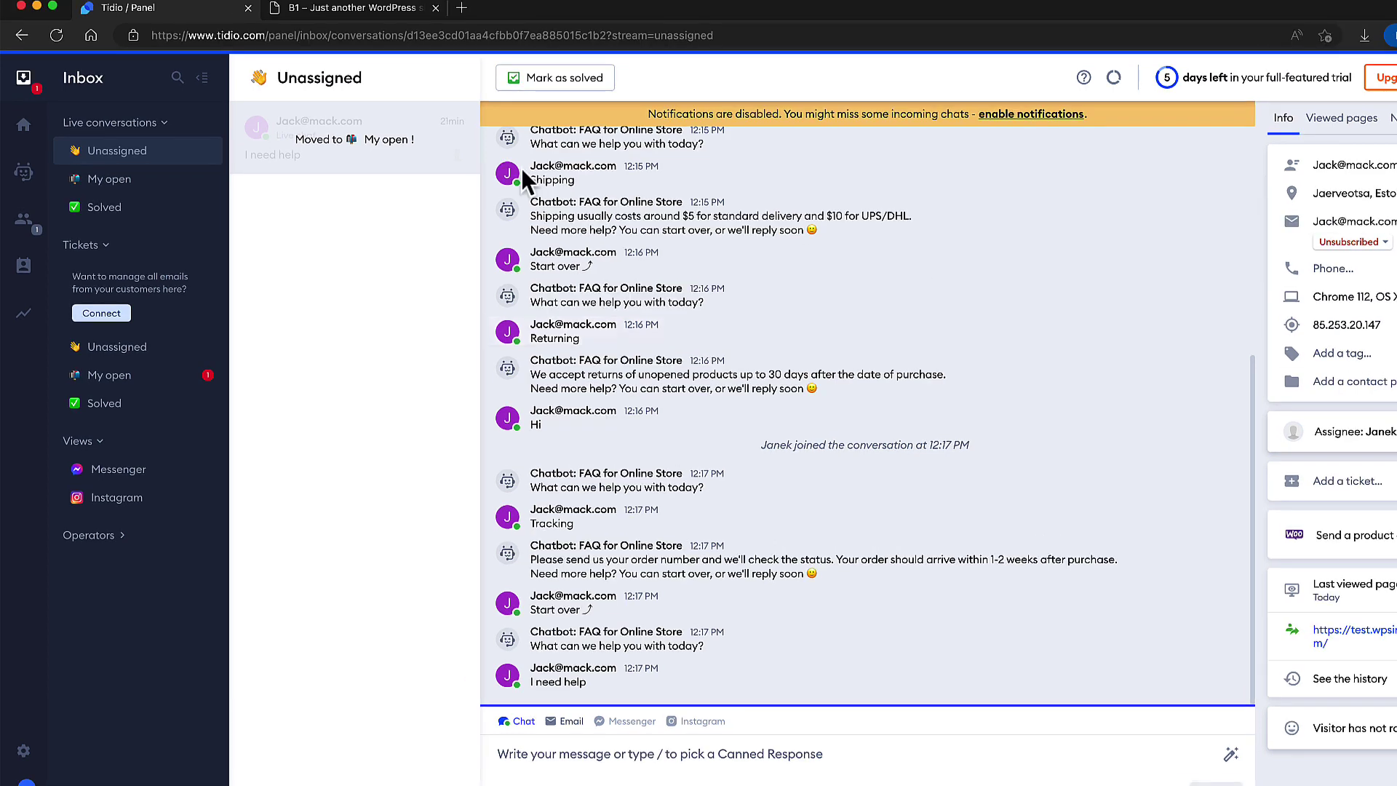
View FAQ for Online Store's statistics under Chatbots > Solve problems: executed 2 times, 100% handoff.
left_click(23, 172)
left_click(143, 199)
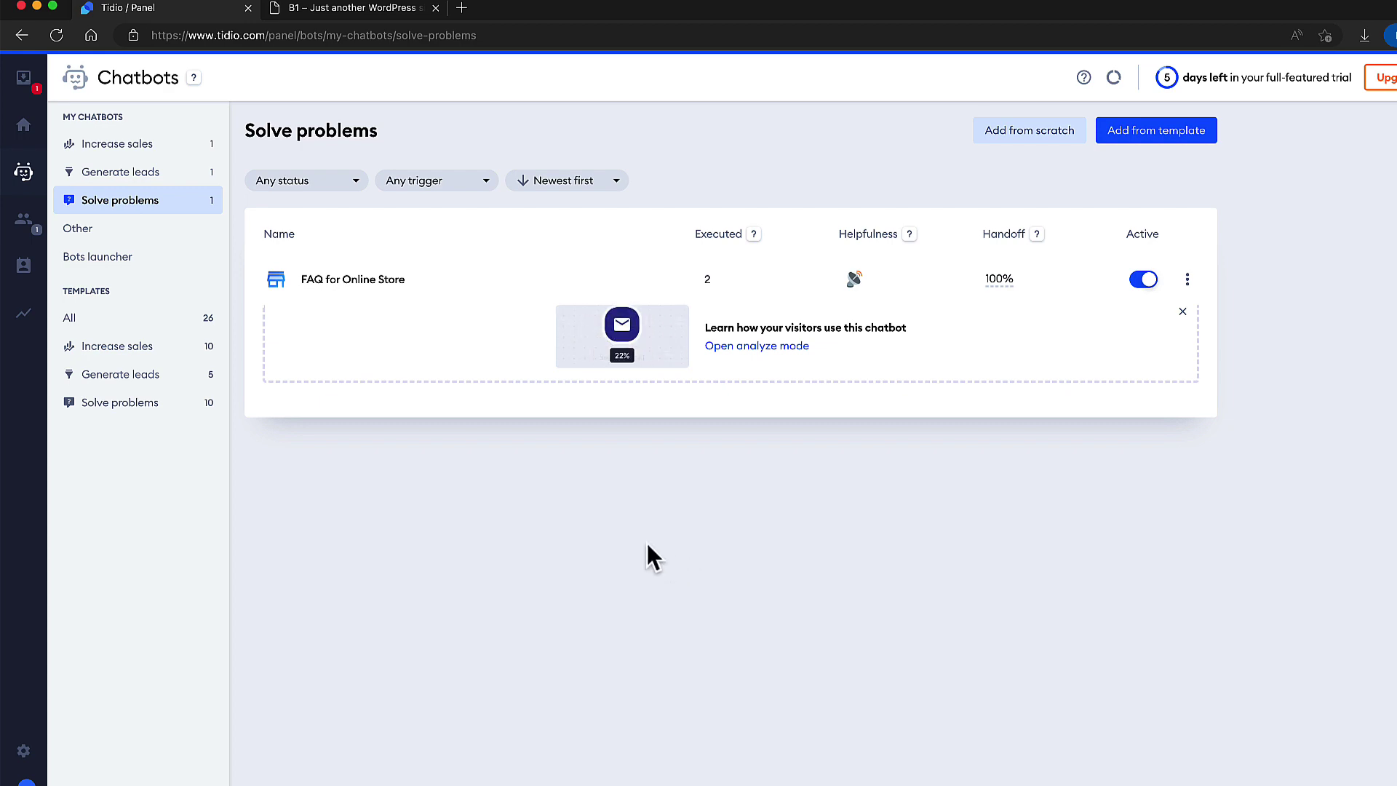
left_click(374, 296)
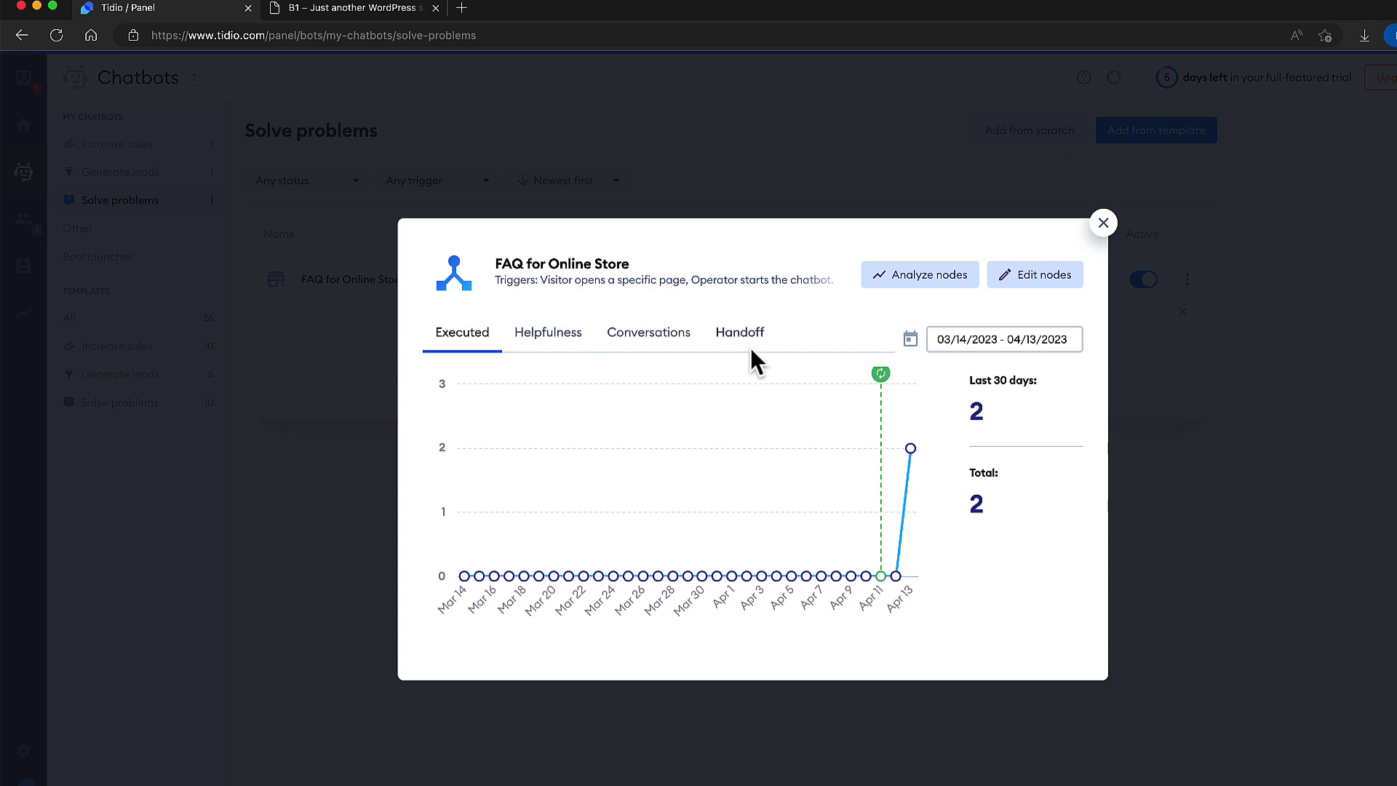
key("Escape")
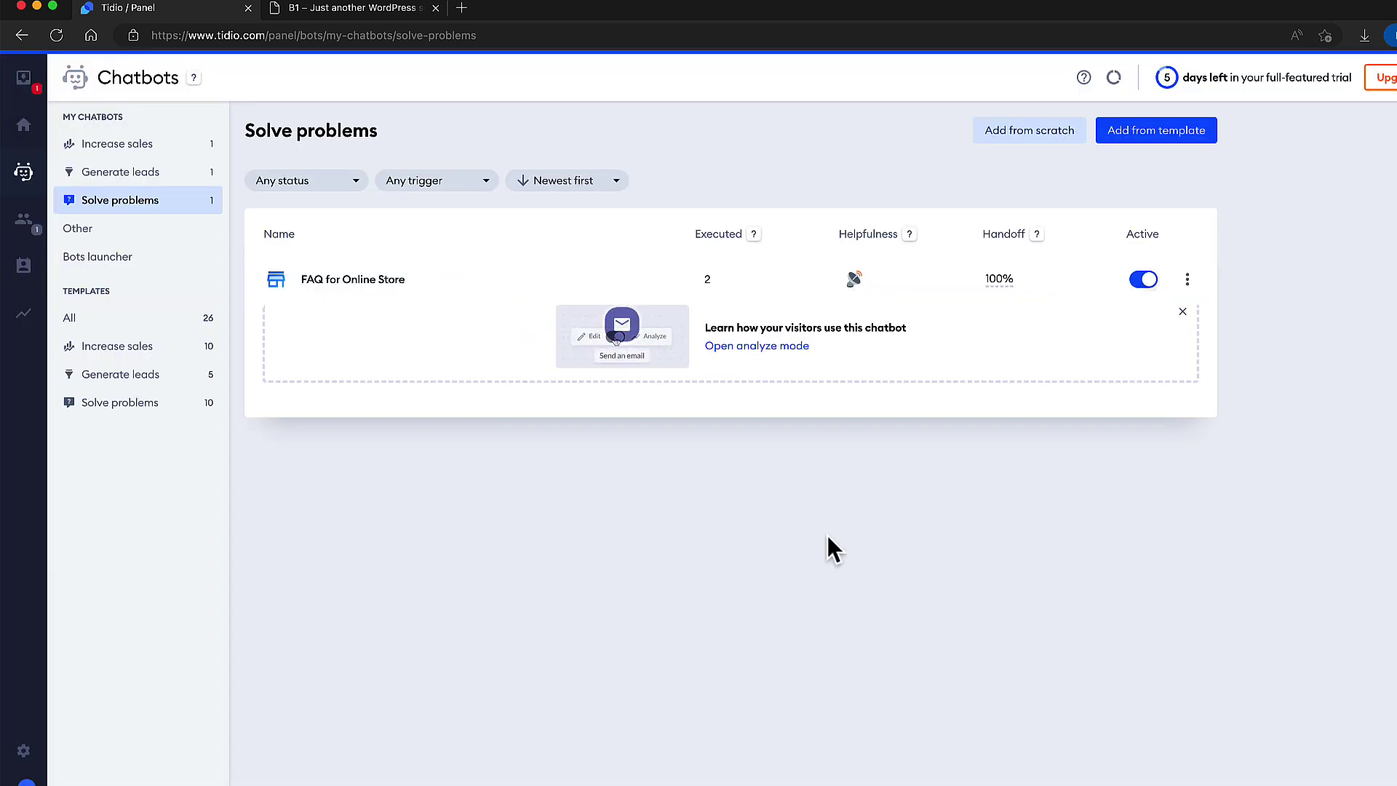